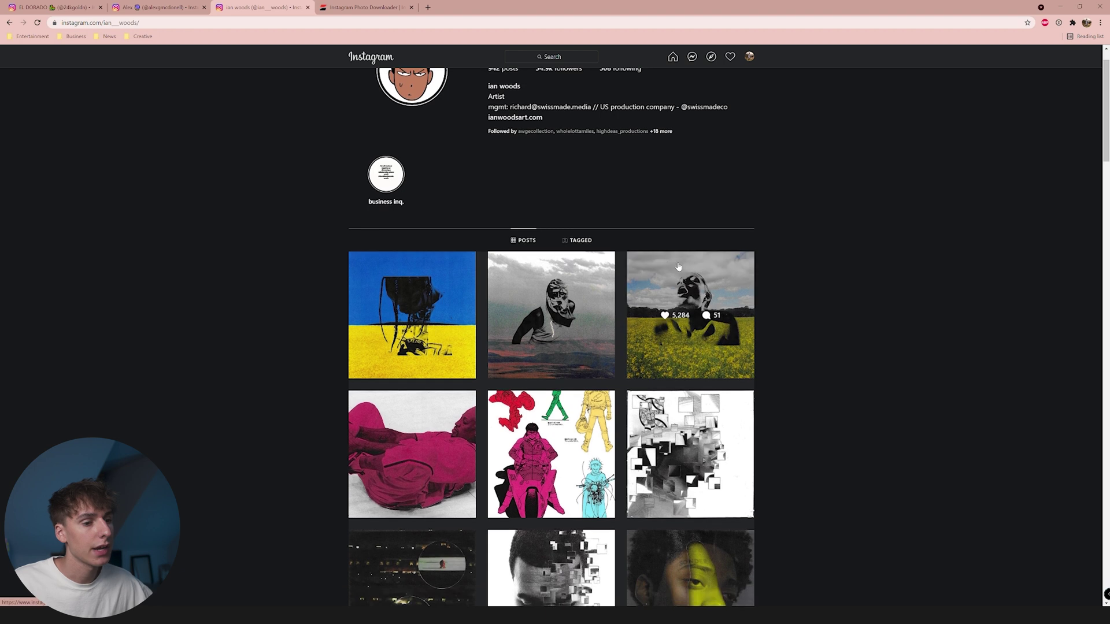
Examine the collage artworks in the post grid of the ian___woods Instagram profile.
{"action": "scroll", "coordinate": [673, 280], "scroll_direction": "down", "scroll_amount": 3}
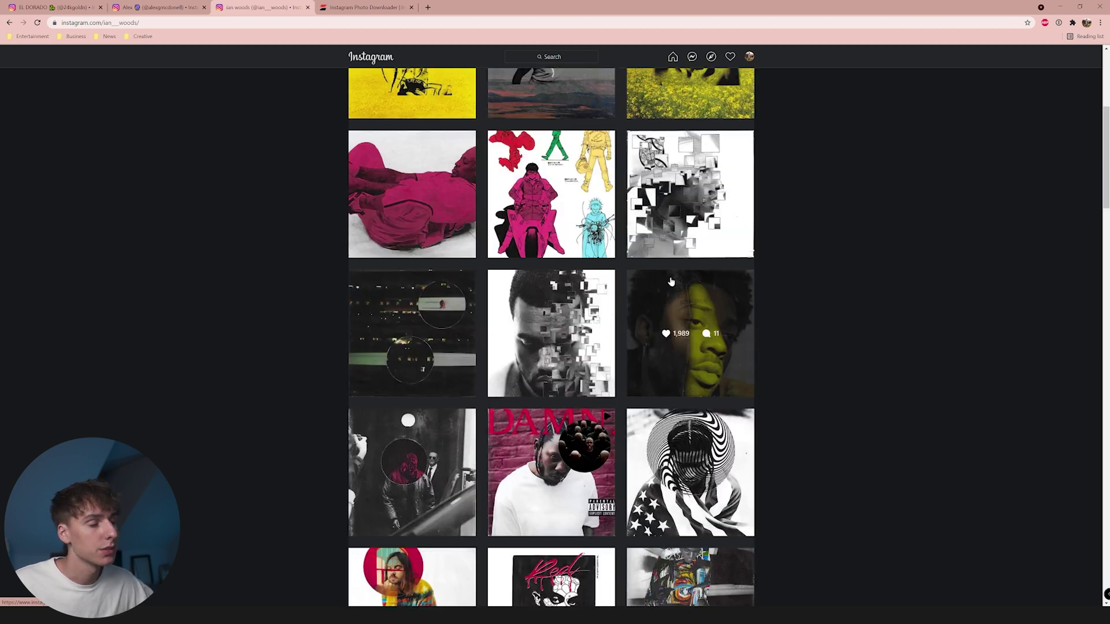
{"action": "scroll", "coordinate": [671, 283], "scroll_direction": "down", "scroll_amount": 2}
{"action": "scroll", "coordinate": [589, 326], "scroll_direction": "down", "scroll_amount": 2}
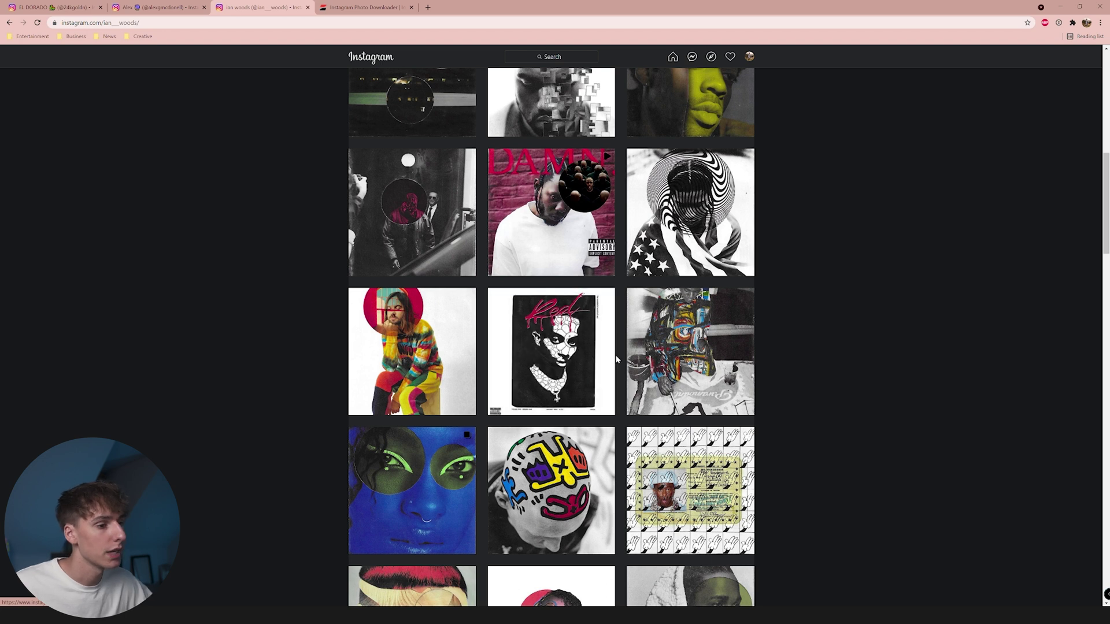
{"action": "scroll", "coordinate": [601, 362], "scroll_direction": "down", "scroll_amount": 2}
{"action": "scroll", "coordinate": [570, 361], "scroll_direction": "down", "scroll_amount": 2}
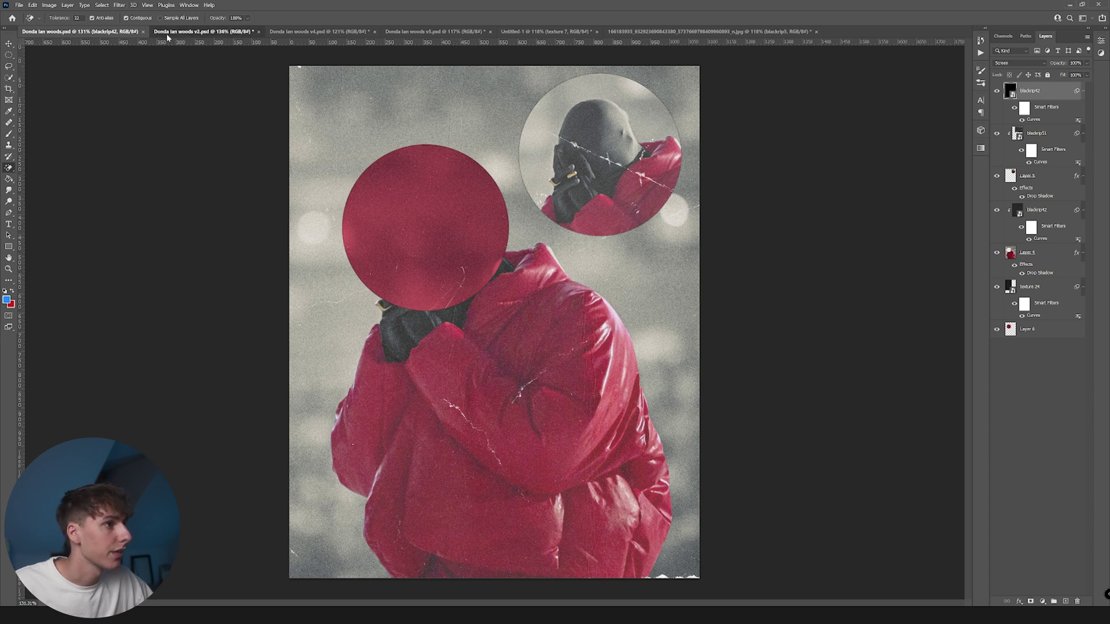
Examine the finished artworks in Donda ian woods v2.psd and Donda ian woods v4.psd, inspecting the v4 details up close.
{"action": "left_click", "coordinate": [203, 31]}
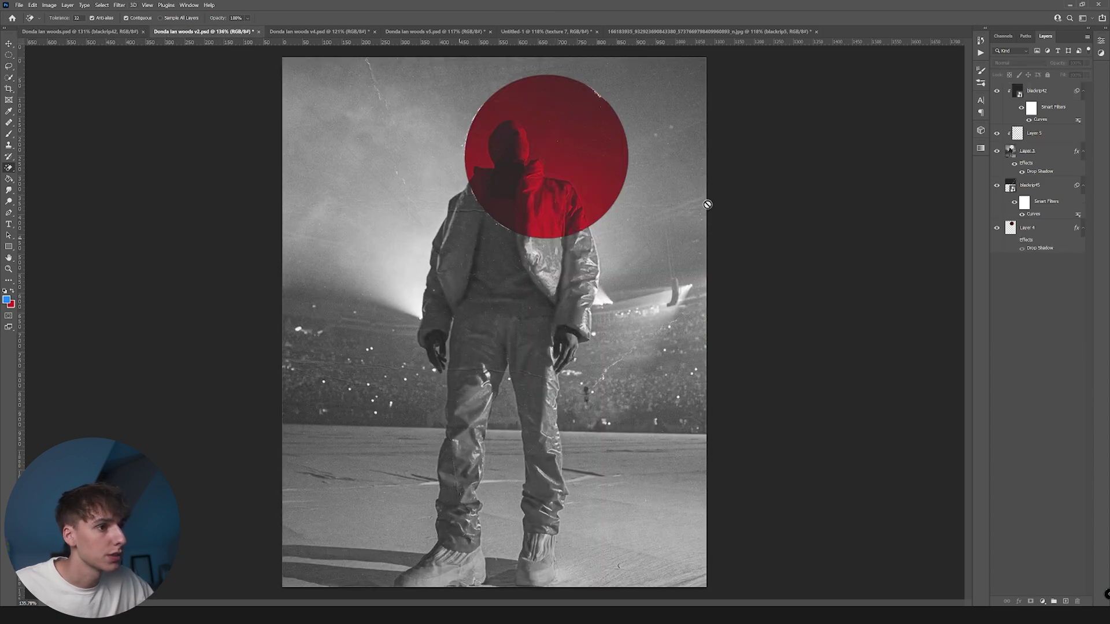
{"action": "left_click", "coordinate": [323, 34]}
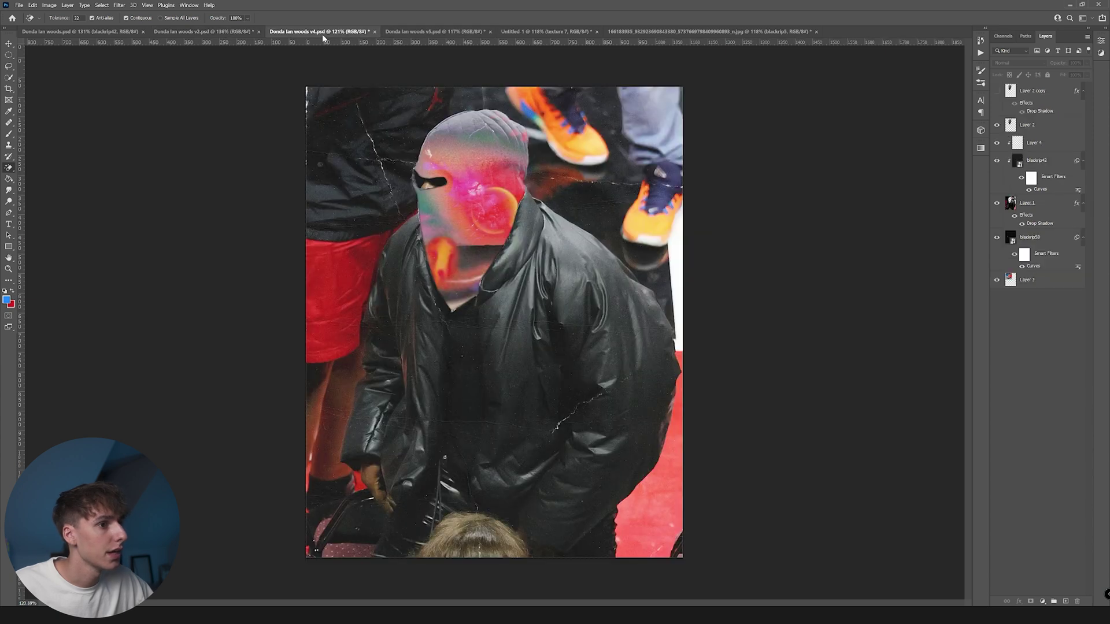
{"action": "scroll", "coordinate": [511, 156], "scroll_direction": "up", "scroll_amount": 3}
{"action": "scroll", "coordinate": [501, 163], "scroll_direction": "down", "scroll_amount": 3}
{"action": "scroll", "coordinate": [490, 173], "scroll_direction": "up", "scroll_amount": 2}
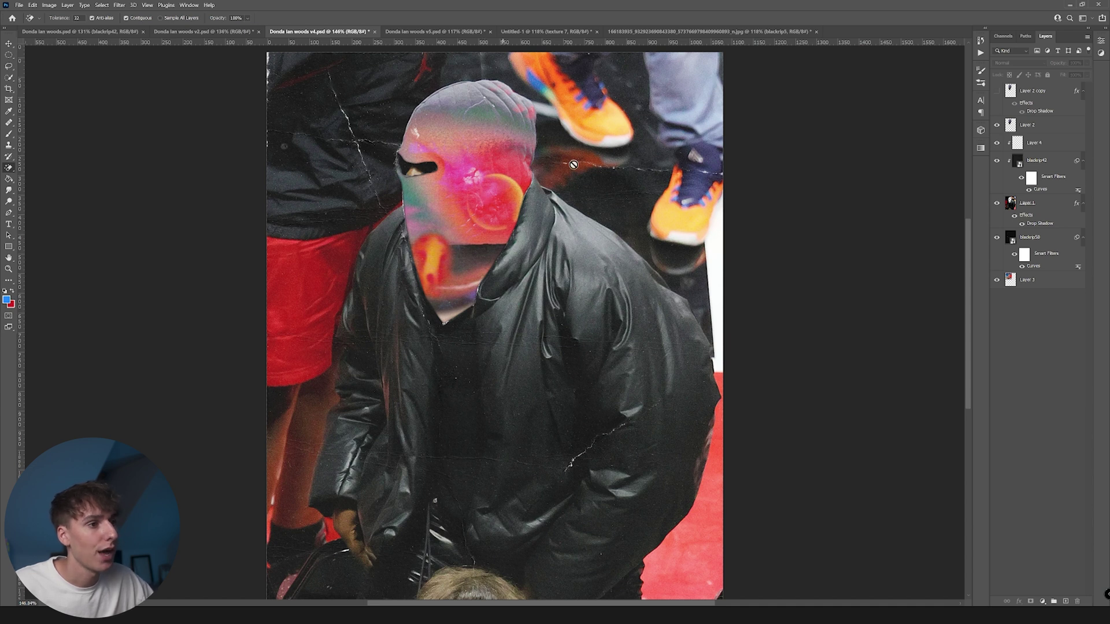
{"action": "scroll", "coordinate": [478, 184], "scroll_direction": "down", "scroll_amount": 1}
{"action": "scroll", "coordinate": [478, 184], "scroll_direction": "up", "scroll_amount": 1}
{"action": "scroll", "coordinate": [478, 184], "scroll_direction": "down", "scroll_amount": 1}
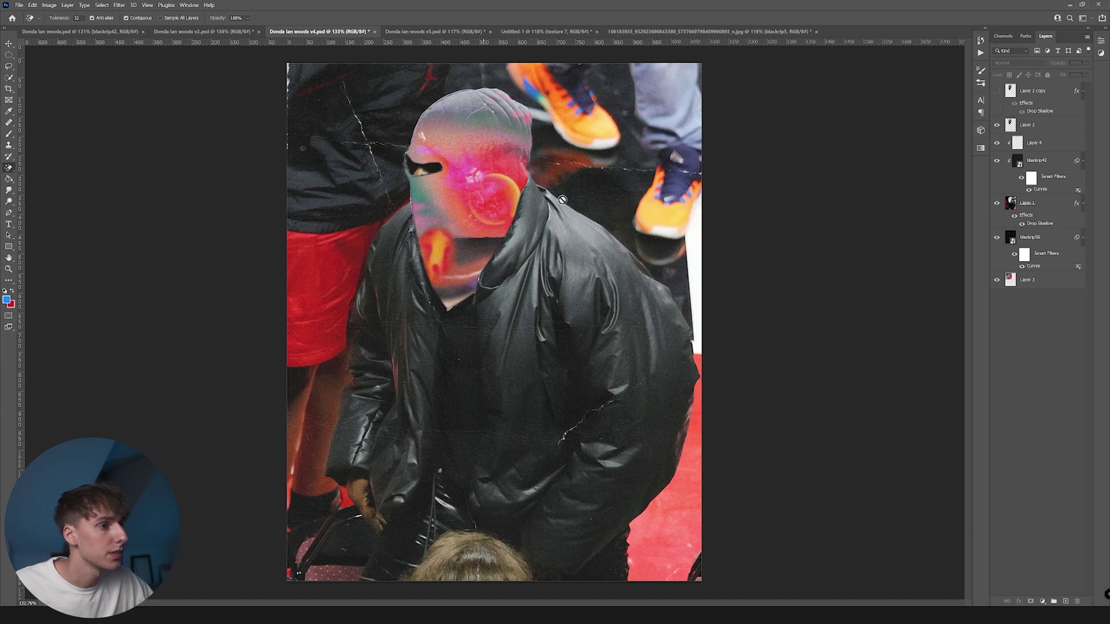
Examine the artworks in Donda ian woods v5.psd and Untitled-1, and go on to the next open document.
{"action": "left_click", "coordinate": [439, 31]}
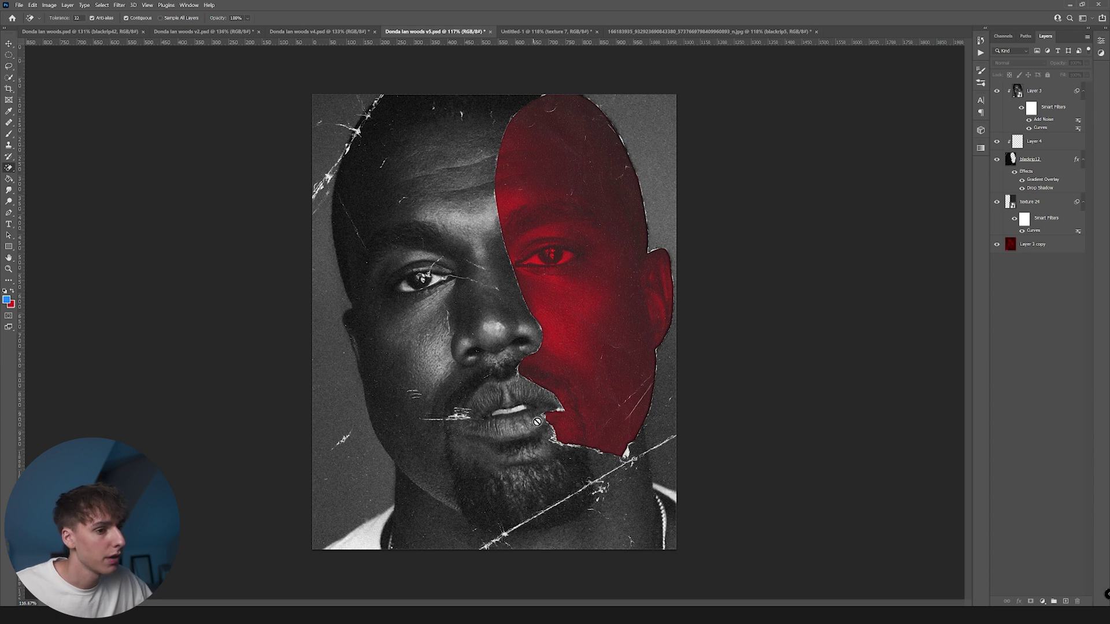
{"action": "key", "text": "ctrl+Tab"}
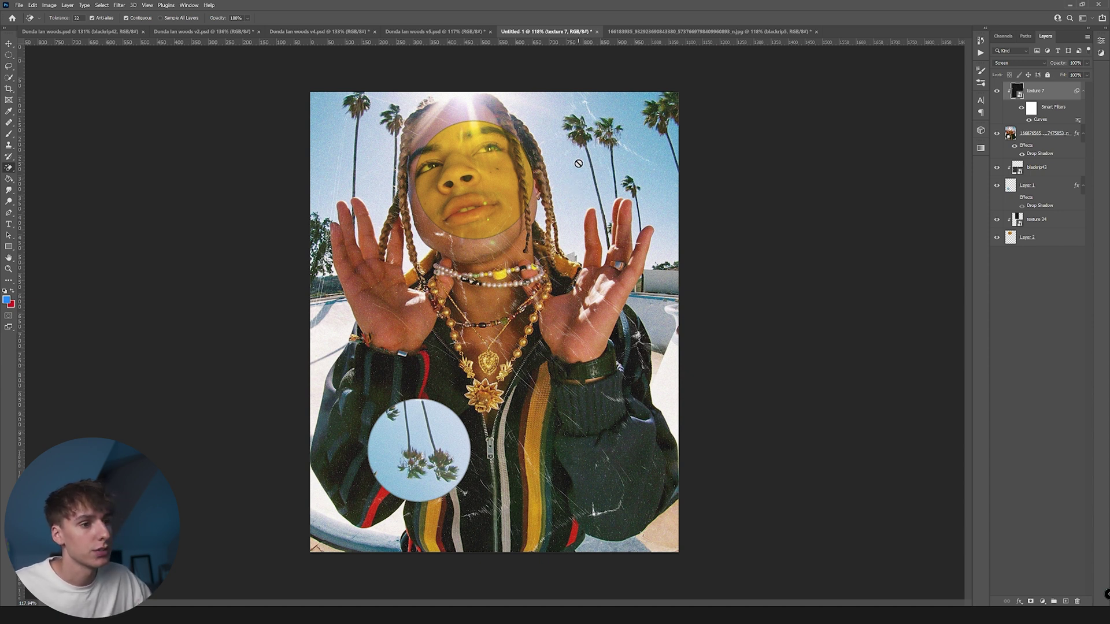
{"action": "scroll", "coordinate": [574, 182], "scroll_direction": "up", "scroll_amount": 3}
{"action": "scroll", "coordinate": [570, 187], "scroll_direction": "down", "scroll_amount": 2}
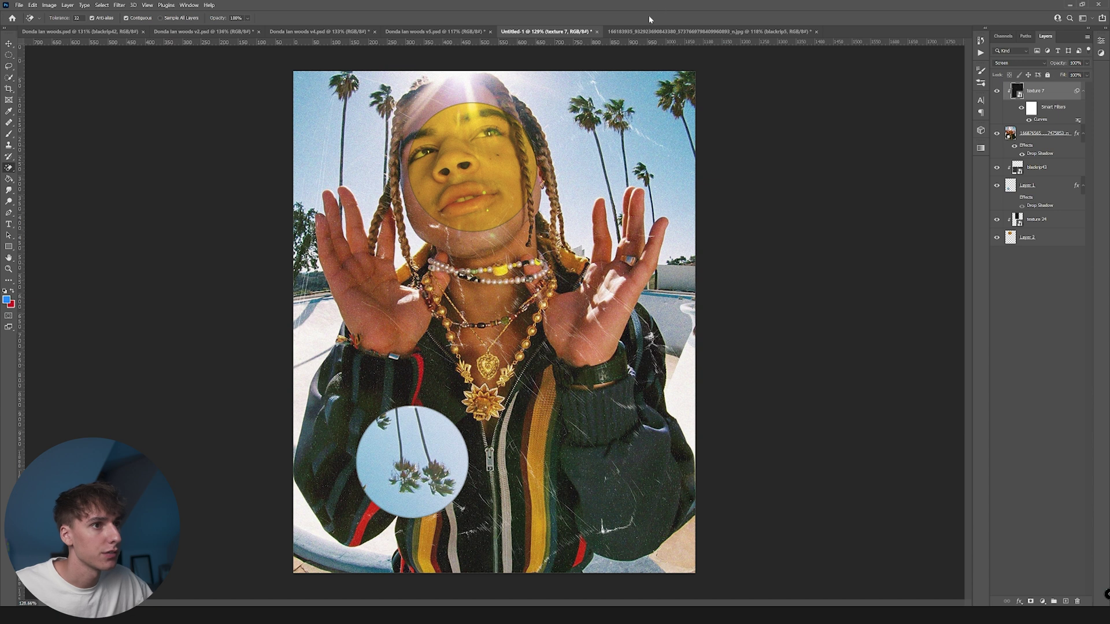
{"action": "key", "text": "ctrl+Tab"}
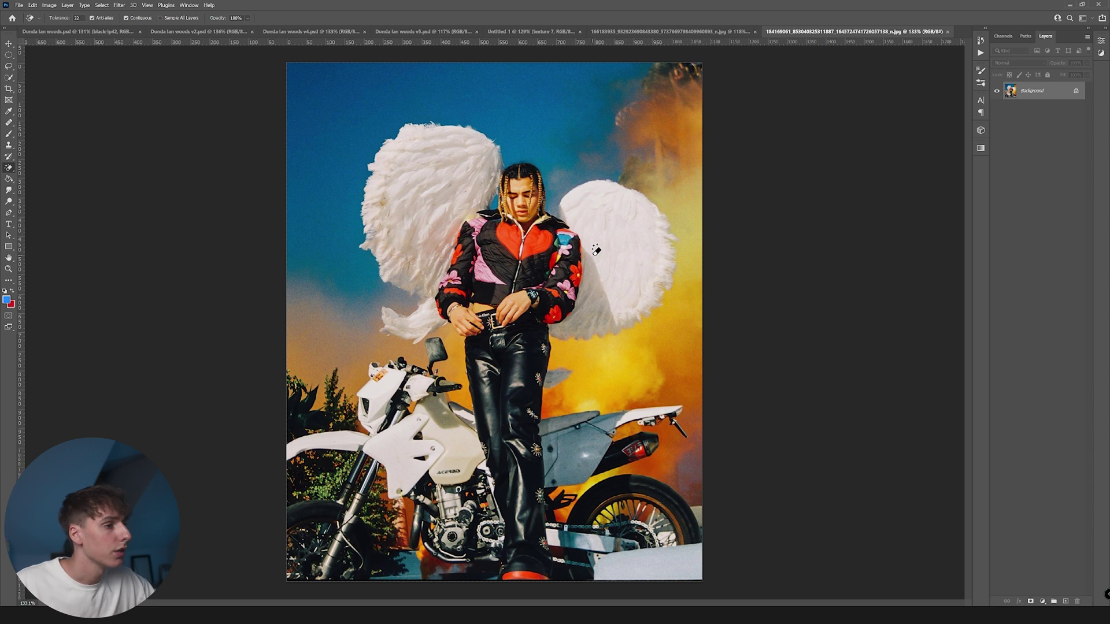
Switch to the browser and look through the photos of the NYLON motorbike cover post on the 24kgoldn Instagram profile.
{"action": "key", "text": "alt+Tab"}
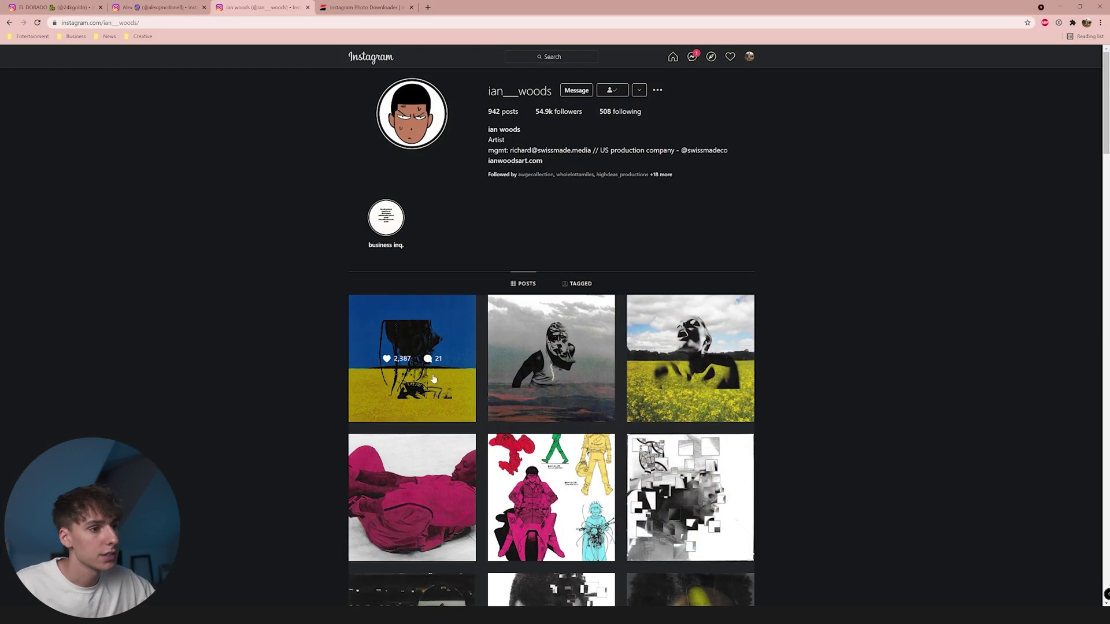
{"action": "left_click", "coordinate": [62, 5]}
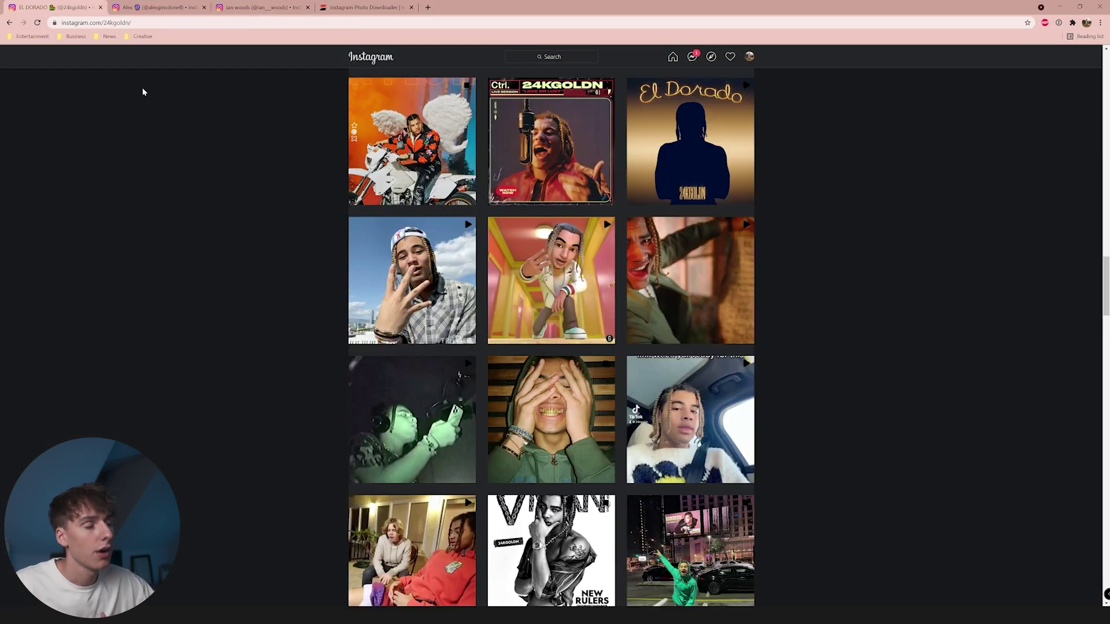
{"action": "scroll", "coordinate": [497, 212], "scroll_direction": "up", "scroll_amount": 1}
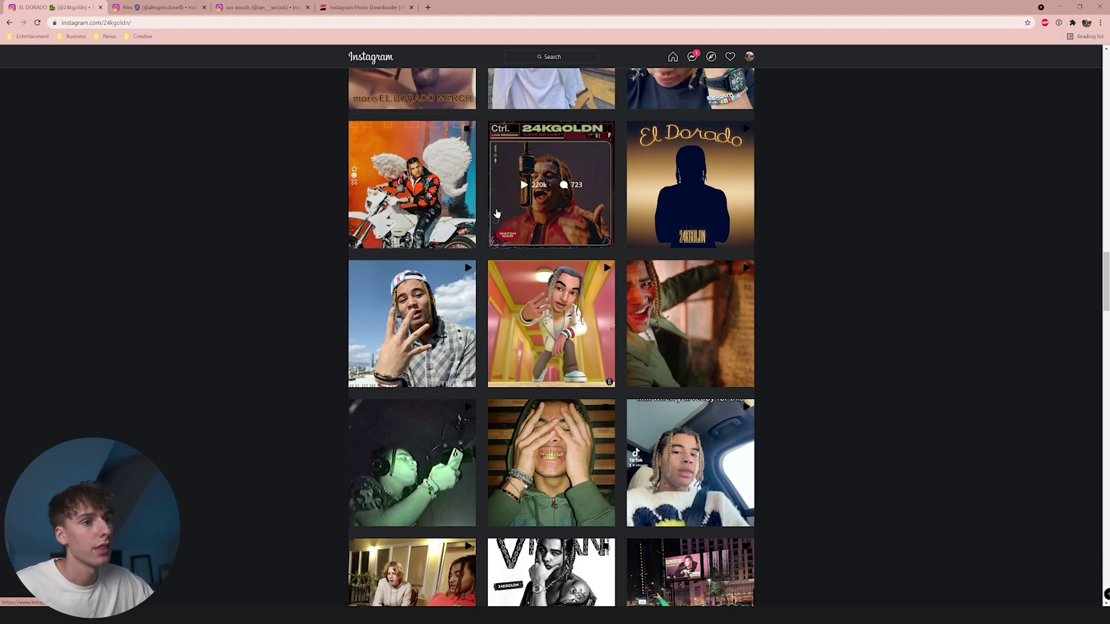
{"action": "left_click", "coordinate": [415, 217]}
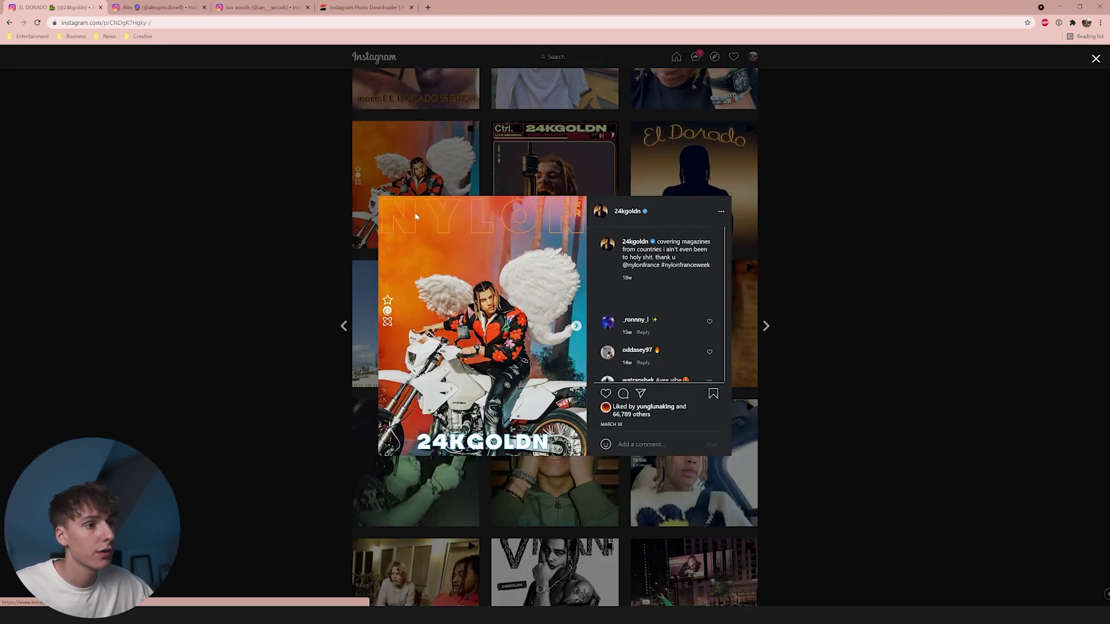
{"action": "left_click", "coordinate": [576, 325]}
{"action": "left_click", "coordinate": [576, 326]}
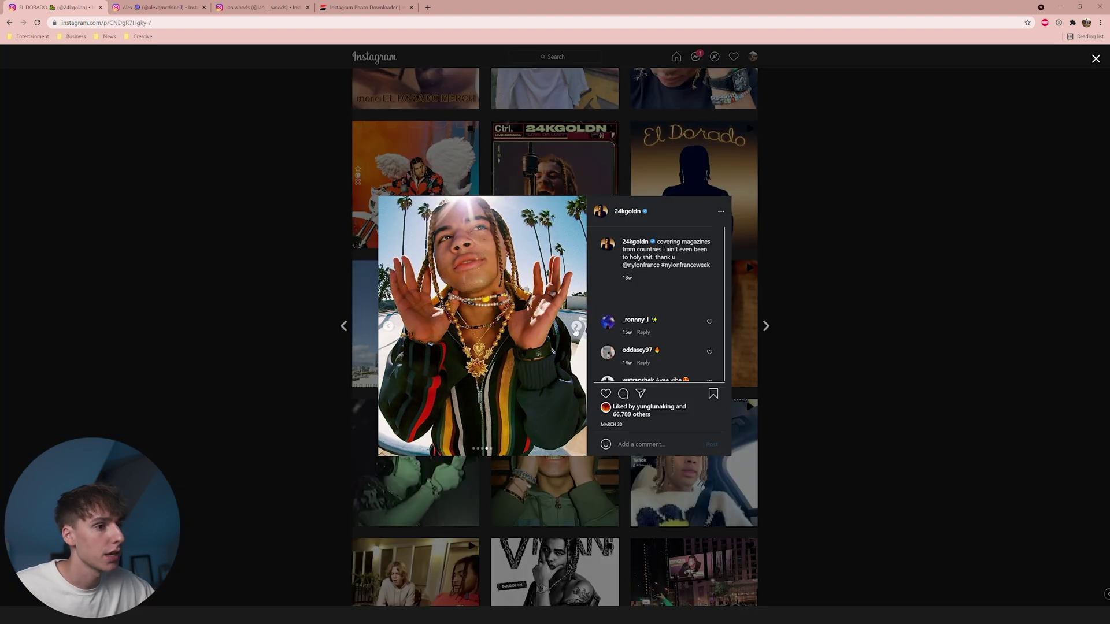
{"action": "left_click", "coordinate": [389, 328]}
{"action": "left_click", "coordinate": [390, 328]}
{"action": "left_click", "coordinate": [773, 205]}
Look at the post of the winged man standing by a motorbike on the photographer's Instagram profile.
{"action": "left_click", "coordinate": [173, 7]}
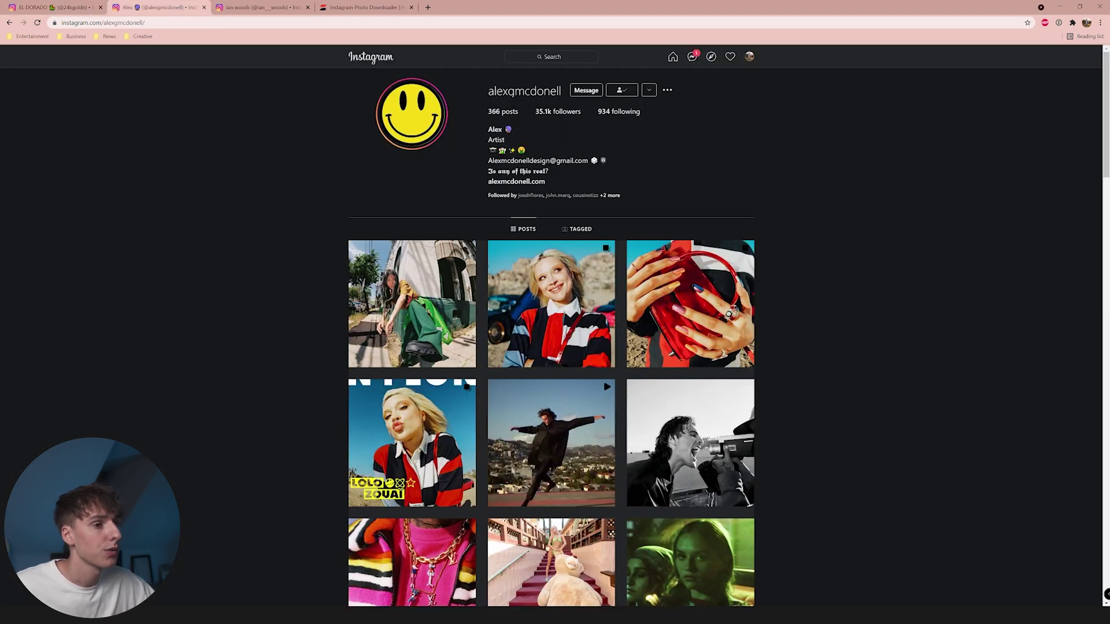
{"action": "scroll", "coordinate": [541, 111], "scroll_direction": "down", "scroll_amount": 7}
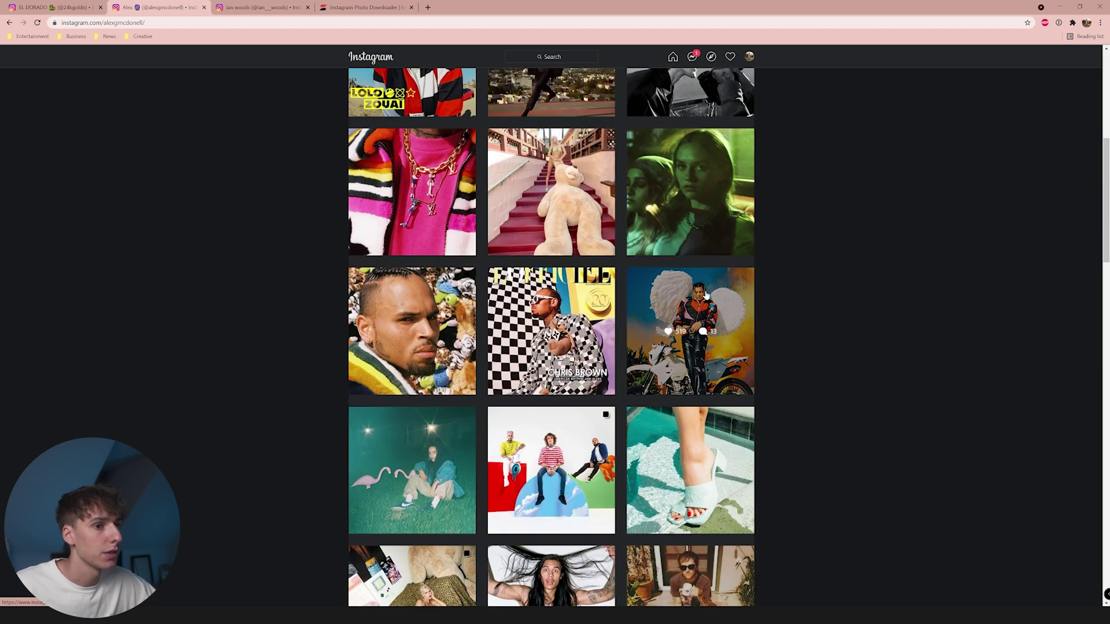
{"action": "left_click", "coordinate": [641, 305]}
{"action": "left_click", "coordinate": [738, 285]}
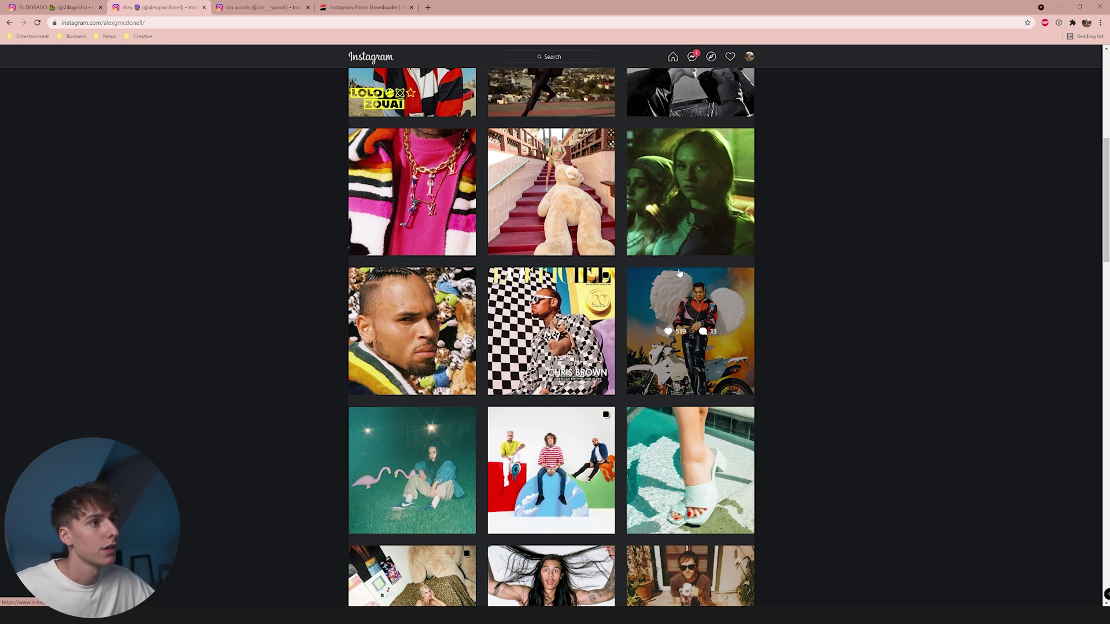
Copy the link of the giant teddy bear staircase post and return to the Inflact Instagram photo downloader.
{"action": "left_click", "coordinate": [364, 7]}
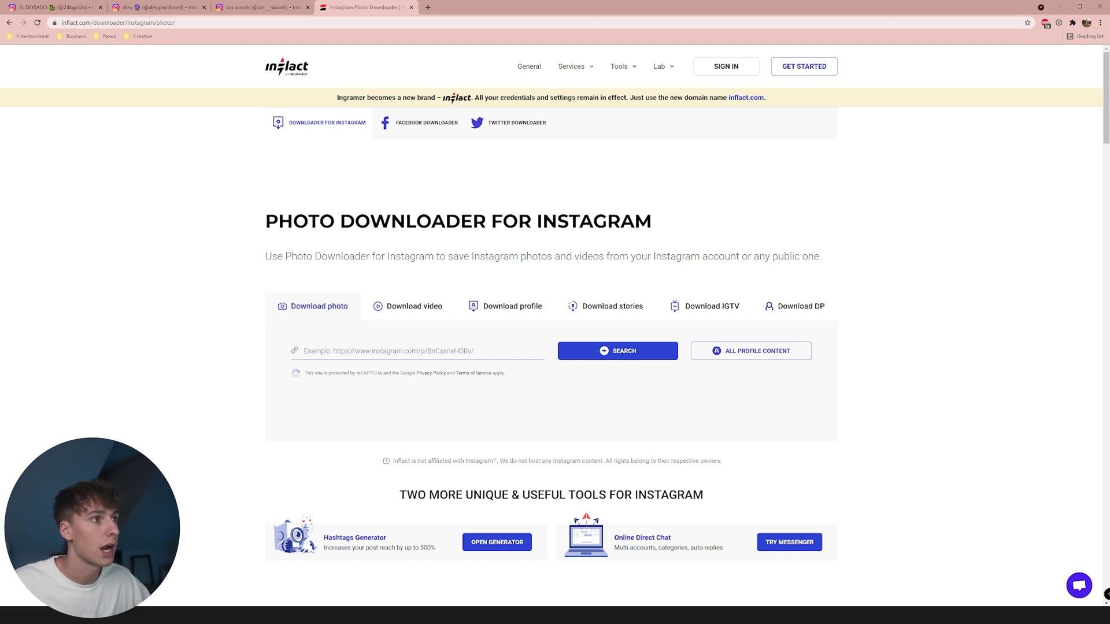
{"action": "left_click", "coordinate": [151, 7]}
{"action": "left_click", "coordinate": [555, 191]}
{"action": "left_click", "coordinate": [721, 212]}
{"action": "left_click", "coordinate": [544, 359]}
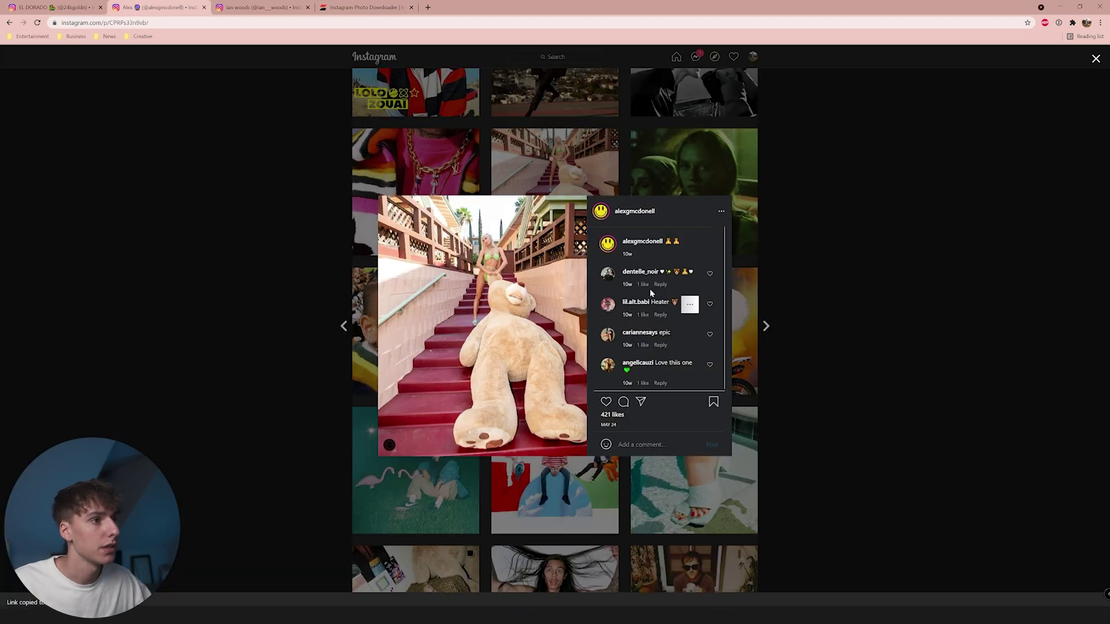
{"action": "left_click", "coordinate": [364, 7]}
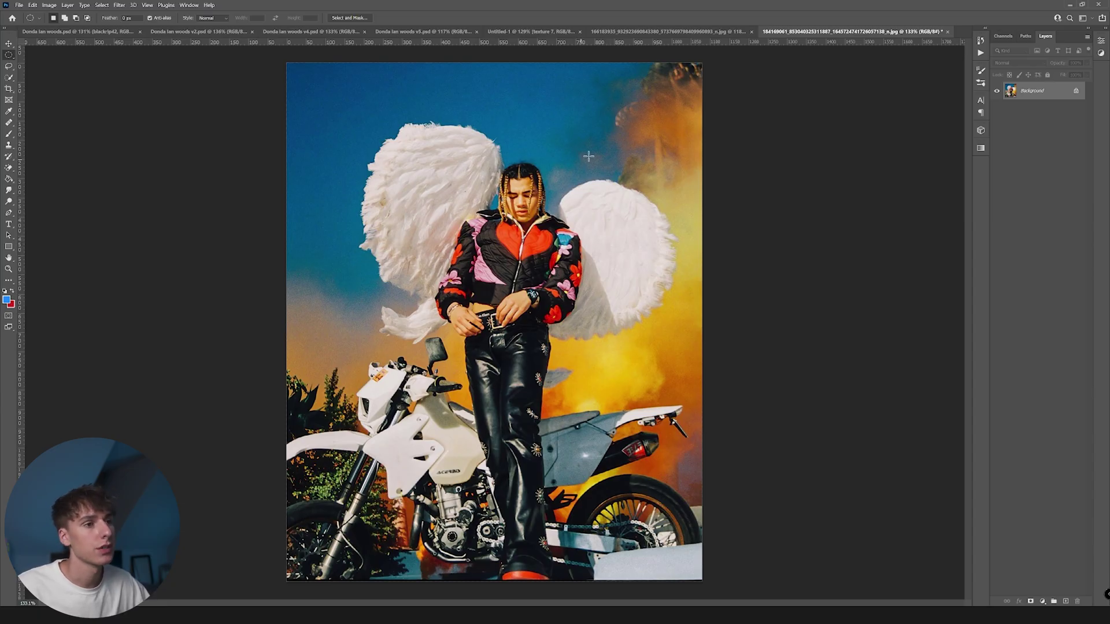
Make a circular selection around the motorbike's rear wheel in the winged-man photo with the Elliptical Marquee tool.
{"action": "right_click", "coordinate": [12, 56]}
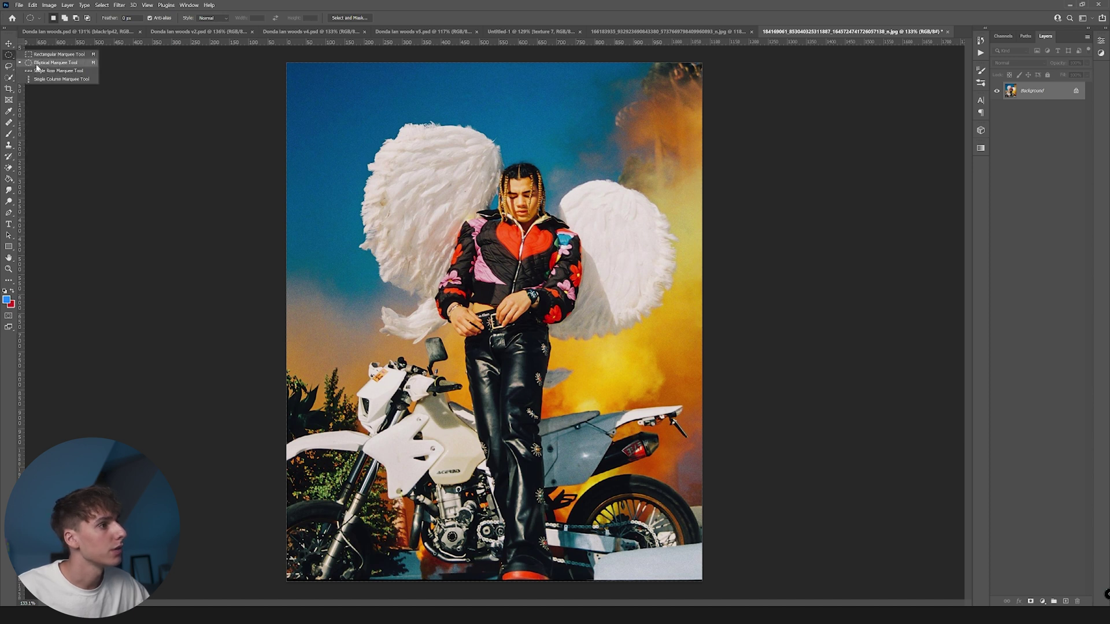
{"action": "left_click", "coordinate": [62, 63]}
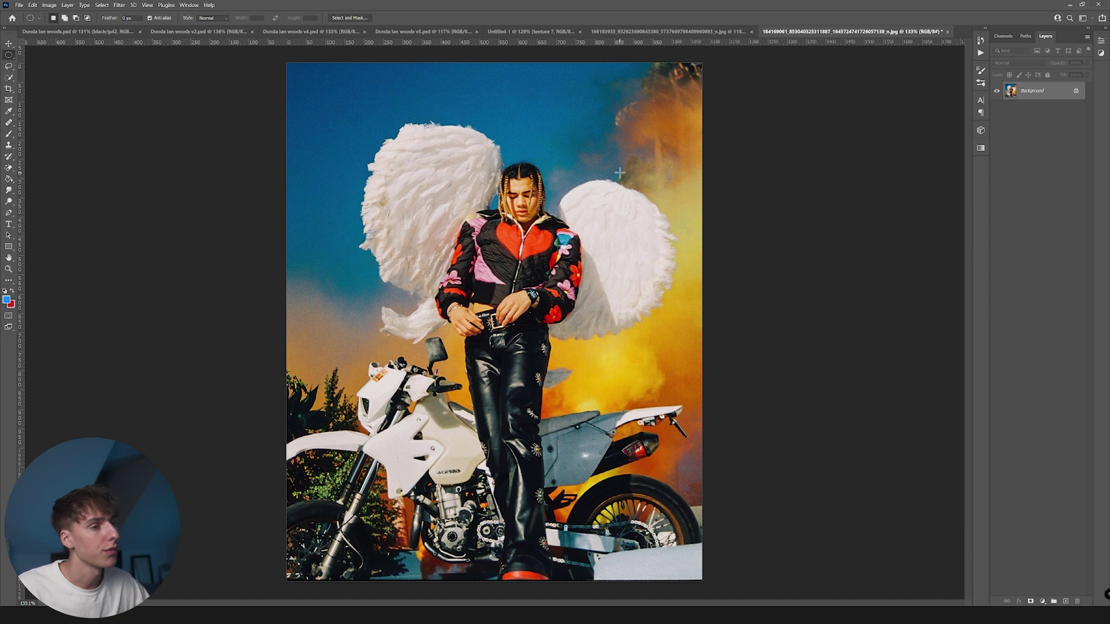
{"action": "left_click_drag", "start_coordinate": [603, 133], "coordinate": [476, 254]}
{"action": "left_click_drag", "start_coordinate": [588, 191], "coordinate": [663, 546]}
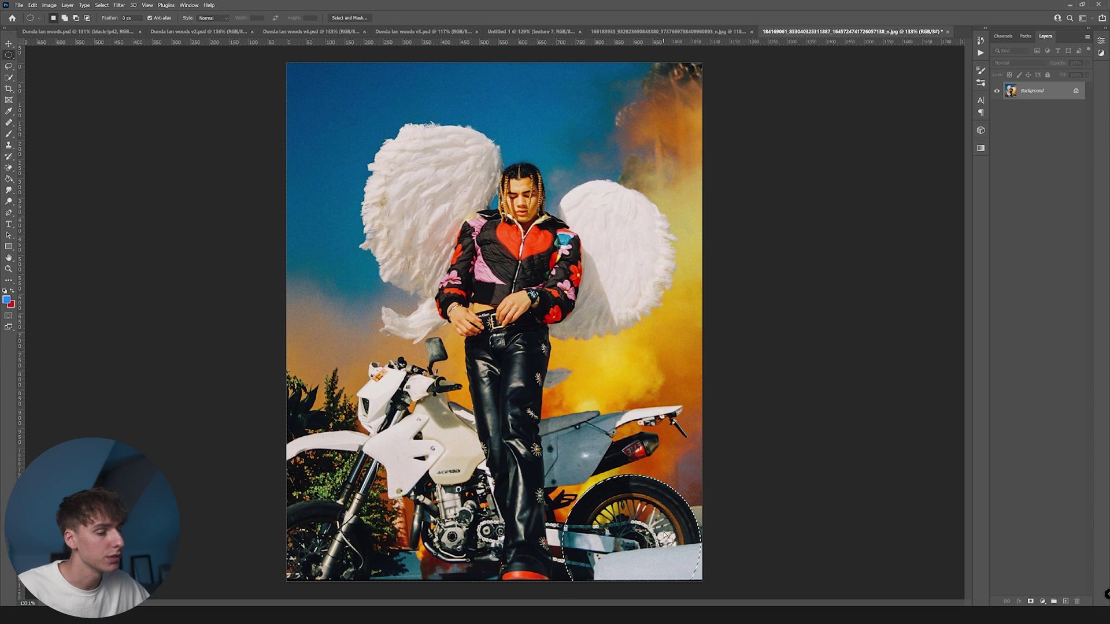
Unlock the background layer and copy the selected wheel circle onto a new layer.
{"action": "left_click", "coordinate": [1076, 91]}
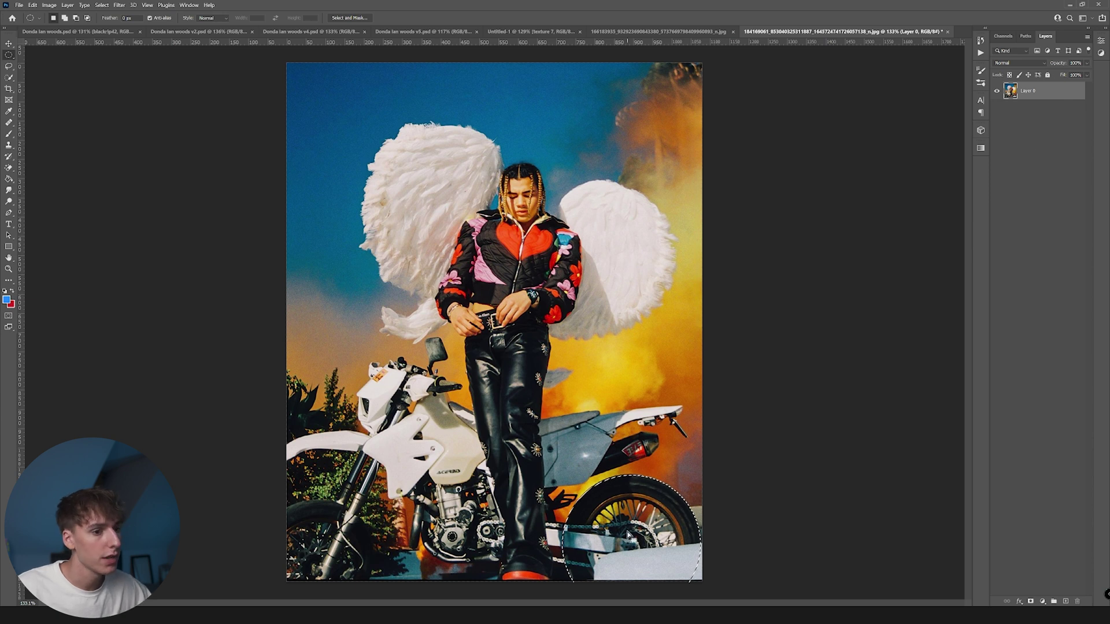
{"action": "key", "text": "ctrl+j"}
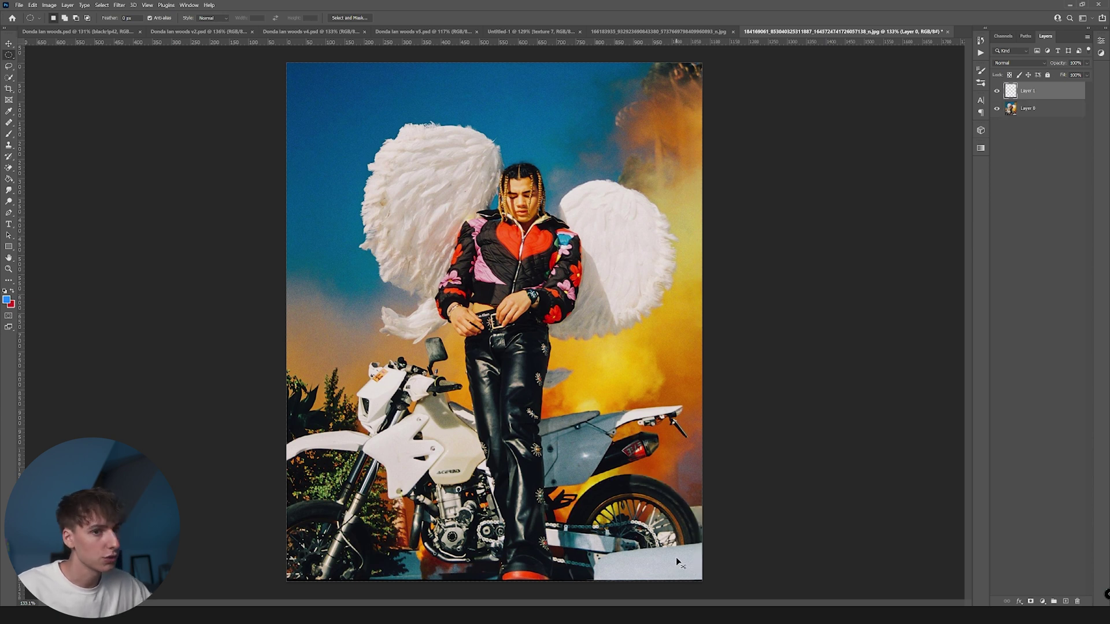
Move the wheel circle up over the white wing and put it back over the rear wheel.
{"action": "key", "text": "v"}
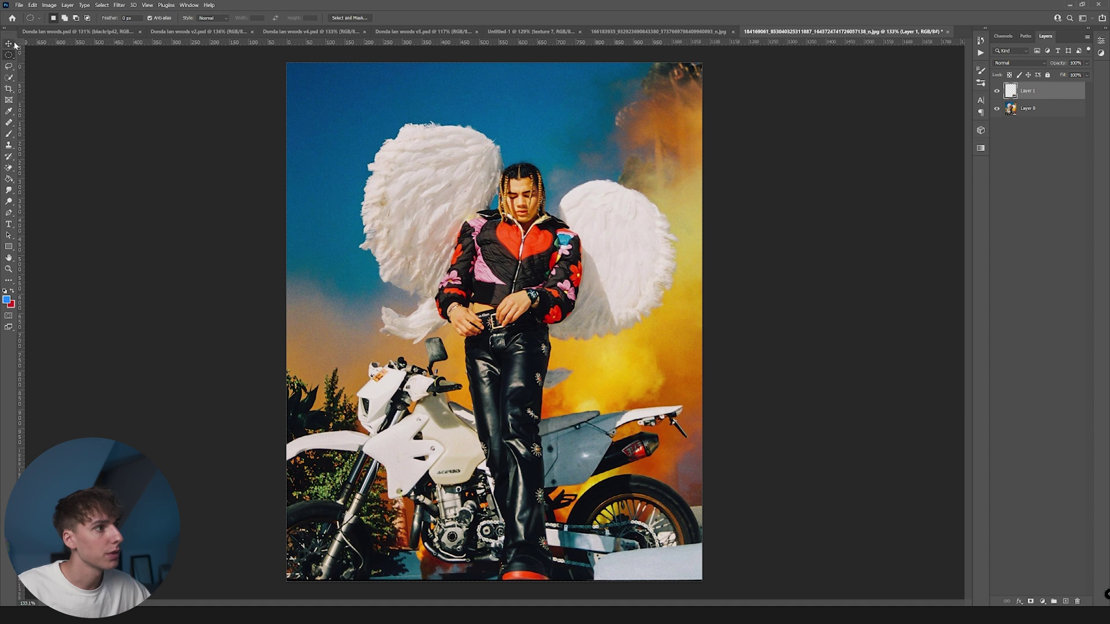
{"action": "left_click_drag", "start_coordinate": [615, 504], "coordinate": [411, 127]}
{"action": "left_click_drag", "start_coordinate": [413, 202], "coordinate": [645, 590]}
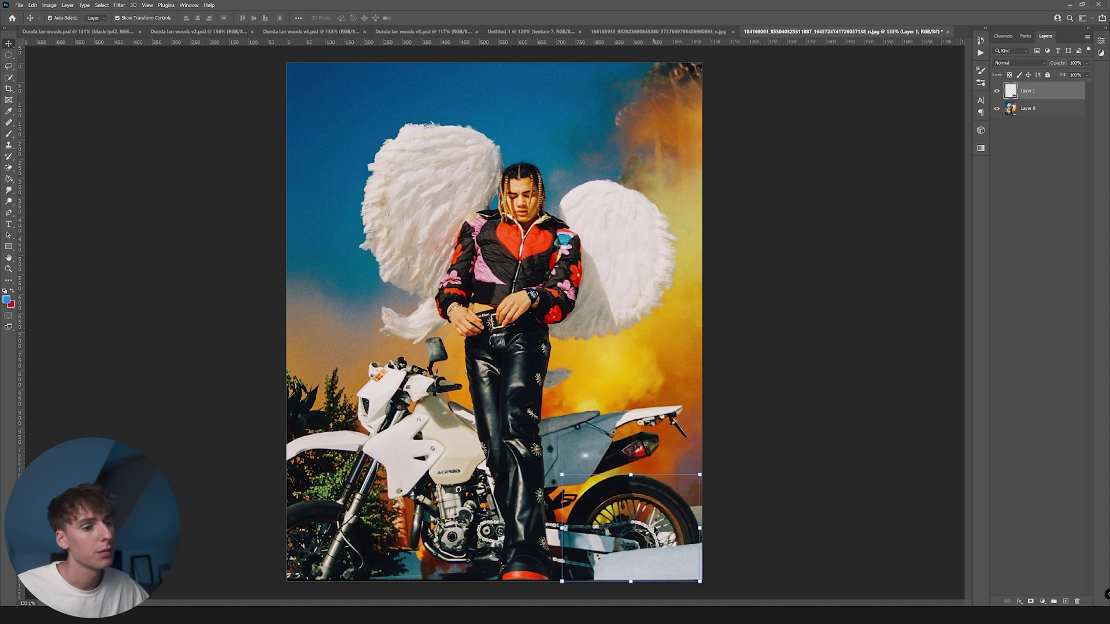
Load the wheel circle's outline as a selection, cut that area out of Layer 0, and deselect.
{"action": "left_click", "coordinate": [1010, 90], "text": "ctrl"}
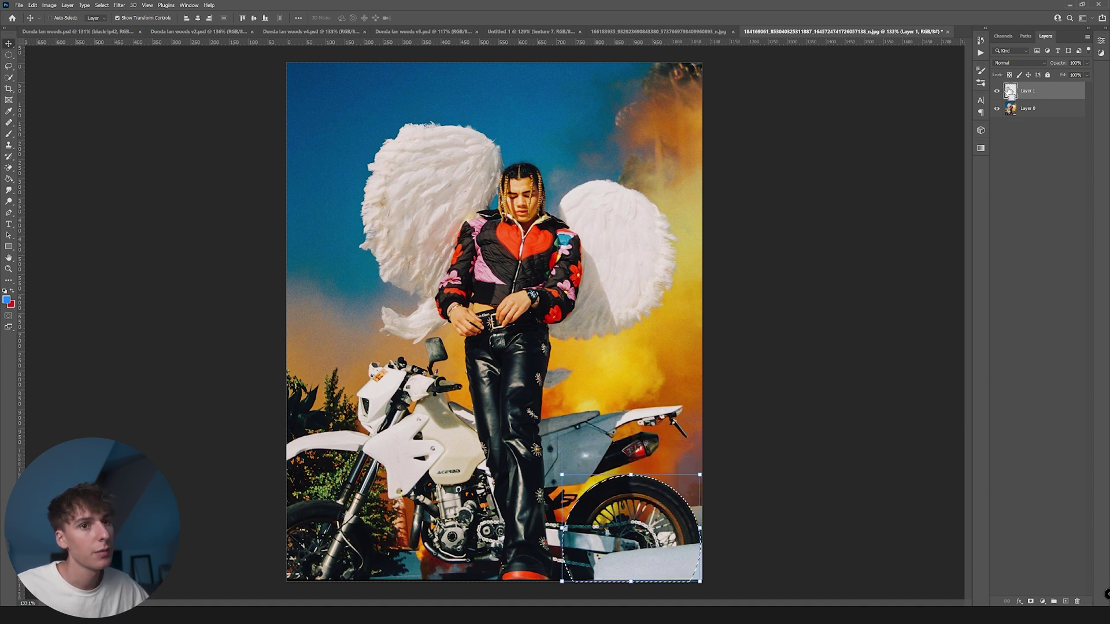
{"action": "left_click", "coordinate": [1040, 112]}
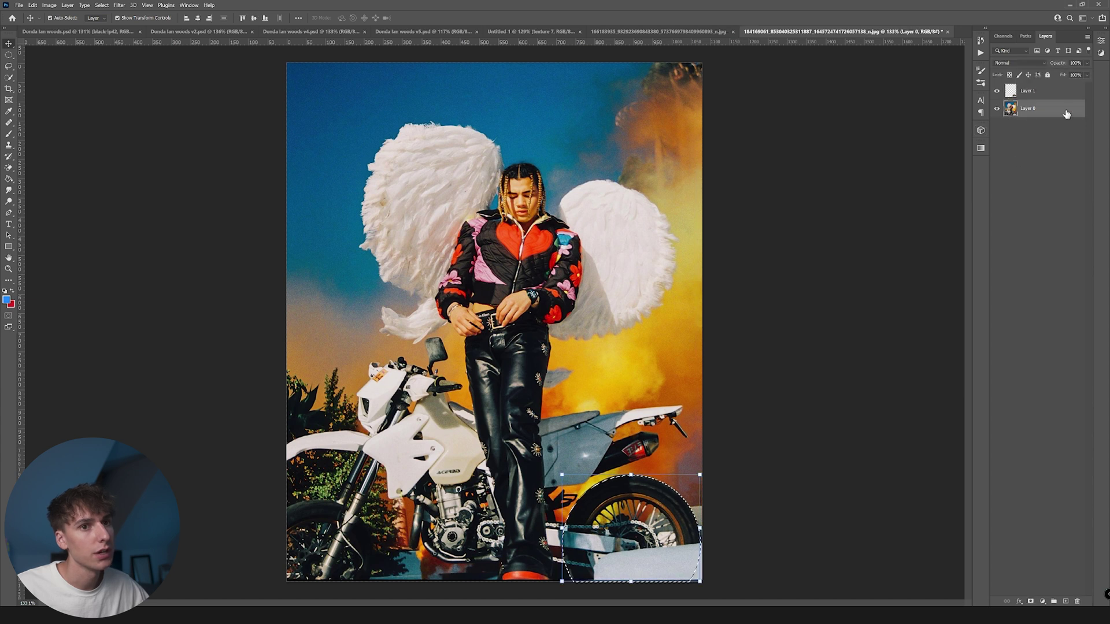
{"action": "key", "text": "ctrl+d"}
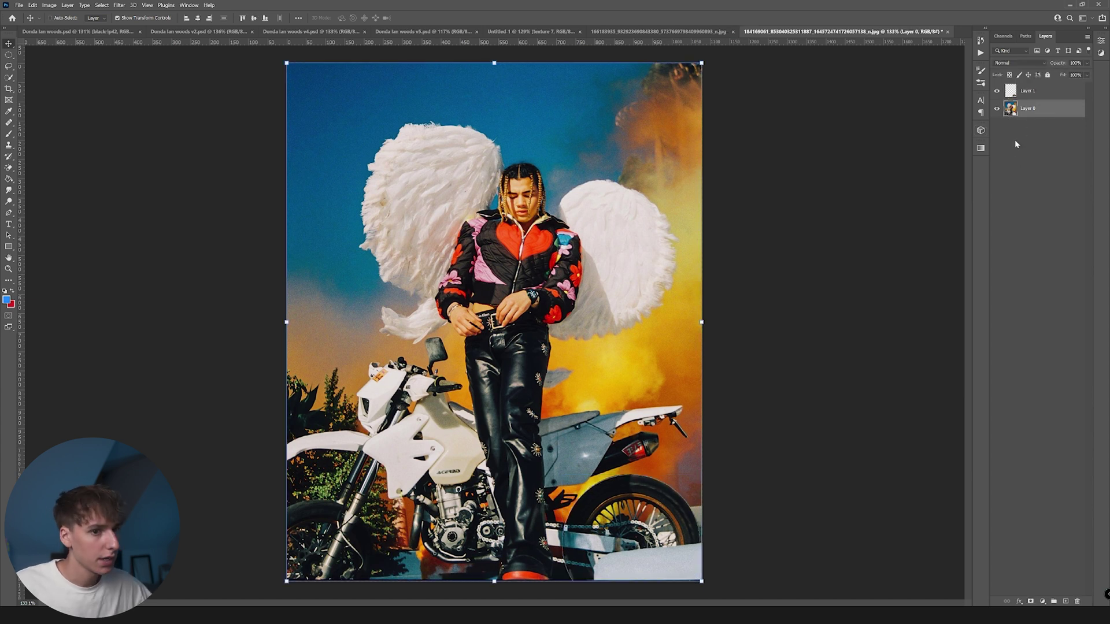
Hide and show Layer 1 to check the circular hole in the base photo, and make Layer 1 active.
{"action": "left_click", "coordinate": [997, 91]}
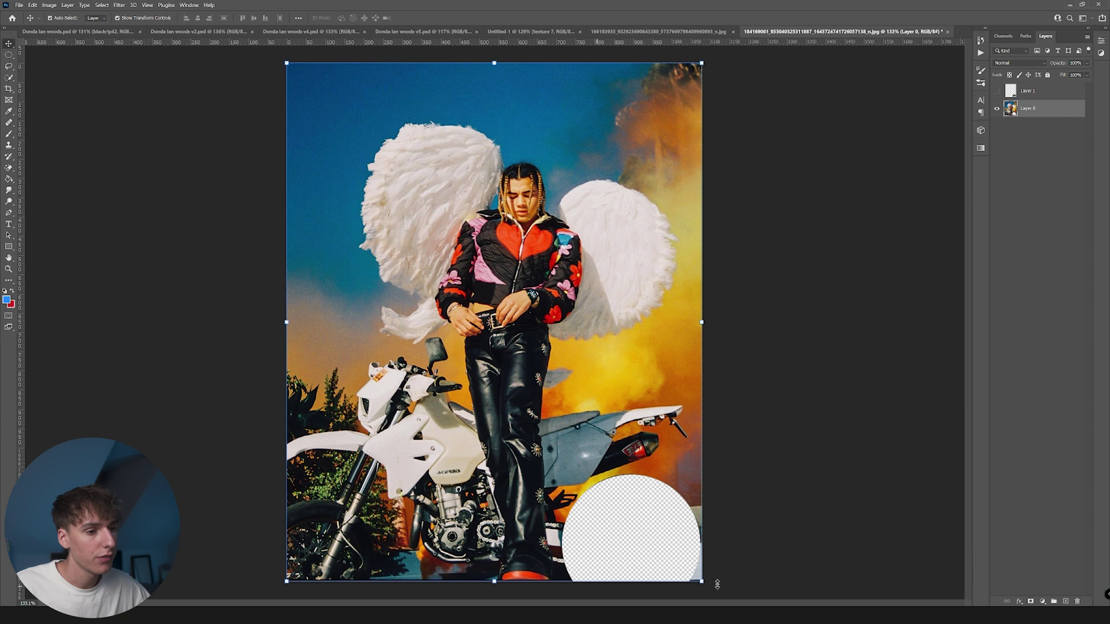
{"action": "left_click", "coordinate": [997, 91]}
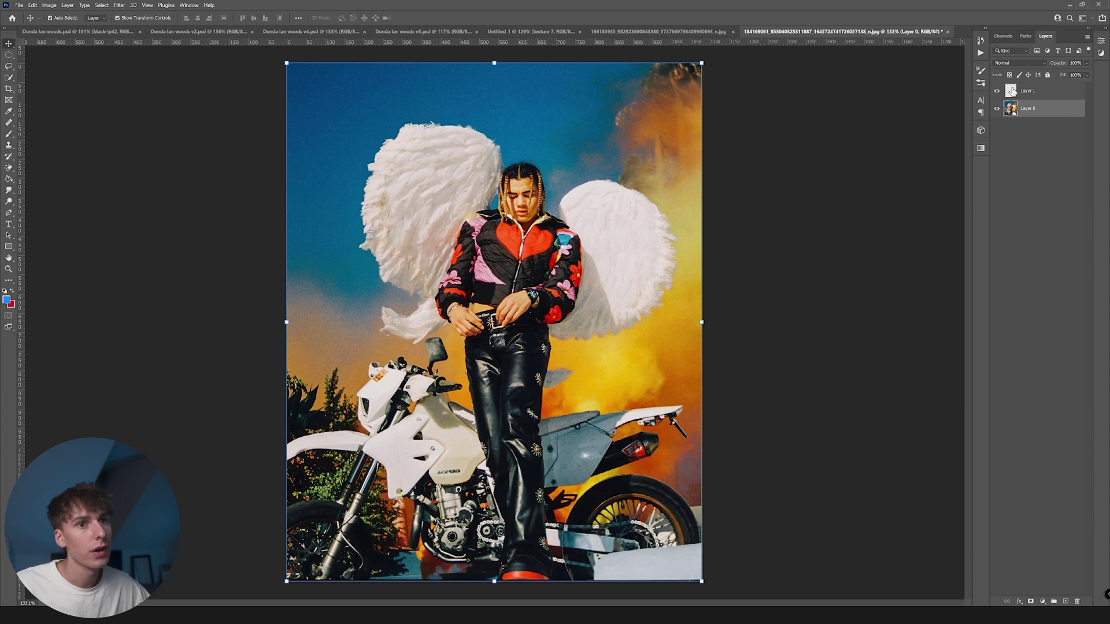
{"action": "left_click", "coordinate": [1042, 93]}
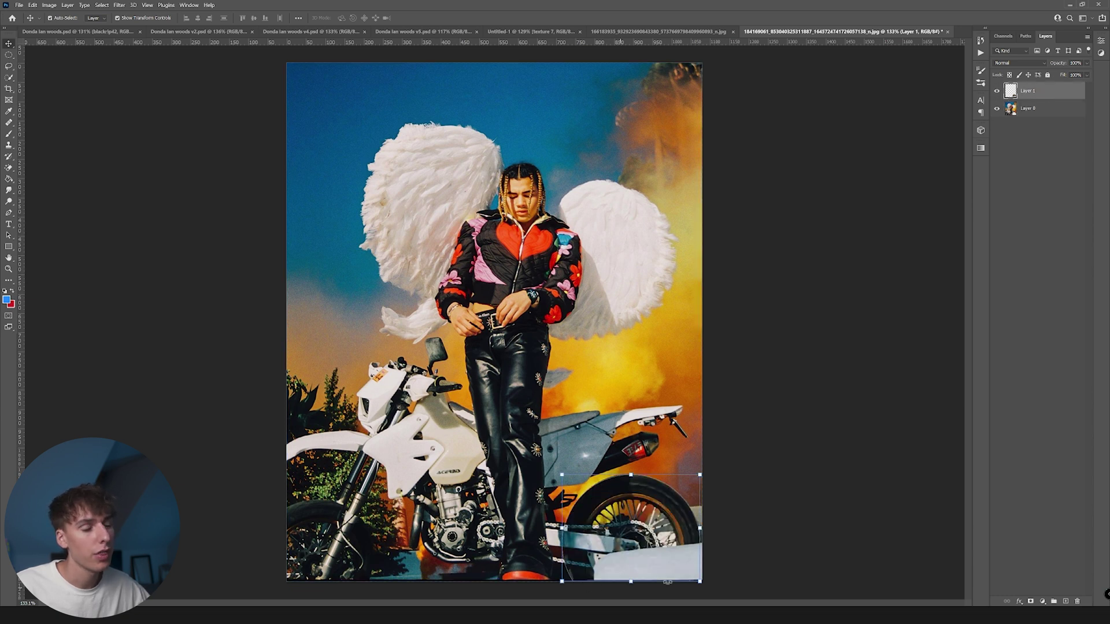
Move Layer 1 beneath Layer 0, make Layer 0 active, and hide and show Layer 1 to check the circular hole.
{"action": "left_click_drag", "start_coordinate": [1044, 99], "coordinate": [1035, 156]}
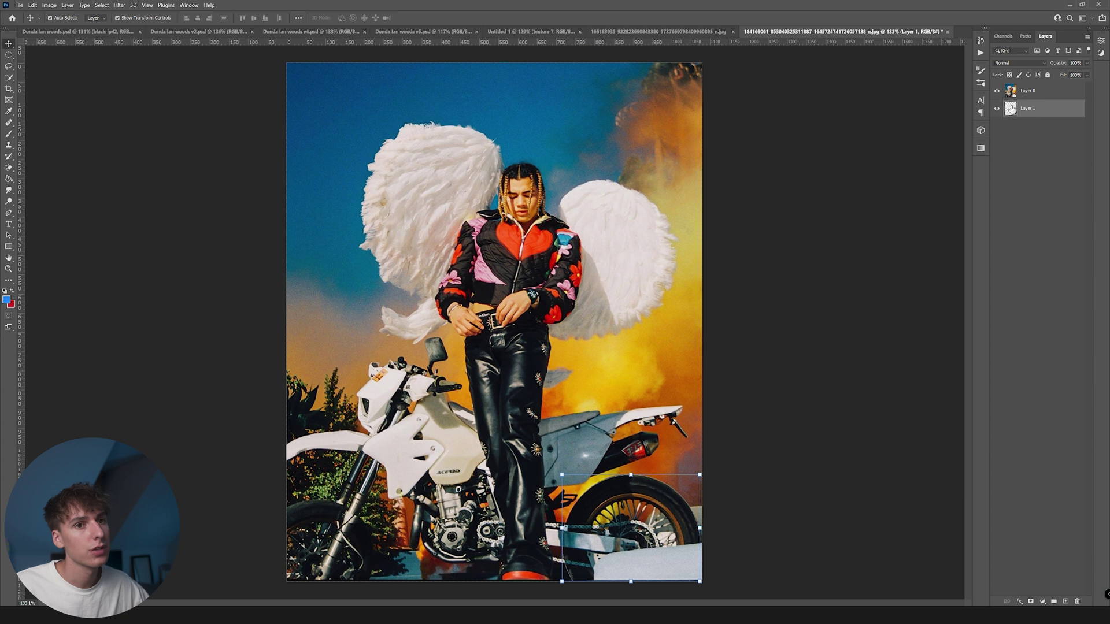
{"action": "left_click", "coordinate": [1011, 92]}
{"action": "left_click", "coordinate": [996, 109]}
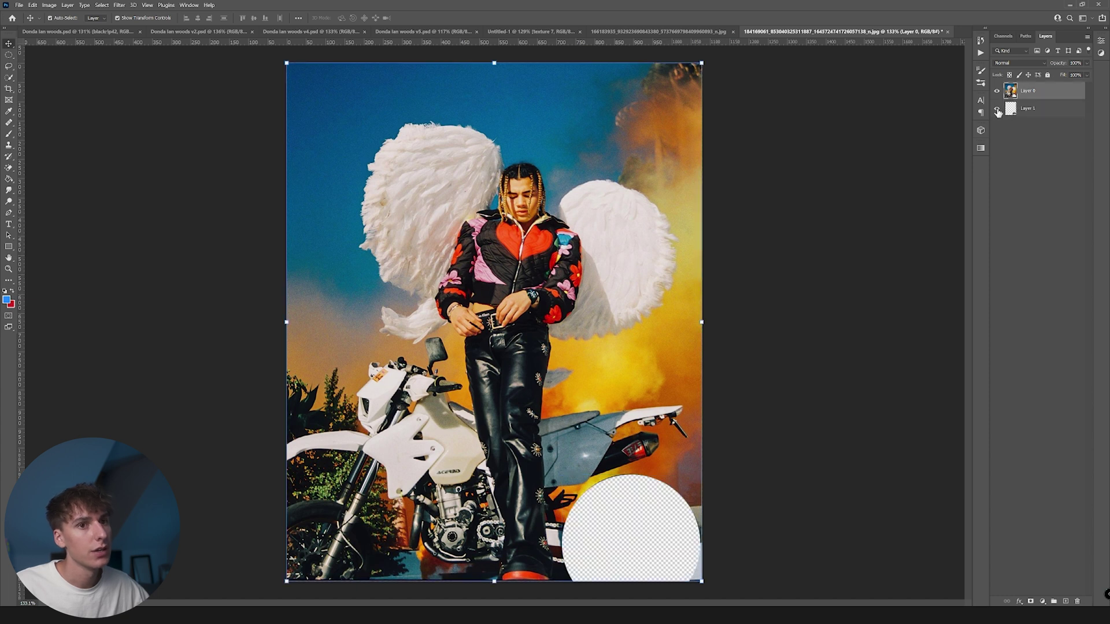
{"action": "left_click", "coordinate": [996, 109]}
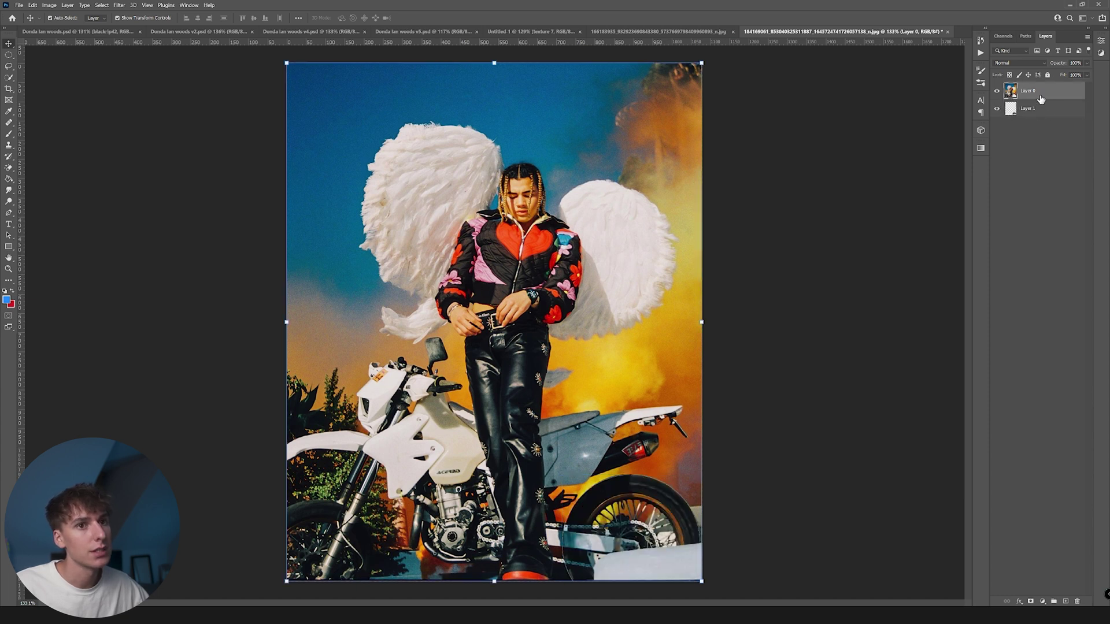
Add a Drop Shadow layer effect to Layer 0 with its existing settings.
{"action": "left_click", "coordinate": [1043, 115]}
{"action": "left_click", "coordinate": [1058, 95]}
{"action": "double_click", "coordinate": [1065, 99]}
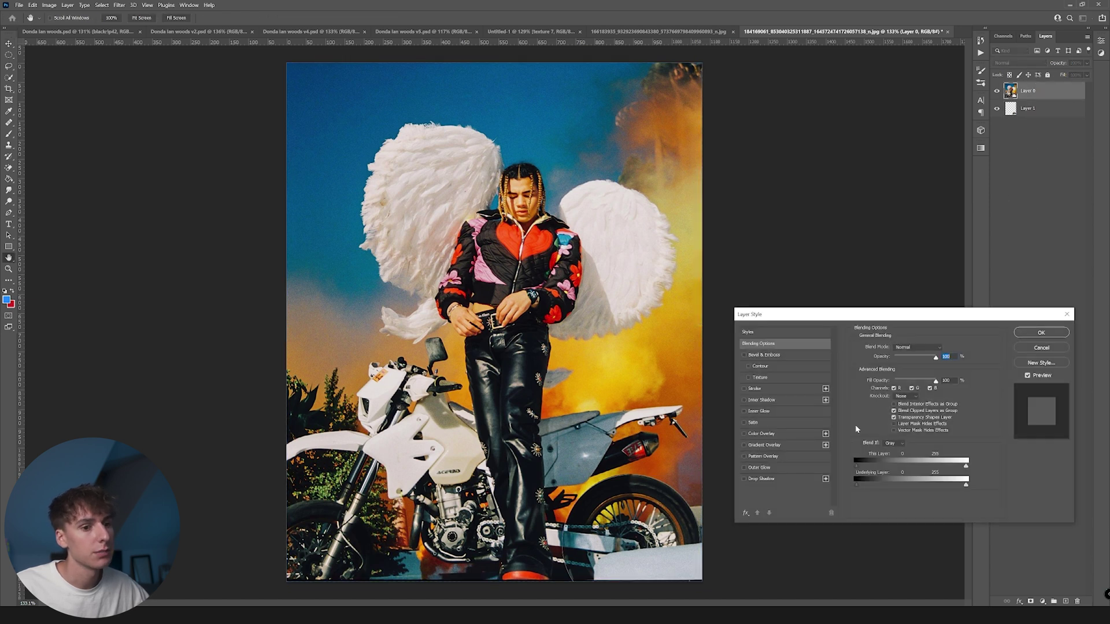
{"action": "left_click", "coordinate": [744, 479]}
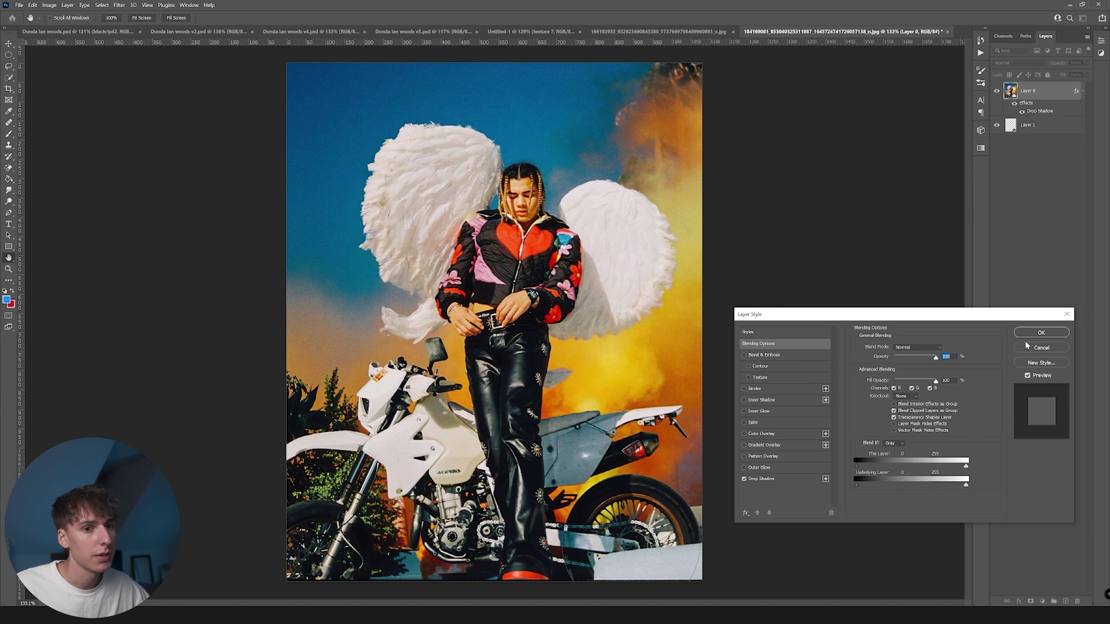
{"action": "left_click", "coordinate": [766, 480]}
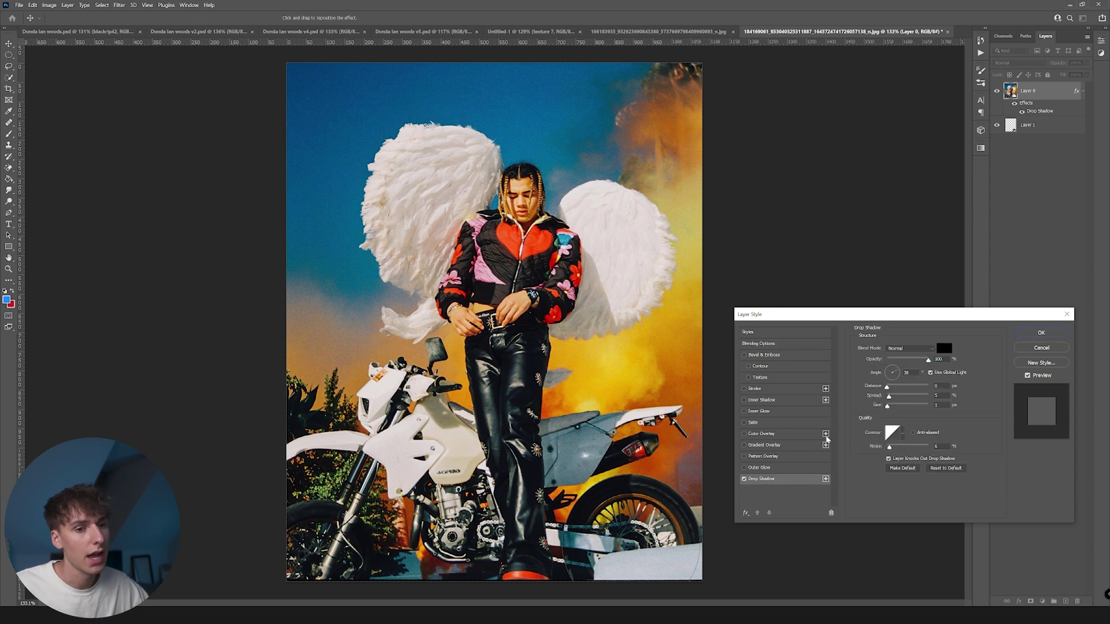
{"action": "left_click", "coordinate": [1041, 333]}
Adjust Layer 0's drop shadow around the wheel cutout to a distance of 2 px and a spread of 4%, and fine-tune its size.
{"action": "scroll", "coordinate": [648, 506], "scroll_direction": "up", "scroll_amount": 8}
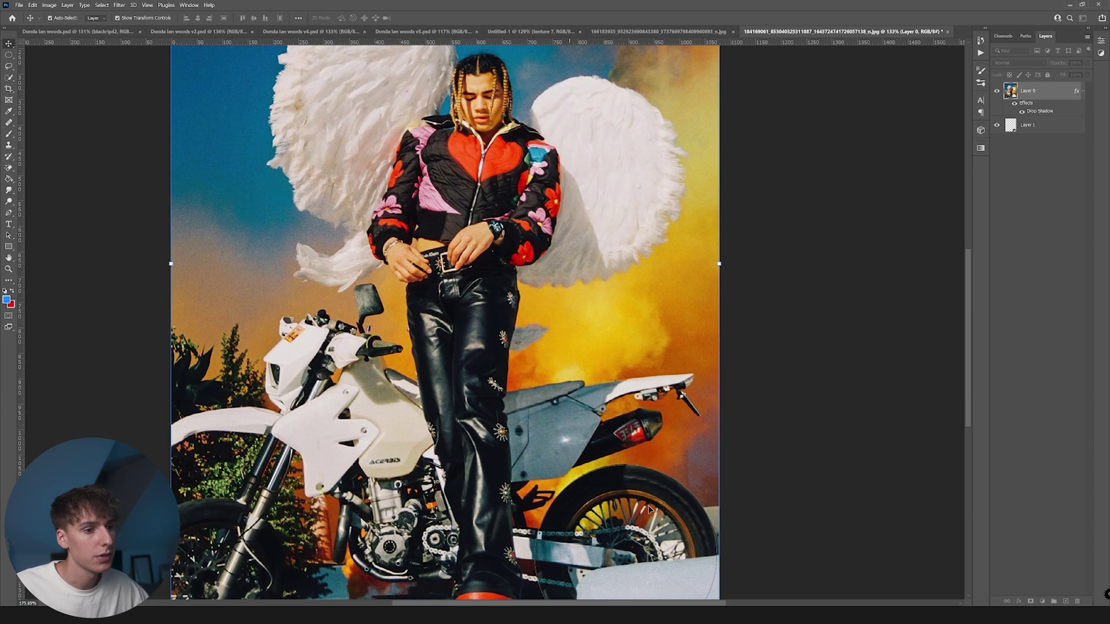
{"action": "scroll", "coordinate": [962, 383], "scroll_direction": "down", "scroll_amount": 3}
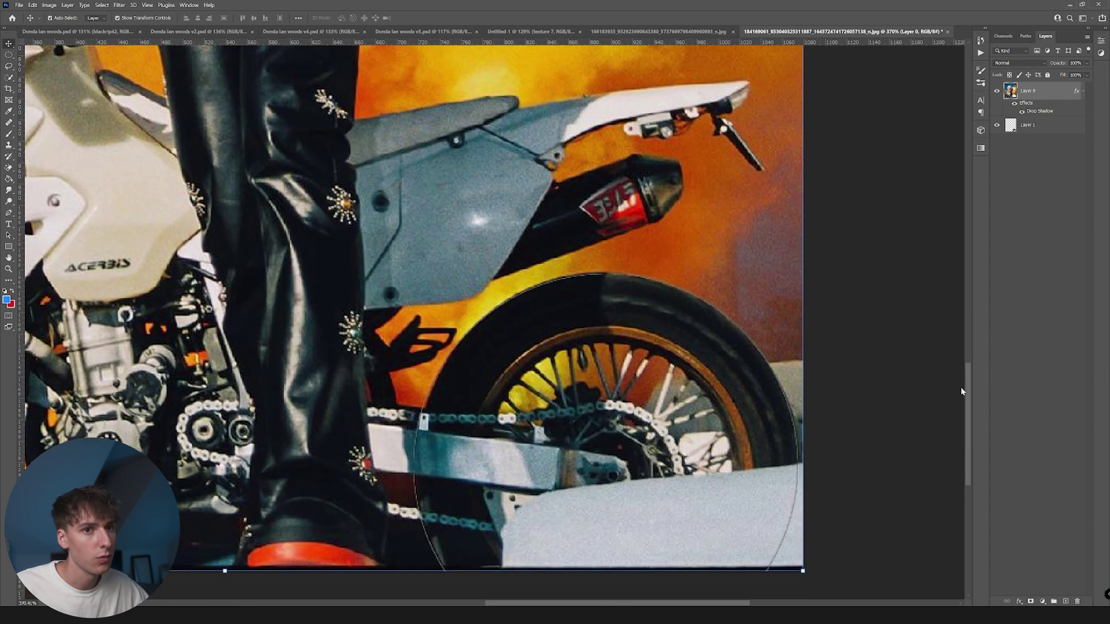
{"action": "double_click", "coordinate": [1041, 111]}
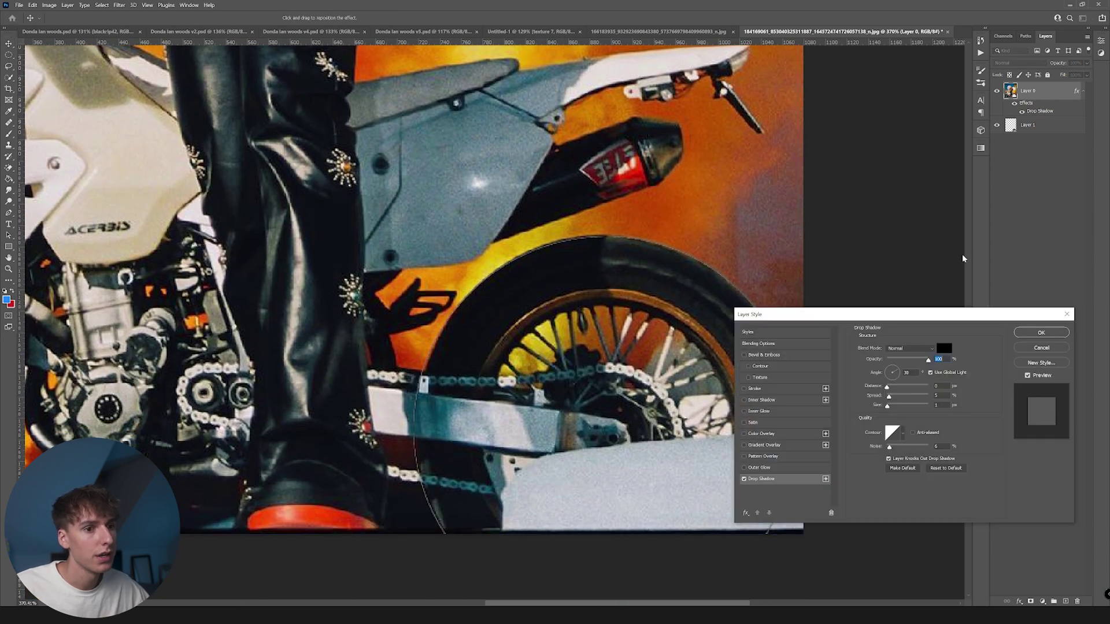
{"action": "left_click_drag", "start_coordinate": [889, 408], "coordinate": [888, 408]}
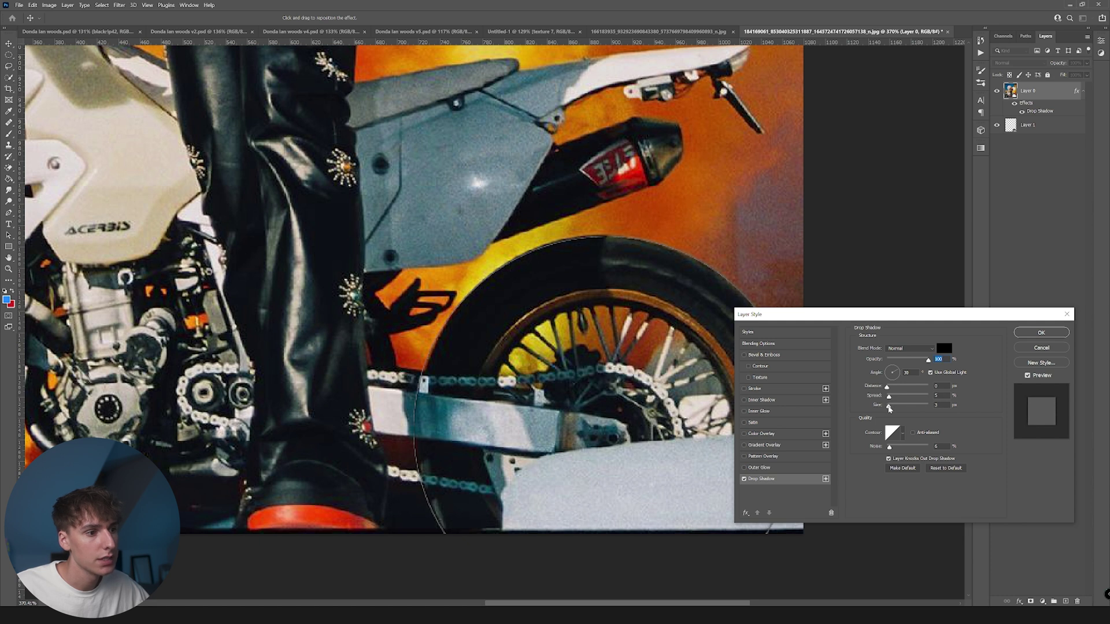
{"action": "left_click_drag", "start_coordinate": [889, 407], "coordinate": [888, 407]}
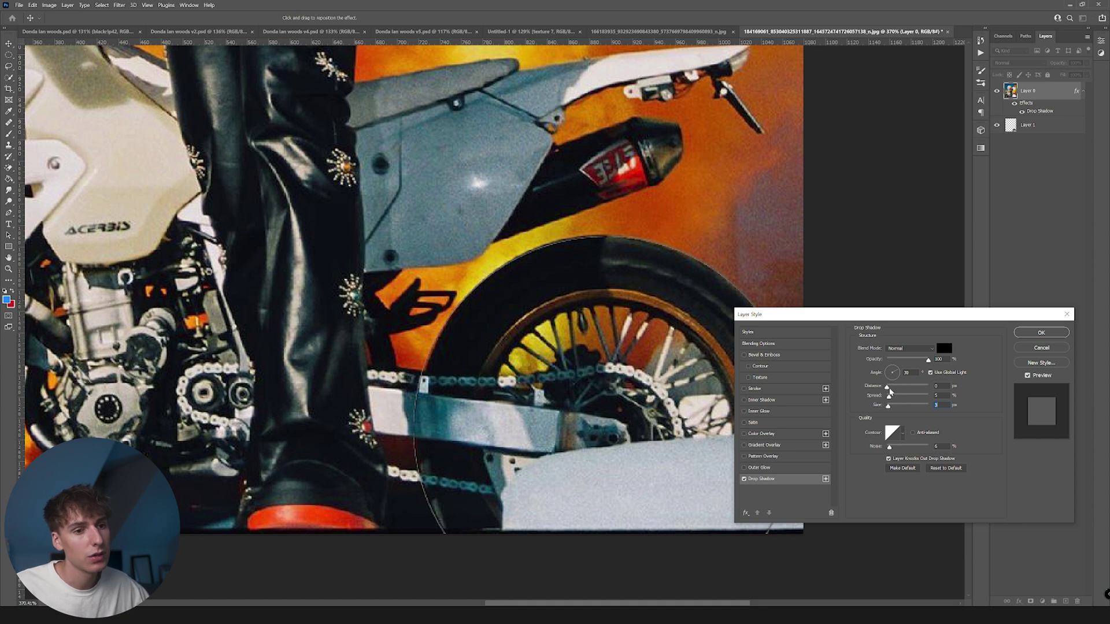
{"action": "left_click_drag", "start_coordinate": [887, 389], "coordinate": [889, 396]}
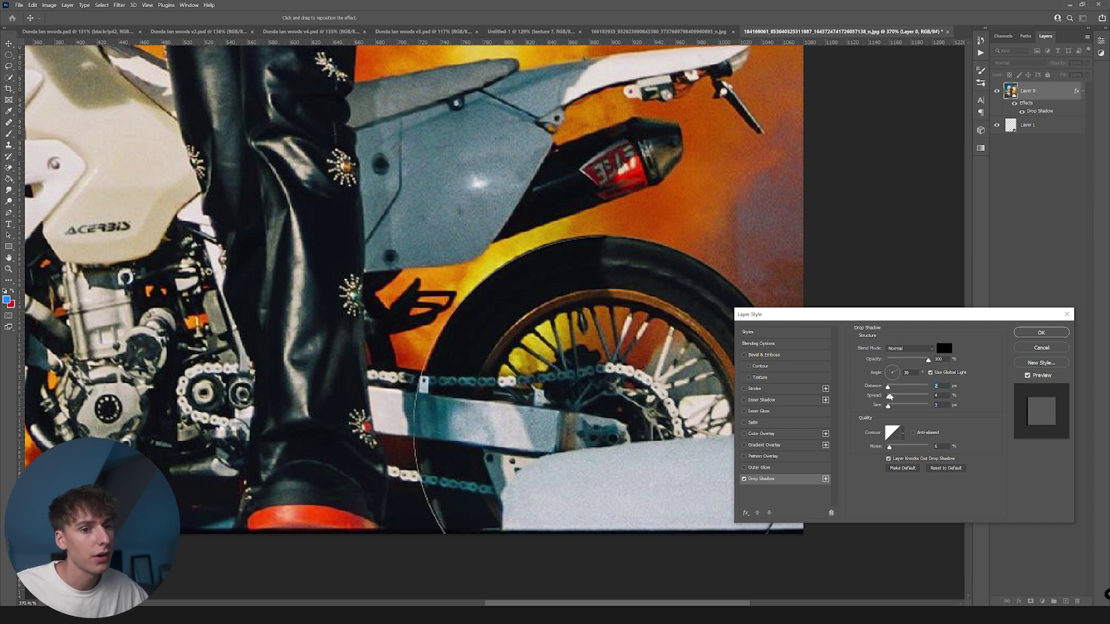
{"action": "left_click_drag", "start_coordinate": [890, 406], "coordinate": [891, 408]}
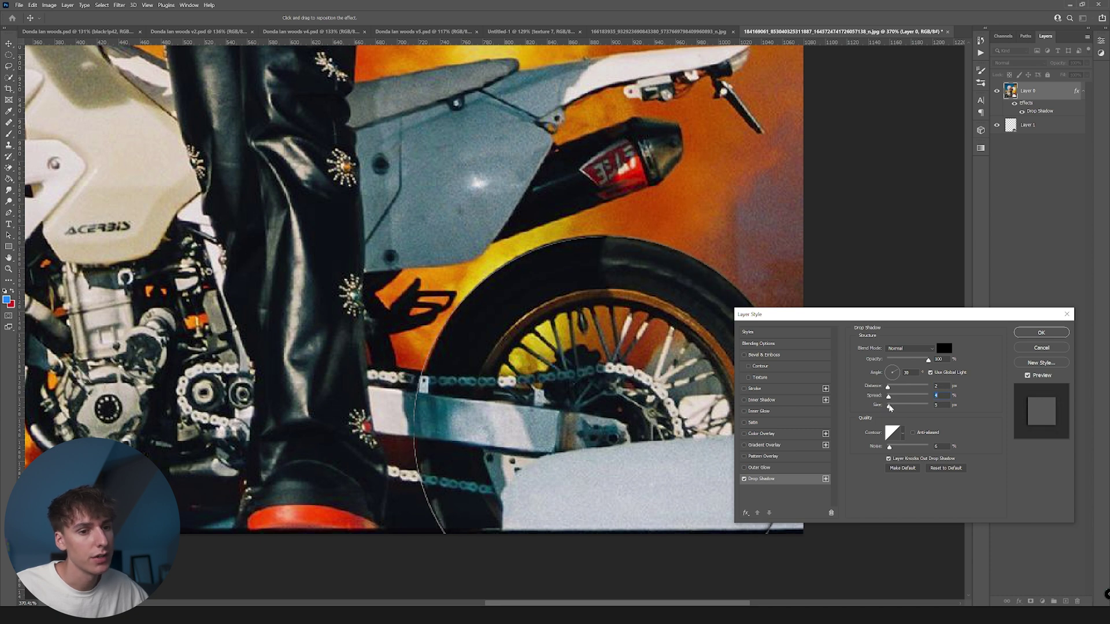
Set the drop shadow's noise to 0% and apply the layer style.
{"action": "left_click_drag", "start_coordinate": [807, 314], "coordinate": [874, 231]}
{"action": "mouse_move", "coordinate": [955, 367]}
{"action": "left_mouse_down"}
{"action": "mouse_move", "coordinate": [985, 368]}
{"action": "mouse_move", "coordinate": [960, 367]}
{"action": "left_mouse_up"}
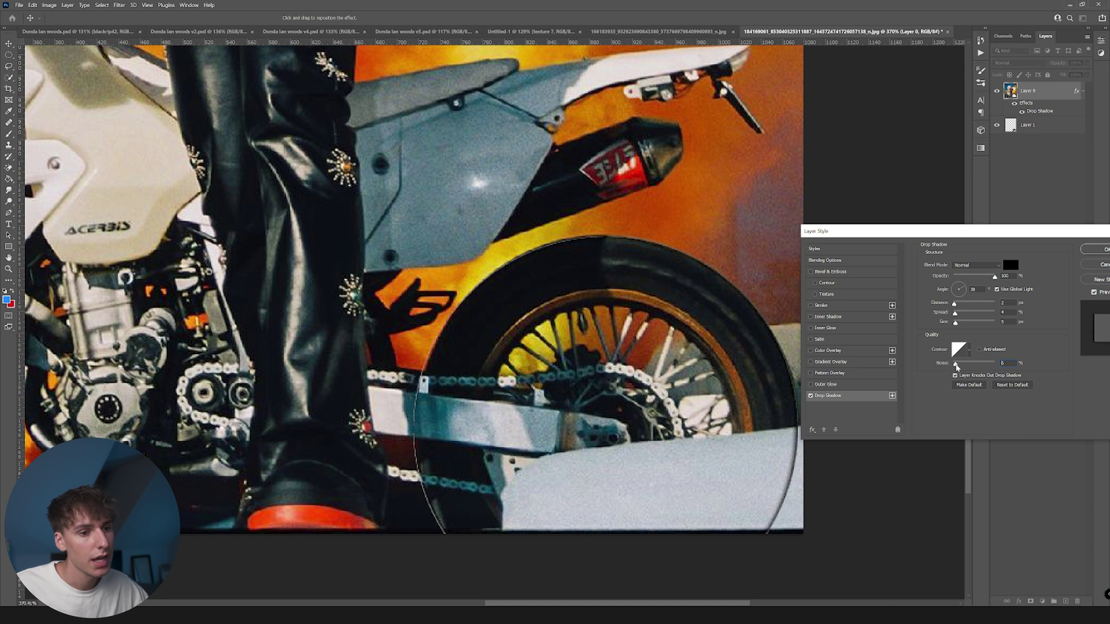
{"action": "left_click_drag", "start_coordinate": [955, 367], "coordinate": [952, 367]}
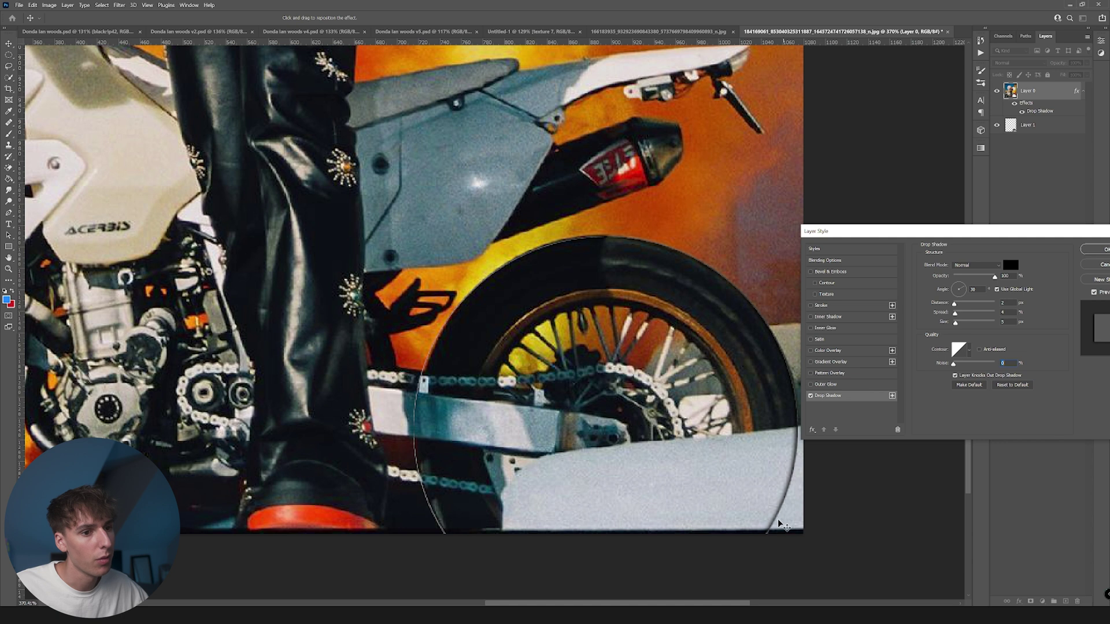
{"action": "left_click", "coordinate": [1095, 249]}
{"action": "scroll", "coordinate": [920, 283], "scroll_direction": "down", "scroll_amount": 5}
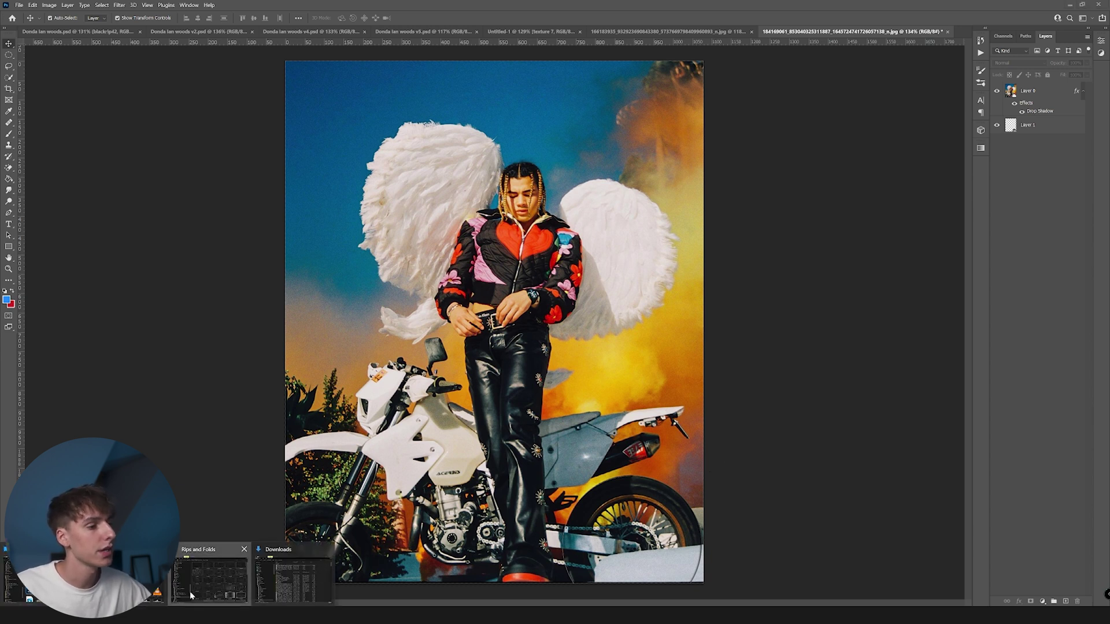
Switch to File Explorer and browse the fold textures in the Rips and Folds folder of ULTIMATE TEXTURE BUNDLE V2 4k.
{"action": "left_click_drag", "start_coordinate": [0, 178], "coordinate": [469, 168]}
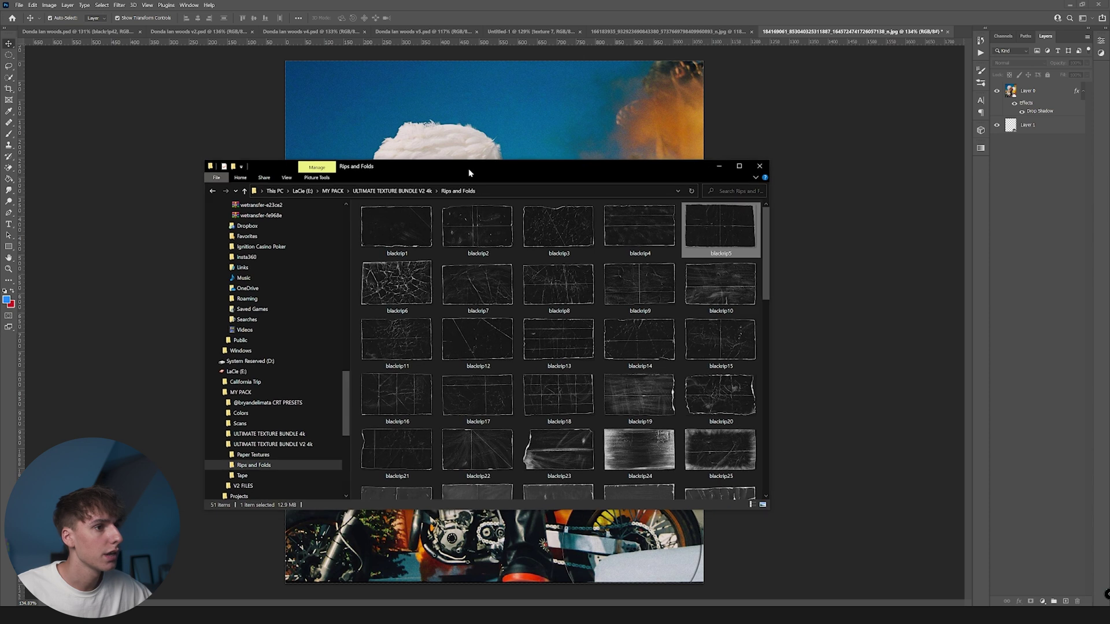
{"action": "left_click", "coordinate": [402, 191]}
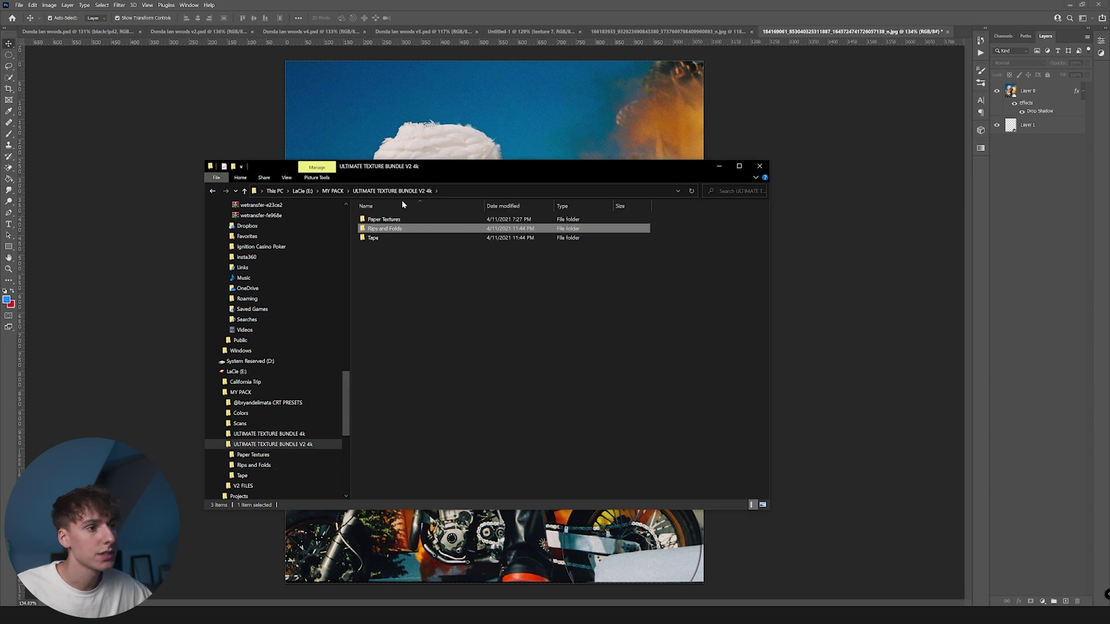
{"action": "double_click", "coordinate": [389, 229]}
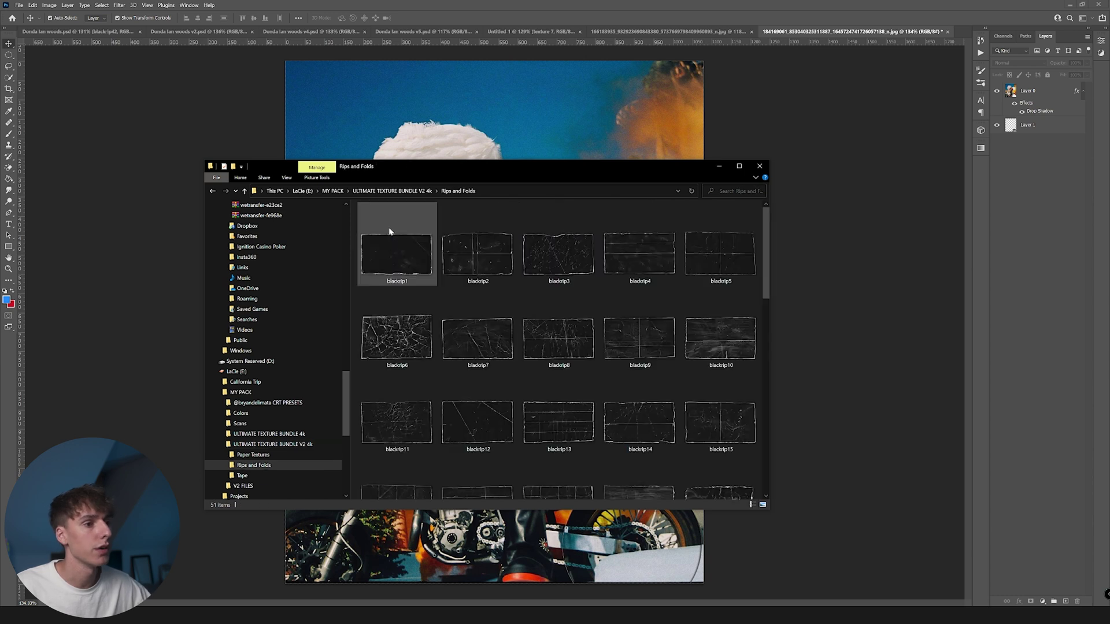
{"action": "scroll", "coordinate": [588, 340], "scroll_direction": "down", "scroll_amount": 3}
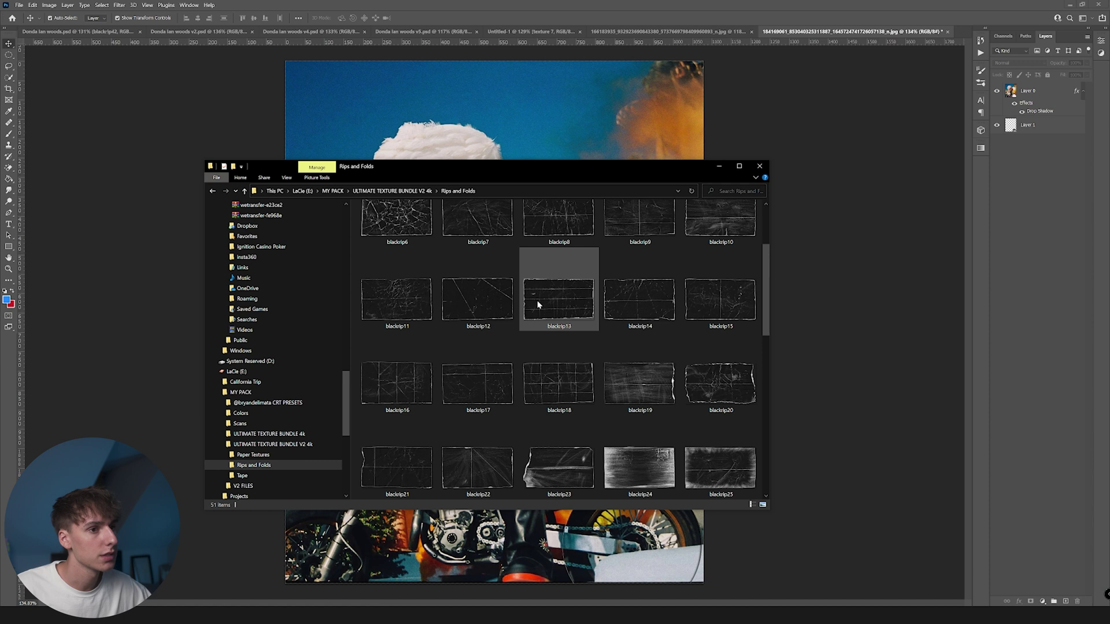
{"action": "scroll", "coordinate": [540, 305], "scroll_direction": "down", "scroll_amount": 8}
{"action": "scroll", "coordinate": [539, 309], "scroll_direction": "up", "scroll_amount": 10}
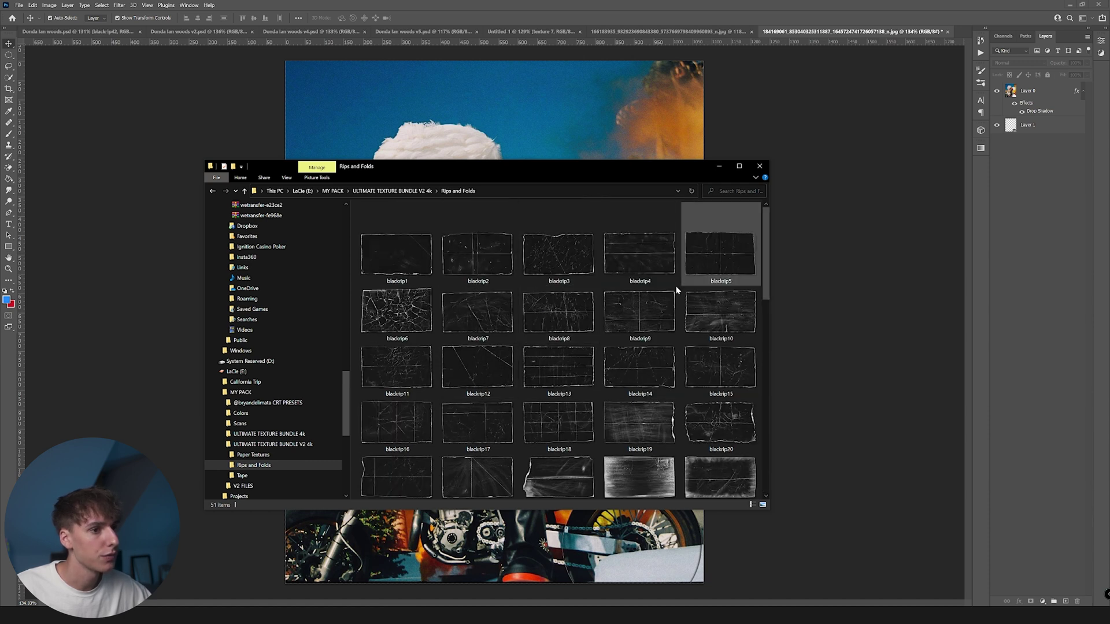
Place the blackrip12 texture in the Photoshop photo document, rotate it to portrait, and fit it over the whole canvas.
{"action": "left_click_drag", "start_coordinate": [494, 382], "coordinate": [439, 104]}
{"action": "left_click_drag", "start_coordinate": [714, 315], "coordinate": [500, 143]}
{"action": "key", "text": "Return"}
{"action": "left_click_drag", "start_coordinate": [618, 322], "coordinate": [723, 315]}
Move Layer 0 above the blackrip12 texture layer and set Layer 0's blend mode to Screen.
{"action": "left_click_drag", "start_coordinate": [1030, 109], "coordinate": [1027, 86]}
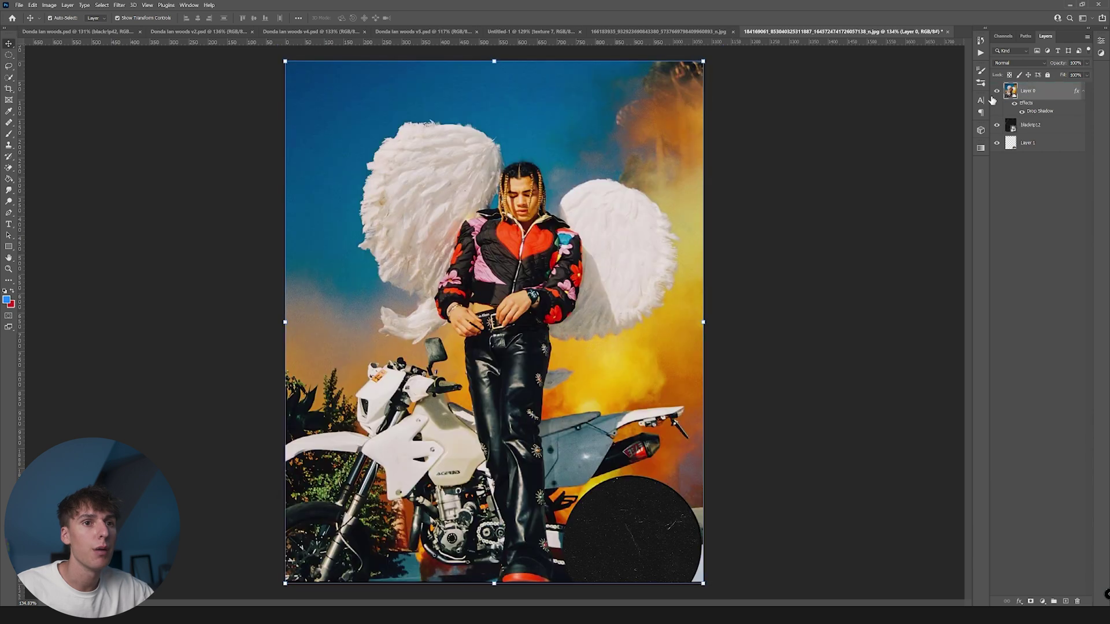
{"action": "left_click", "coordinate": [1017, 63]}
{"action": "left_click", "coordinate": [1009, 131]}
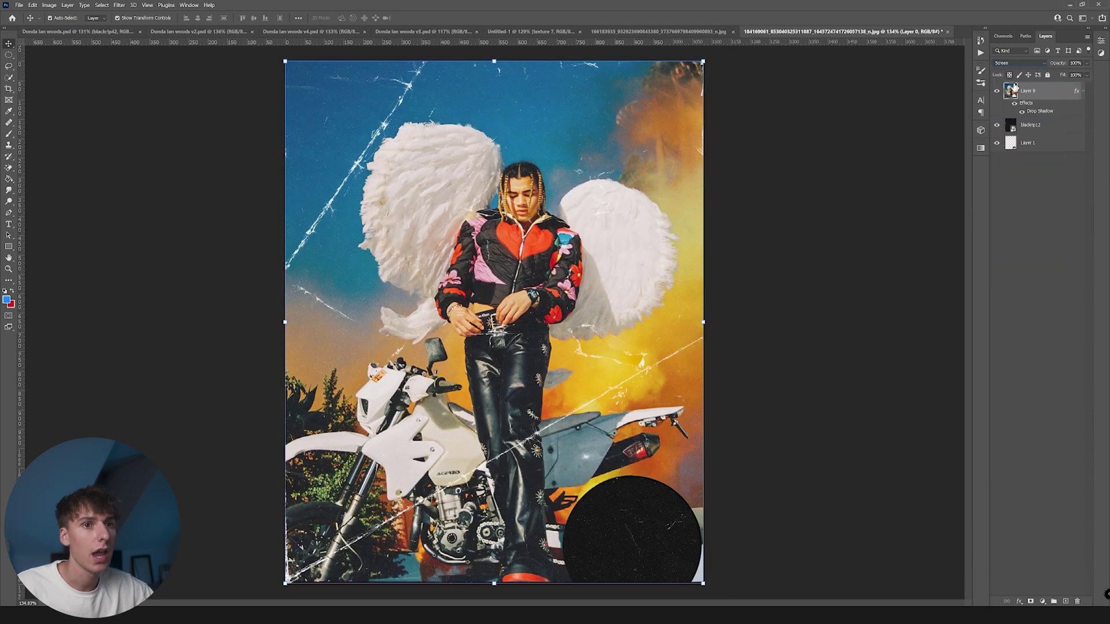
Clip Layer 0 to the blackrip12 layer with a clipping mask and clear the layer selection.
{"action": "right_click", "coordinate": [1040, 91]}
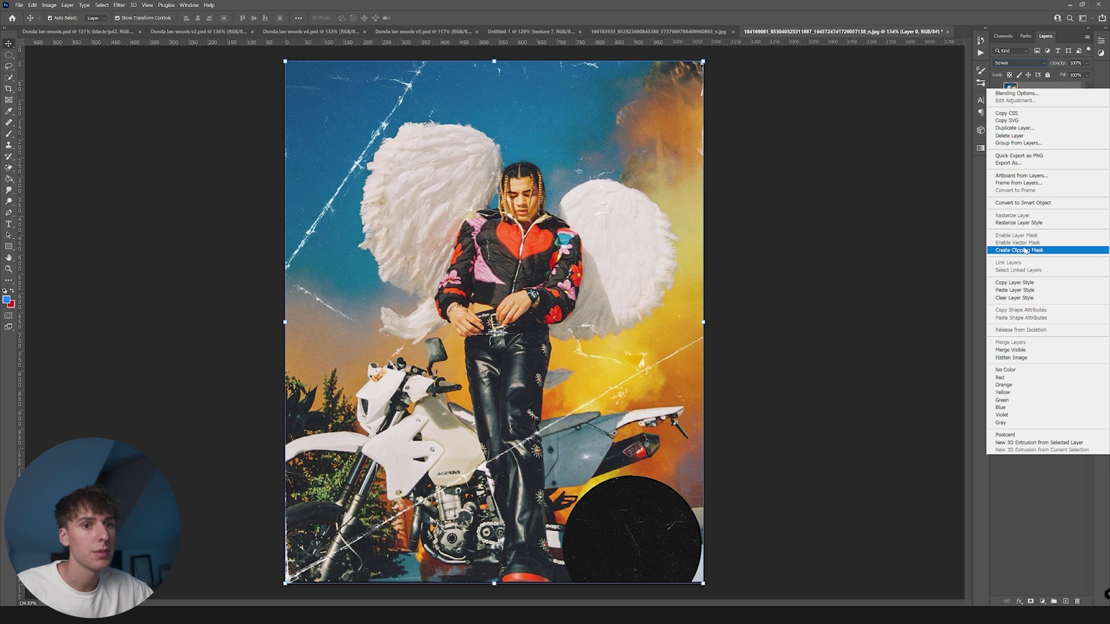
{"action": "left_click", "coordinate": [1023, 251]}
{"action": "left_click", "coordinate": [793, 364]}
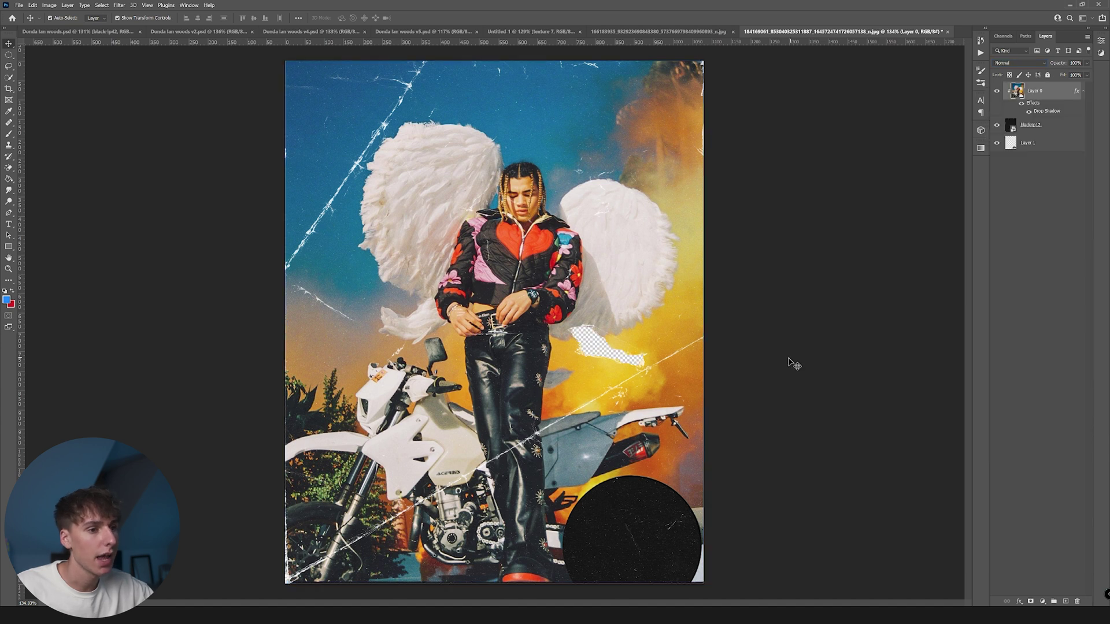
Load Layer 1's circle outline as a selection and try to delete that area from the blackrip12 layer.
{"action": "scroll", "coordinate": [586, 346], "scroll_direction": "up", "scroll_amount": 5}
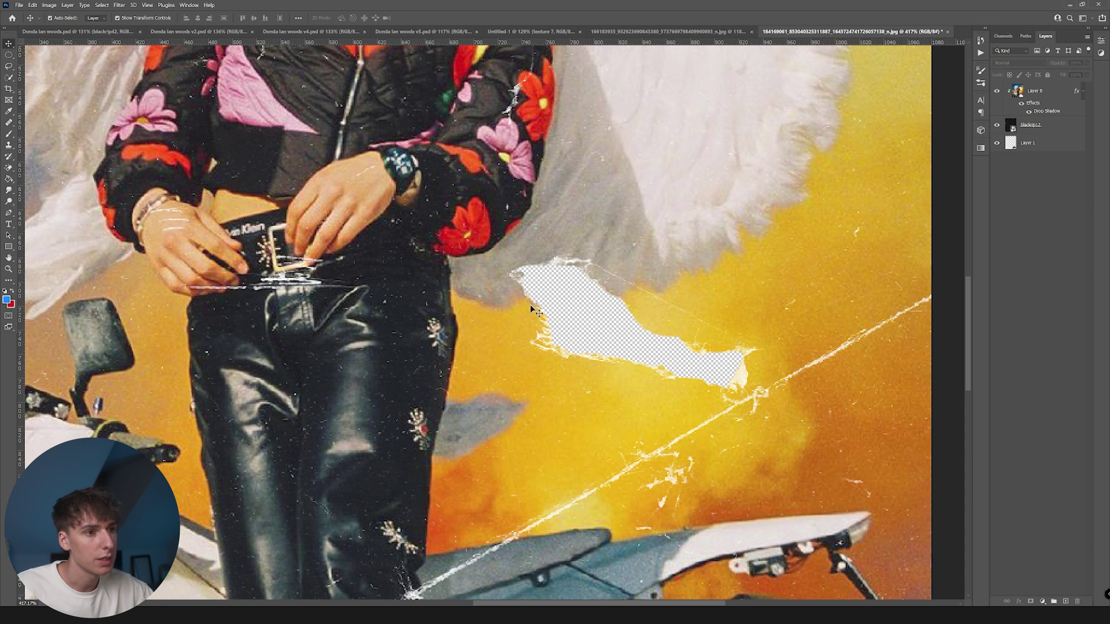
{"action": "scroll", "coordinate": [602, 317], "scroll_direction": "down", "scroll_amount": 6}
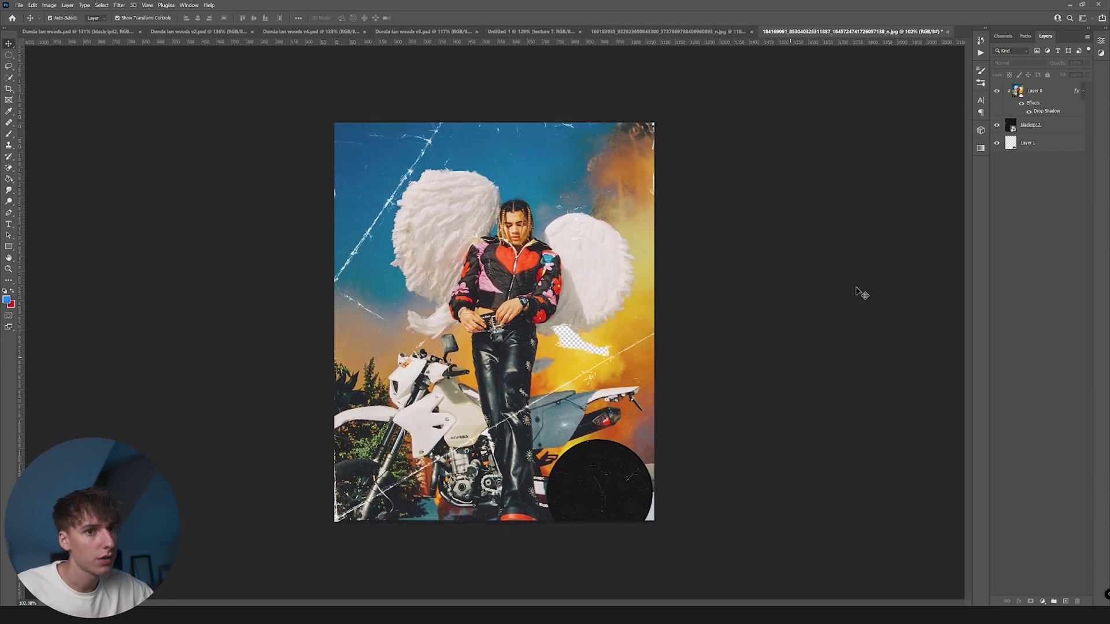
{"action": "scroll", "coordinate": [601, 539], "scroll_direction": "up", "scroll_amount": 1}
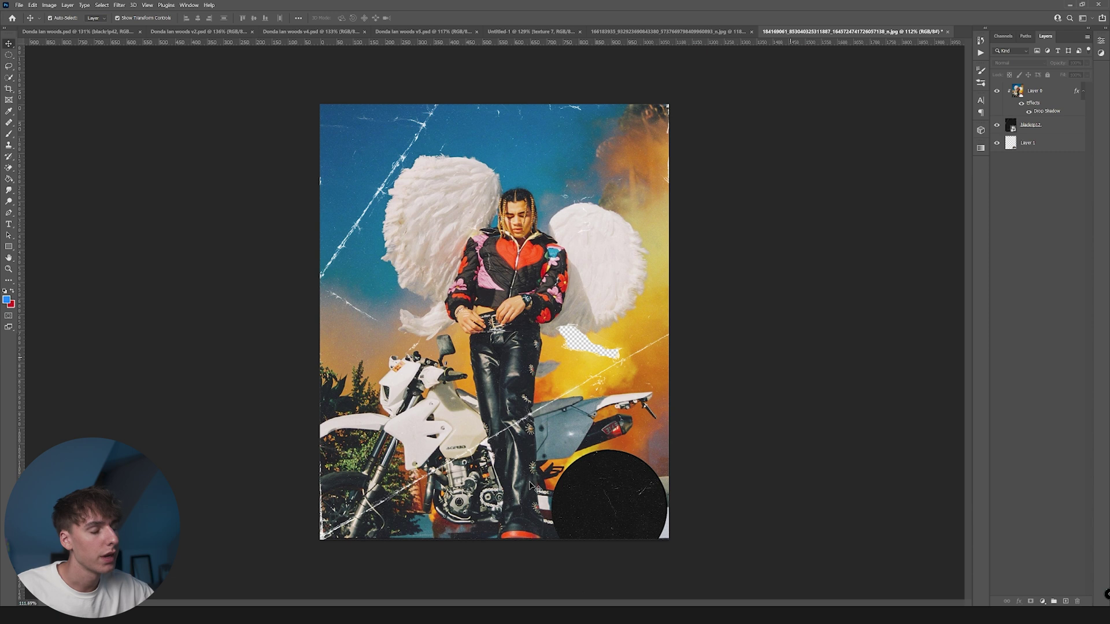
{"action": "scroll", "coordinate": [601, 539], "scroll_direction": "up", "scroll_amount": 2}
{"action": "scroll", "coordinate": [723, 410], "scroll_direction": "down", "scroll_amount": 1}
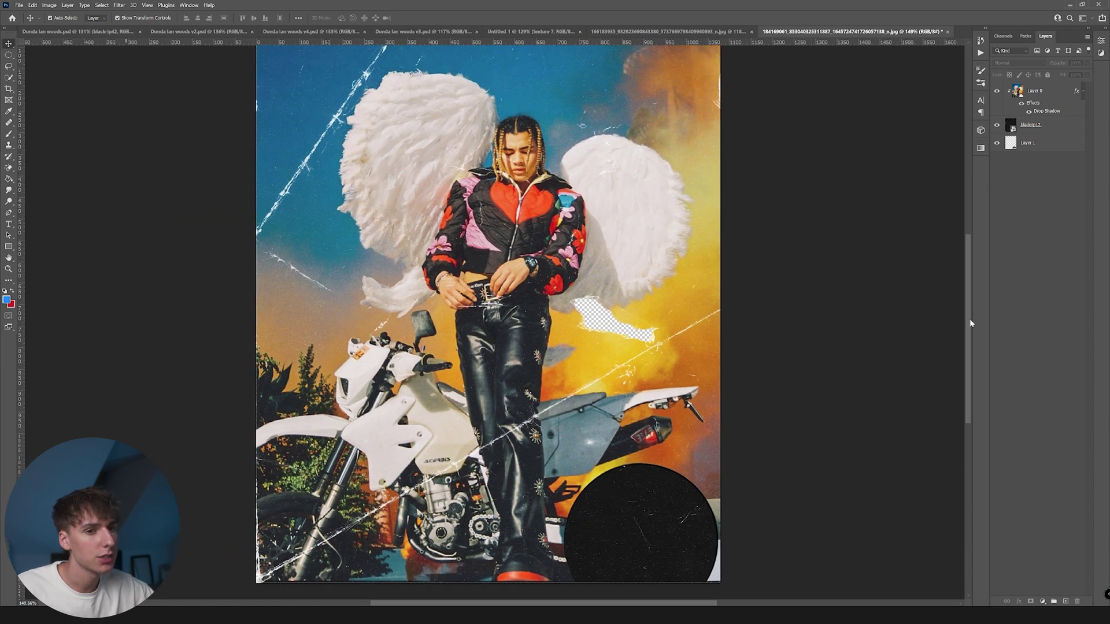
{"action": "left_click_drag", "start_coordinate": [968, 321], "coordinate": [967, 350]}
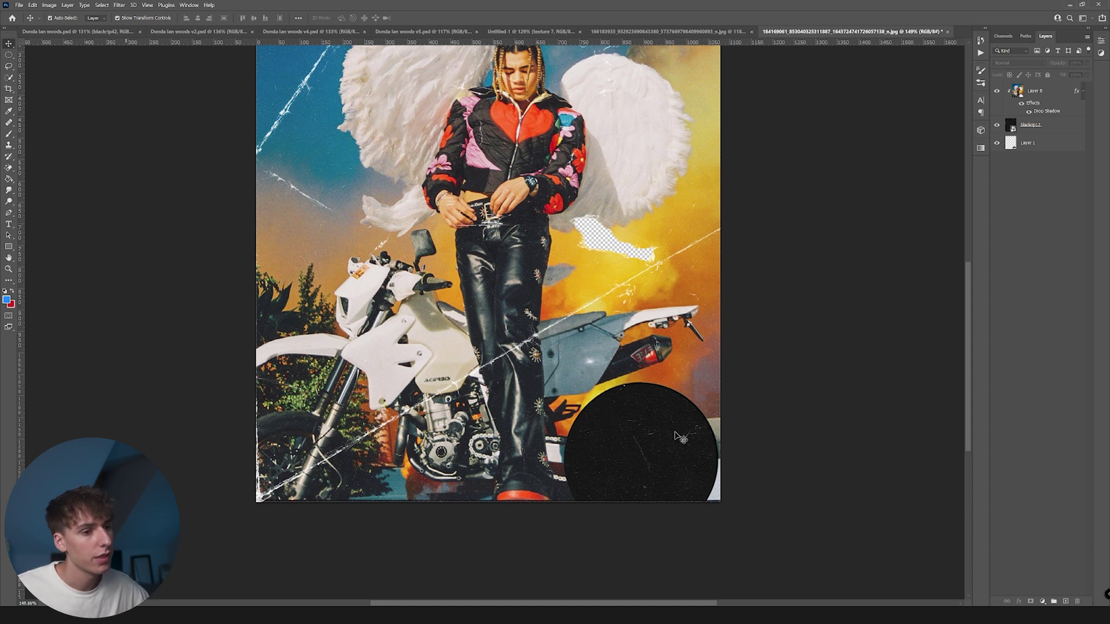
{"action": "left_click", "coordinate": [1011, 145], "text": "ctrl"}
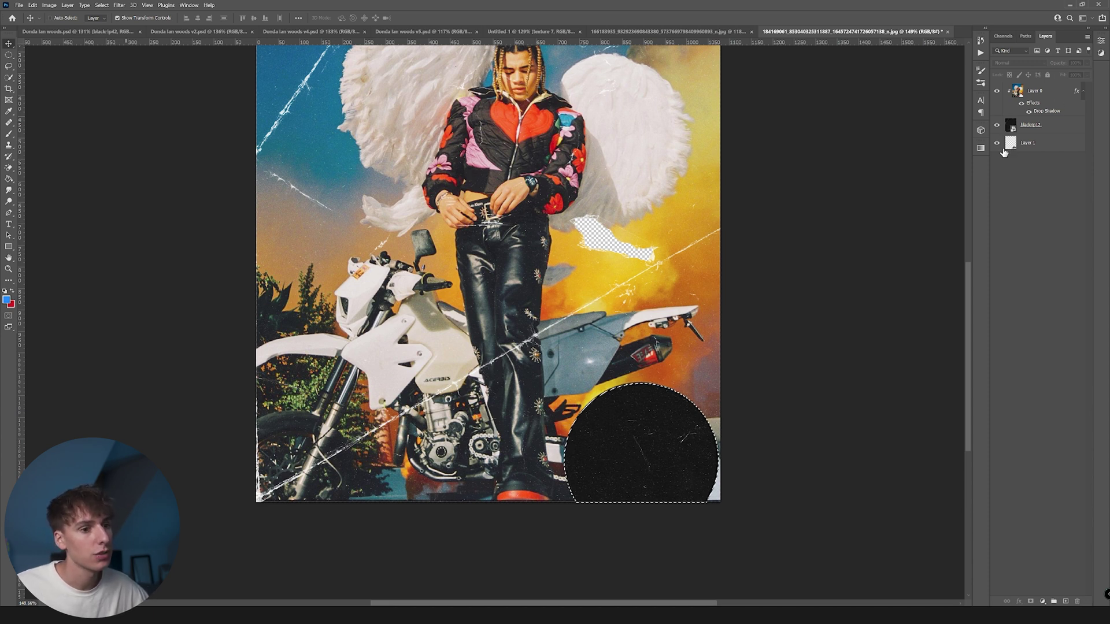
{"action": "left_click", "coordinate": [1051, 128]}
{"action": "key", "text": "Delete"}
{"action": "key", "text": "Return"}
Rasterize the blackrip12 layer, delete the selected circle from it, deselect, and inspect the wheel cutout.
{"action": "right_click", "coordinate": [1041, 126]}
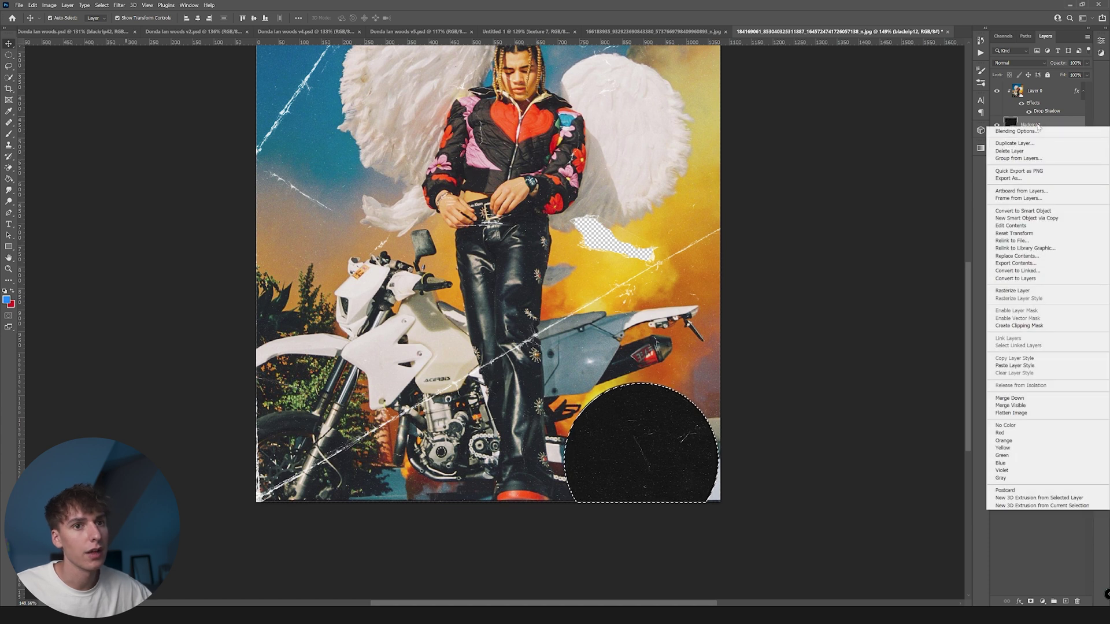
{"action": "left_click", "coordinate": [1021, 291]}
{"action": "key", "text": "Delete"}
{"action": "key", "text": "ctrl+d"}
{"action": "scroll", "coordinate": [761, 401], "scroll_direction": "down", "scroll_amount": 2}
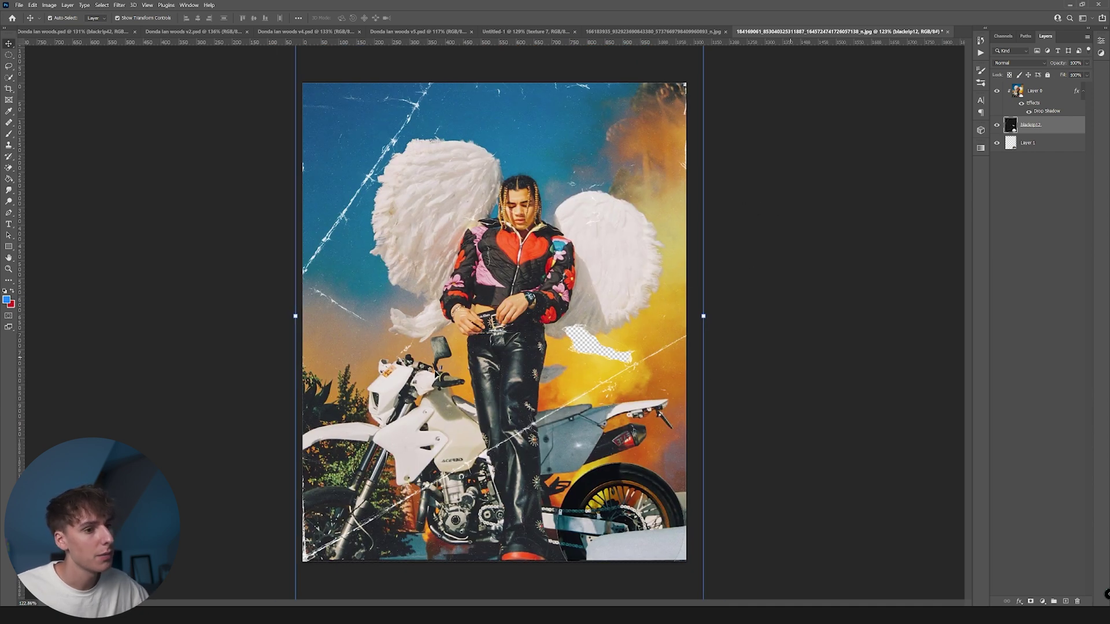
{"action": "scroll", "coordinate": [651, 552], "scroll_direction": "up", "scroll_amount": 5}
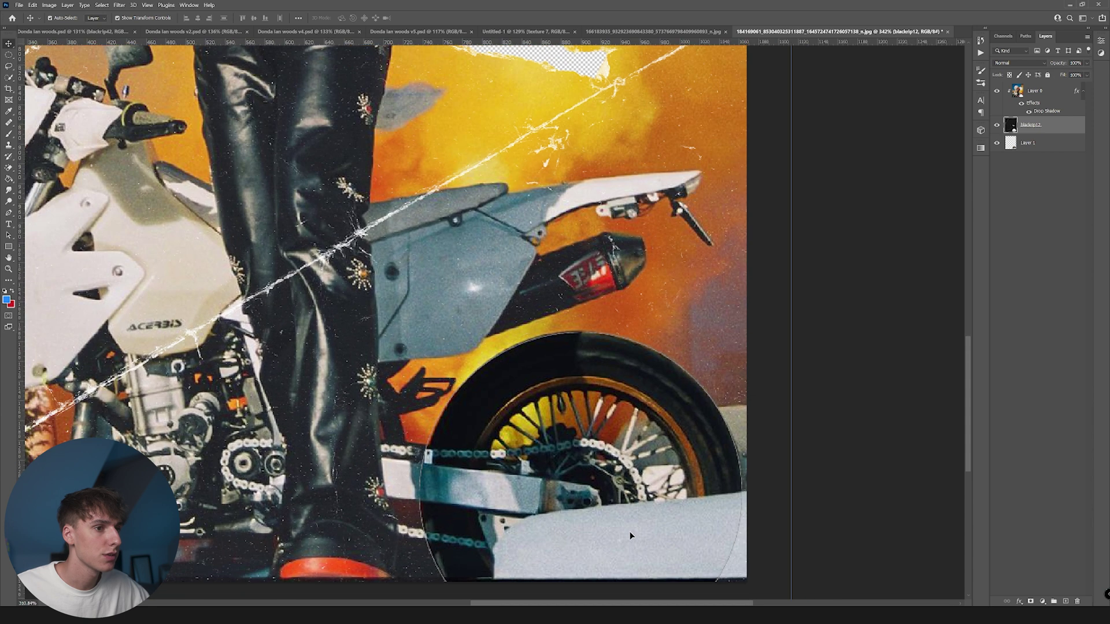
{"action": "scroll", "coordinate": [629, 532], "scroll_direction": "down", "scroll_amount": 5}
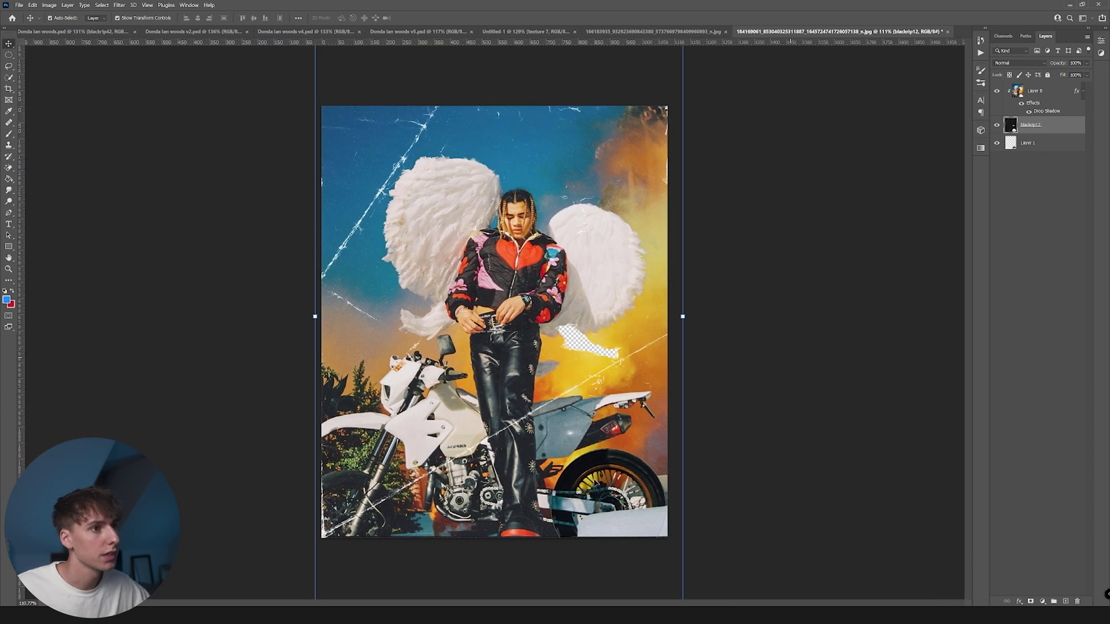
Start a Photo Filter adjustment on Layer 1, the wheel circle, with the Deep Yellow filter.
{"action": "left_click", "coordinate": [1043, 144]}
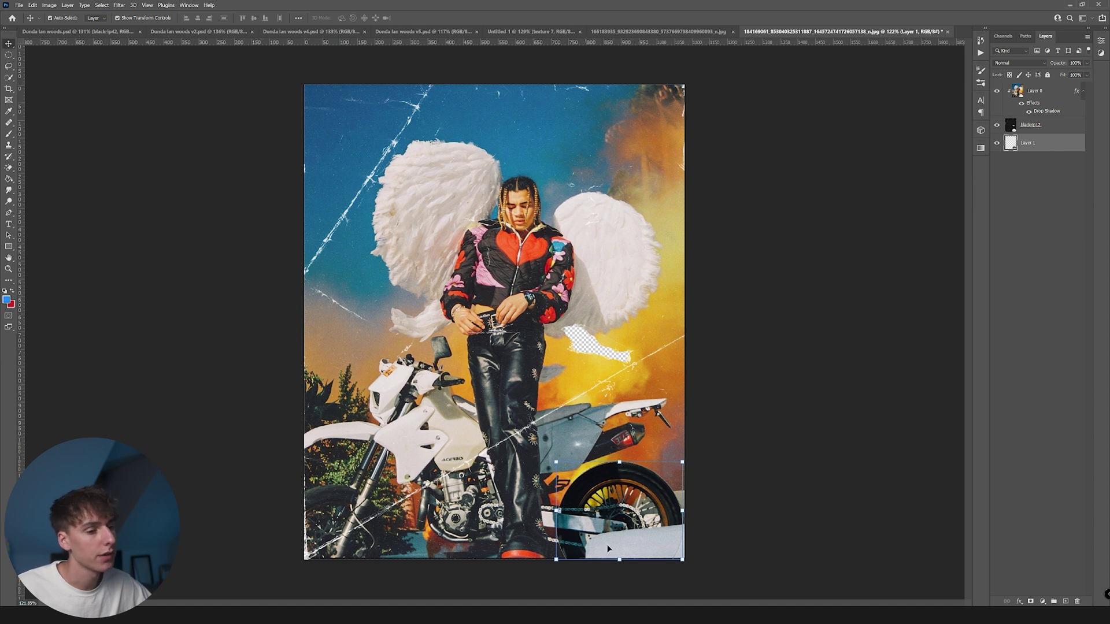
{"action": "scroll", "coordinate": [594, 543], "scroll_direction": "up", "scroll_amount": 4}
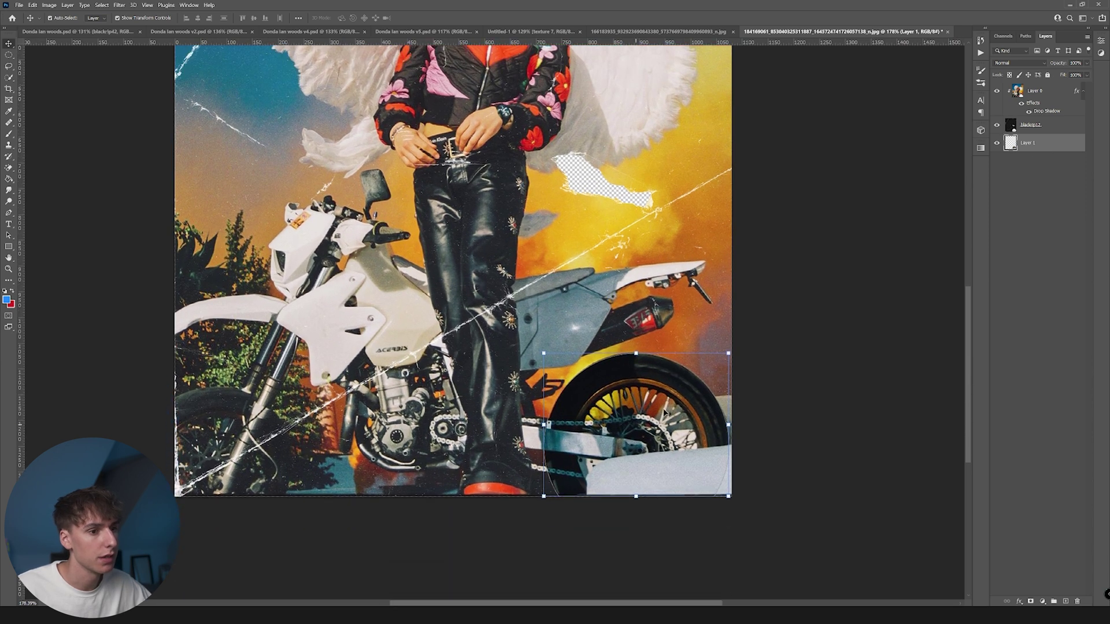
{"action": "left_click", "coordinate": [49, 4]}
{"action": "mouse_move", "coordinate": [87, 25]}
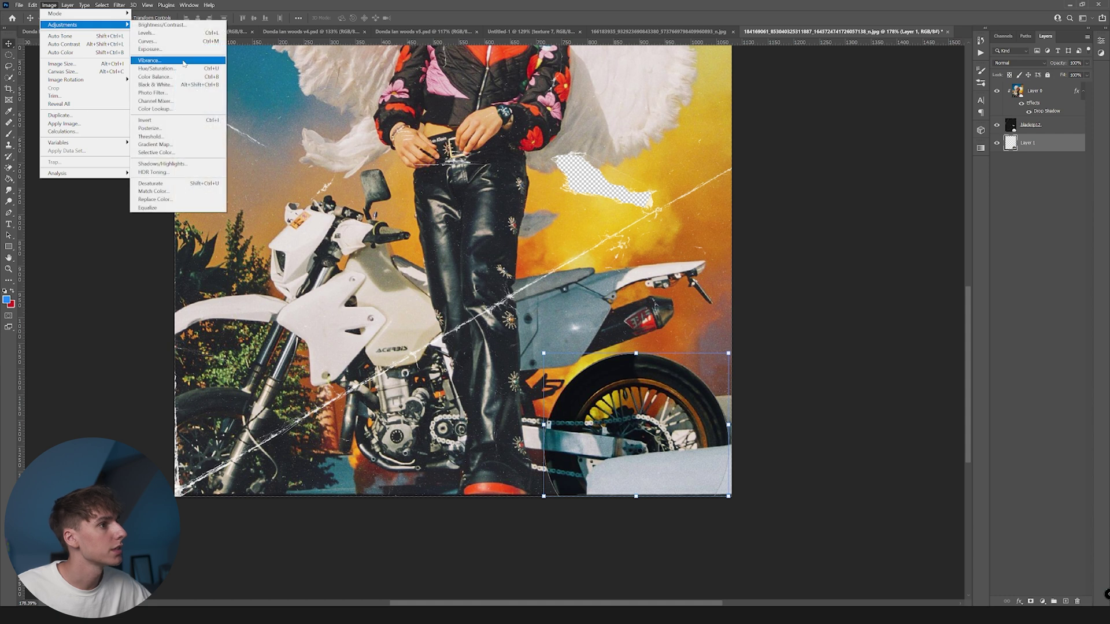
{"action": "left_click", "coordinate": [151, 93]}
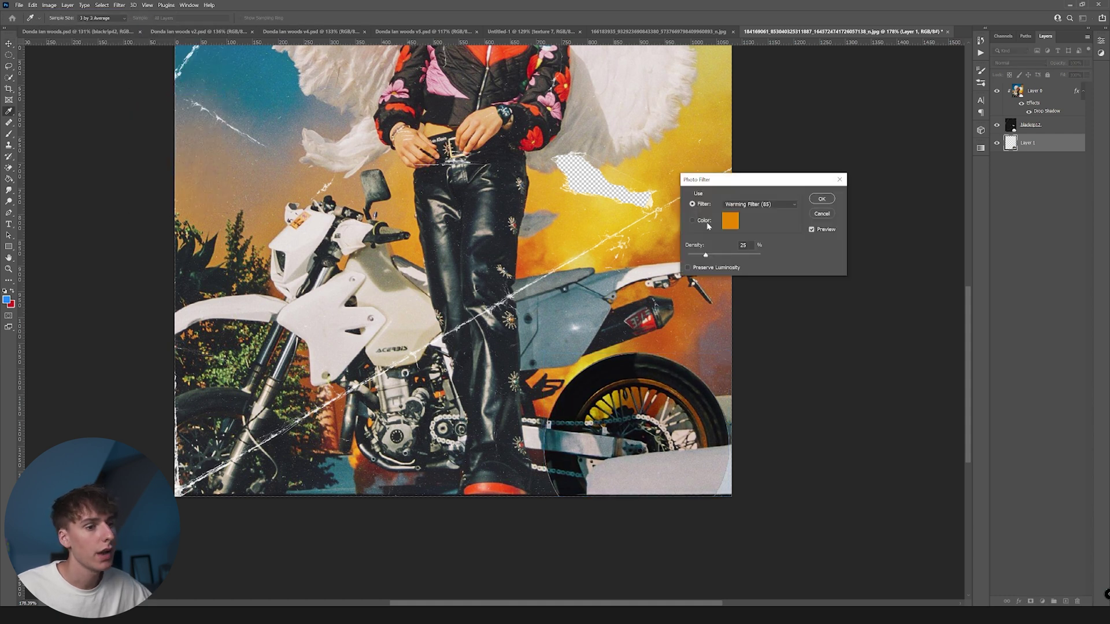
{"action": "left_click", "coordinate": [737, 206]}
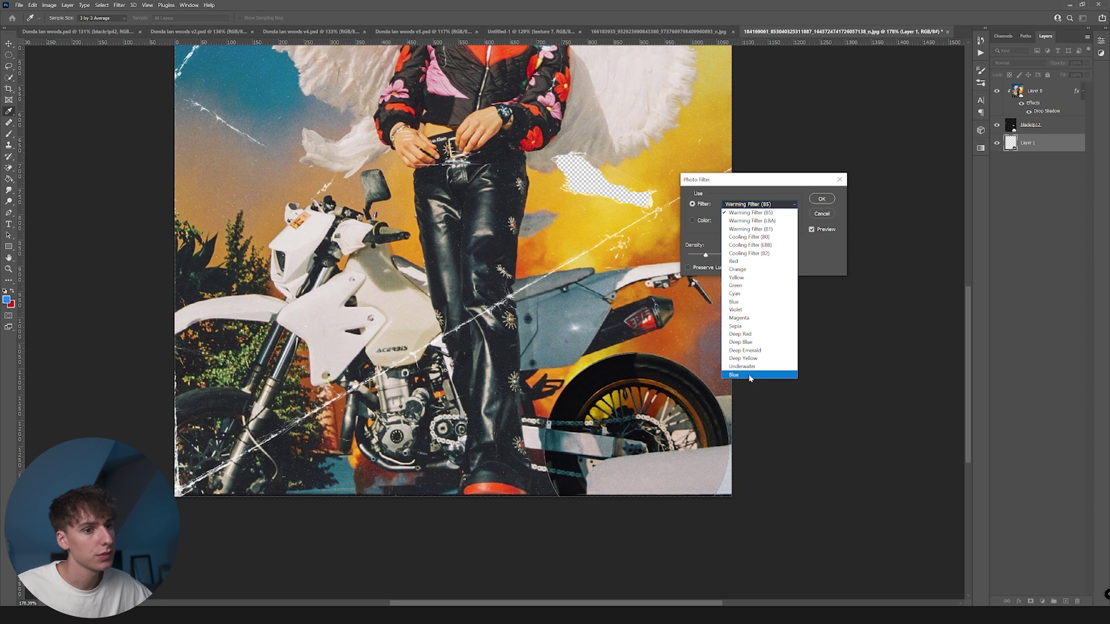
{"action": "left_click", "coordinate": [746, 358]}
Switch the Photo Filter to a custom pure red color and raise its density to 100%.
{"action": "left_click", "coordinate": [704, 220]}
{"action": "left_click", "coordinate": [730, 220]}
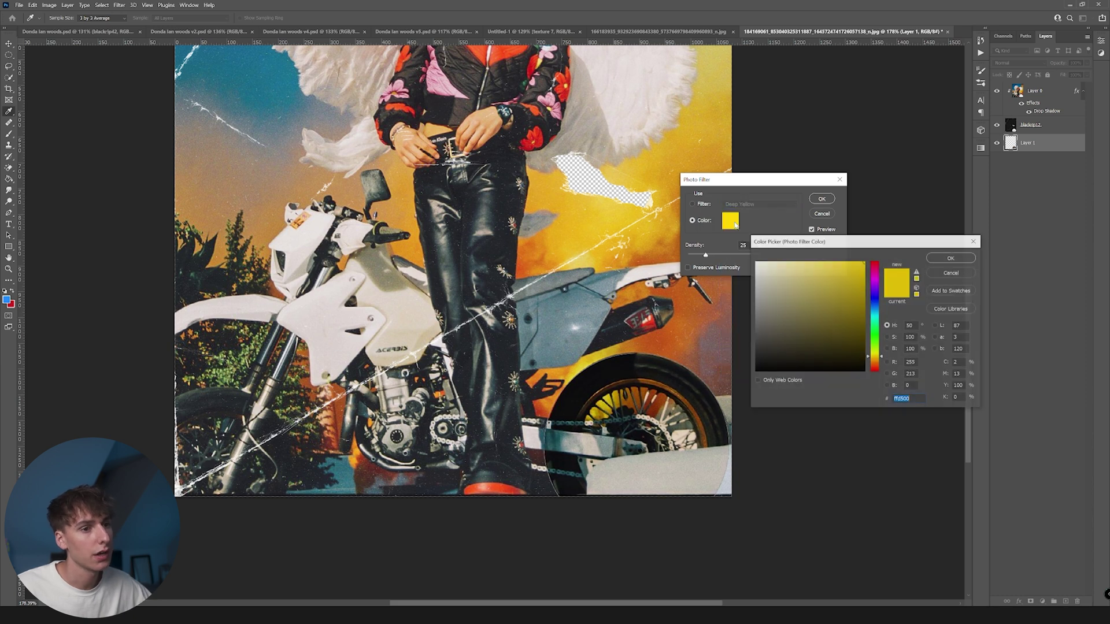
{"action": "left_click_drag", "start_coordinate": [874, 302], "coordinate": [883, 250]}
{"action": "left_click", "coordinate": [950, 258]}
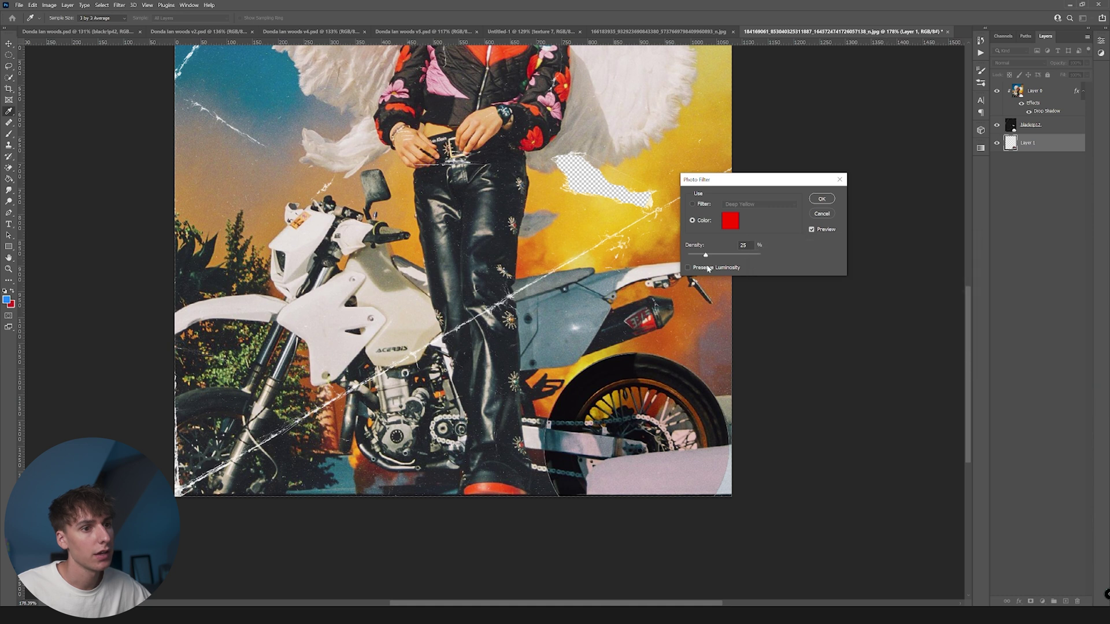
{"action": "left_click_drag", "start_coordinate": [706, 256], "coordinate": [761, 256]}
{"action": "left_click", "coordinate": [819, 231]}
{"action": "left_click", "coordinate": [823, 232]}
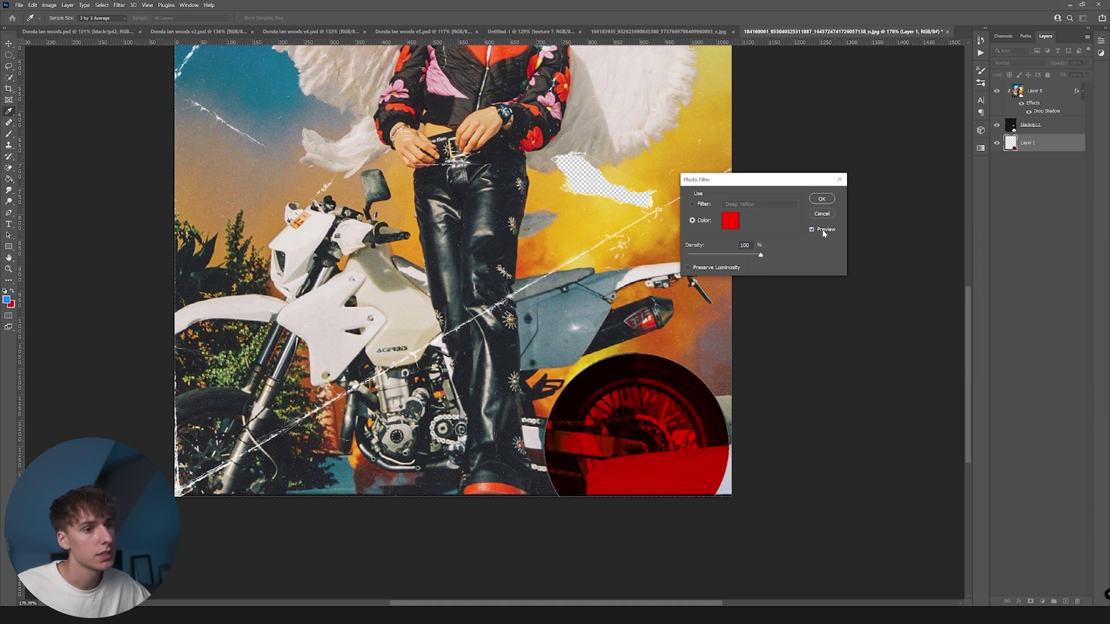
Turn on Preserve Luminosity for the filter and compare lower densities, ending at 100%.
{"action": "left_click", "coordinate": [689, 268]}
{"action": "left_click_drag", "start_coordinate": [760, 256], "coordinate": [711, 256]}
{"action": "left_click_drag", "start_coordinate": [820, 255], "coordinate": [819, 254]}
{"action": "left_click", "coordinate": [709, 267]}
Change the filter color from red to a golden yellow and apply the Photo Filter to the wheel circle.
{"action": "left_click", "coordinate": [730, 227]}
{"action": "left_click", "coordinate": [875, 296]}
{"action": "left_click_drag", "start_coordinate": [877, 301], "coordinate": [882, 360]}
{"action": "left_click", "coordinate": [943, 259]}
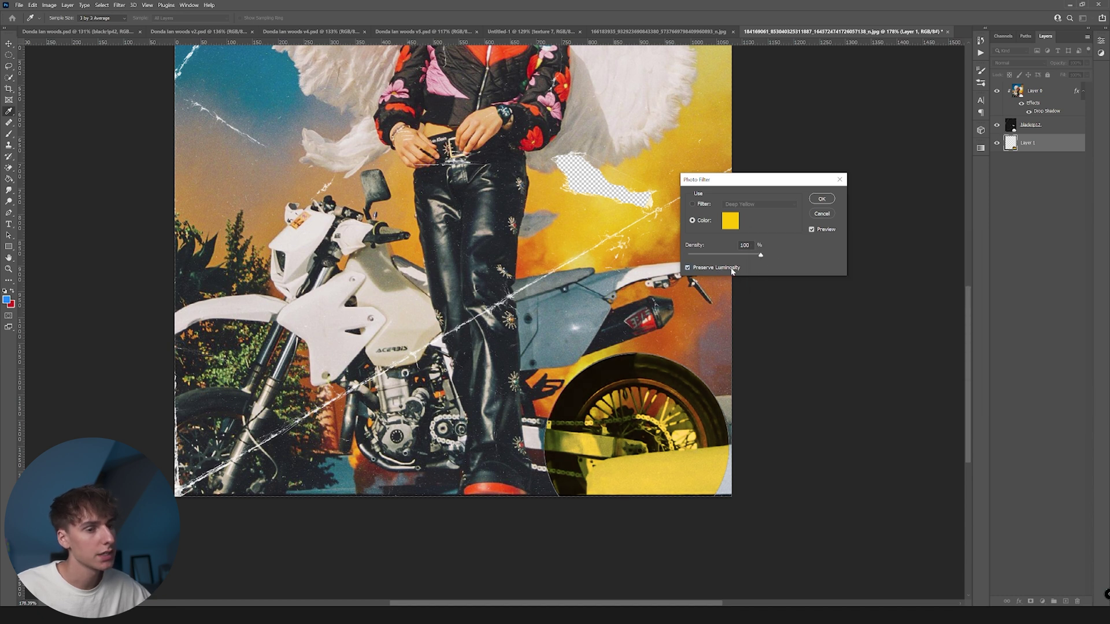
{"action": "scroll", "coordinate": [800, 270], "scroll_direction": "down", "scroll_amount": 4}
{"action": "left_click", "coordinate": [821, 199]}
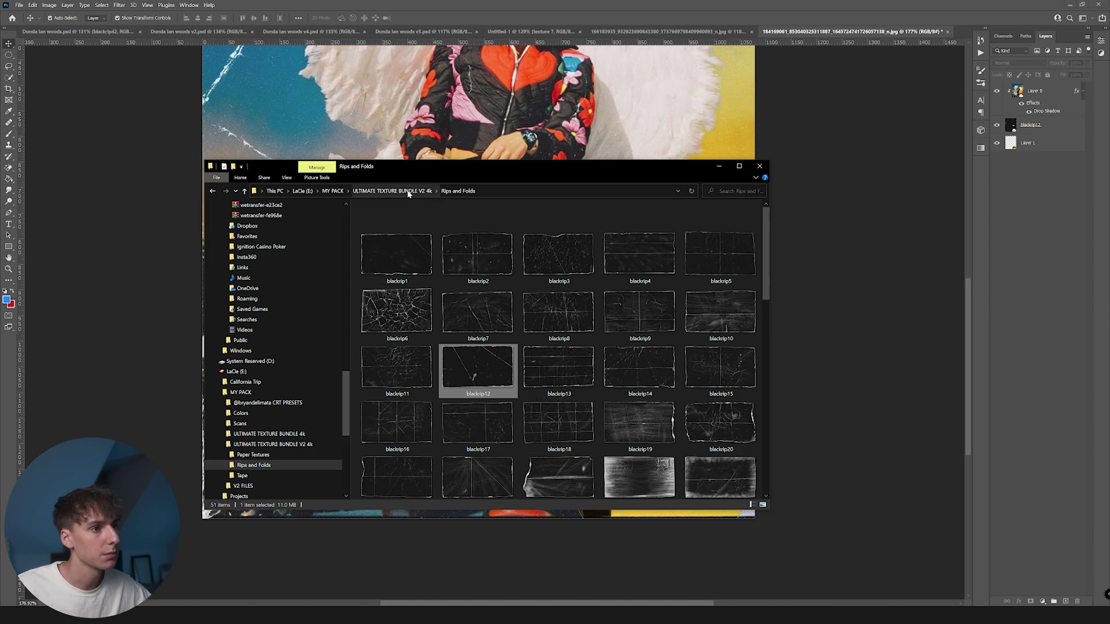
Place texture 13 from the Paper Textures folder of ULTIMATE TEXTURE BUNDLE V2 4k into the collage.
{"action": "left_click", "coordinate": [408, 192]}
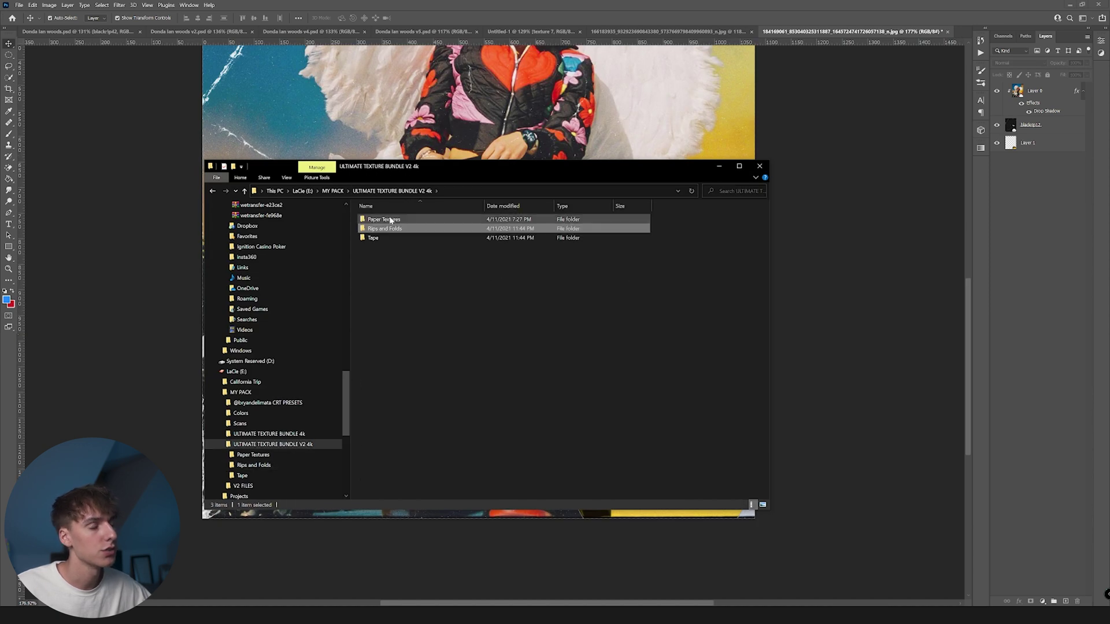
{"action": "left_click_drag", "start_coordinate": [558, 171], "coordinate": [343, 120]}
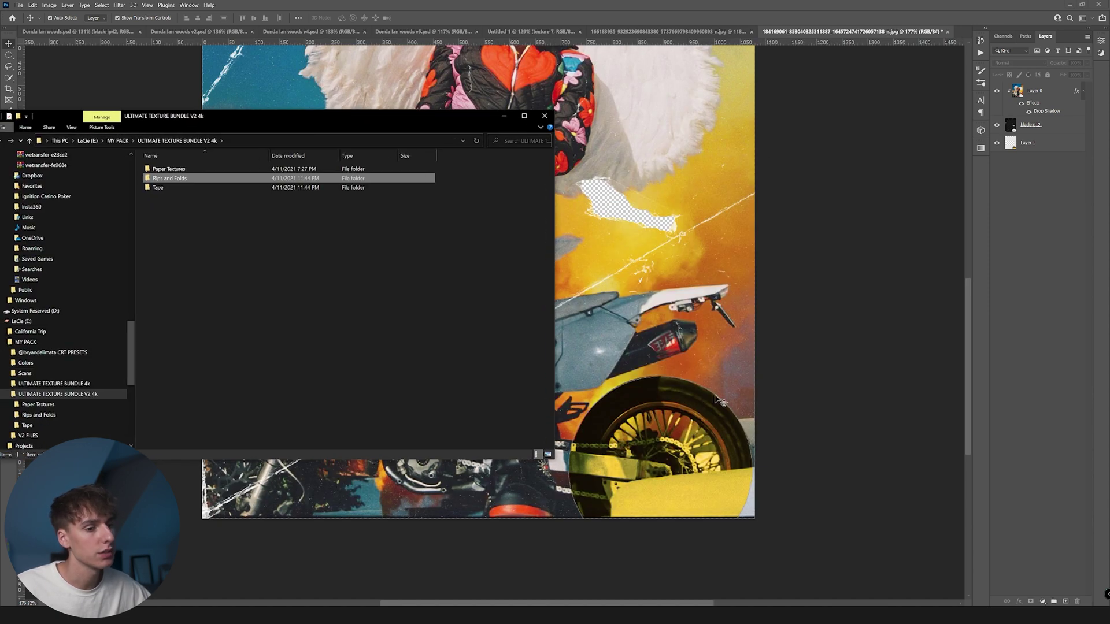
{"action": "double_click", "coordinate": [152, 168]}
{"action": "scroll", "coordinate": [440, 347], "scroll_direction": "down", "scroll_amount": 1}
{"action": "scroll", "coordinate": [472, 345], "scroll_direction": "up", "scroll_amount": 1}
{"action": "left_click_drag", "start_coordinate": [344, 220], "coordinate": [762, 555]}
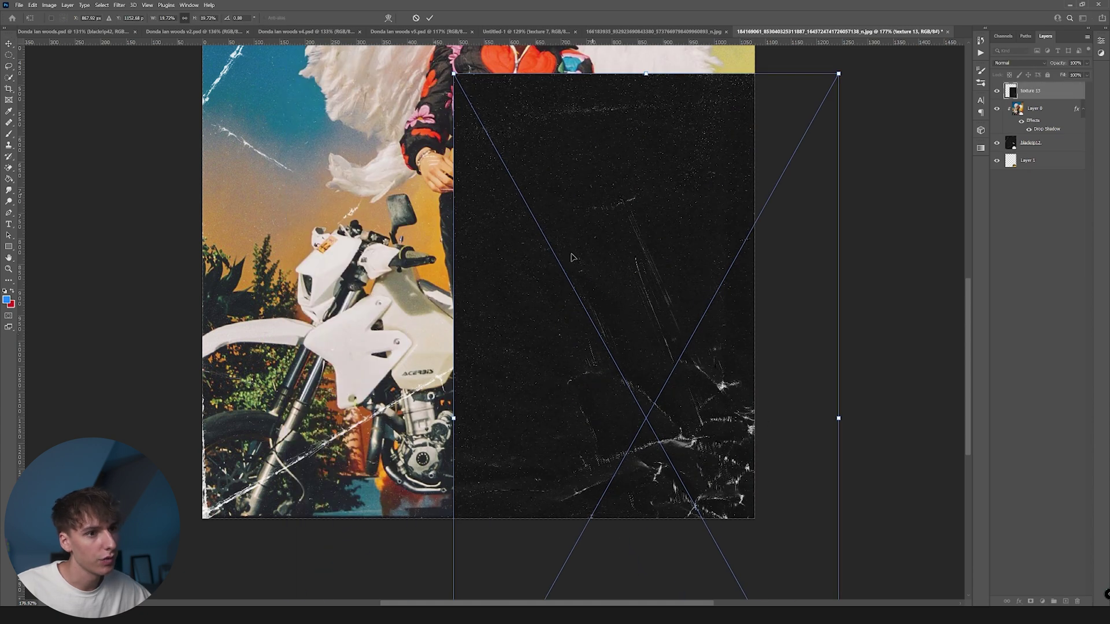
{"action": "key", "text": "Return"}
Move texture 13 directly above Layer 1, clip it to that layer, and reposition its creases over the wheel circle.
{"action": "left_click_drag", "start_coordinate": [1032, 92], "coordinate": [1022, 153]}
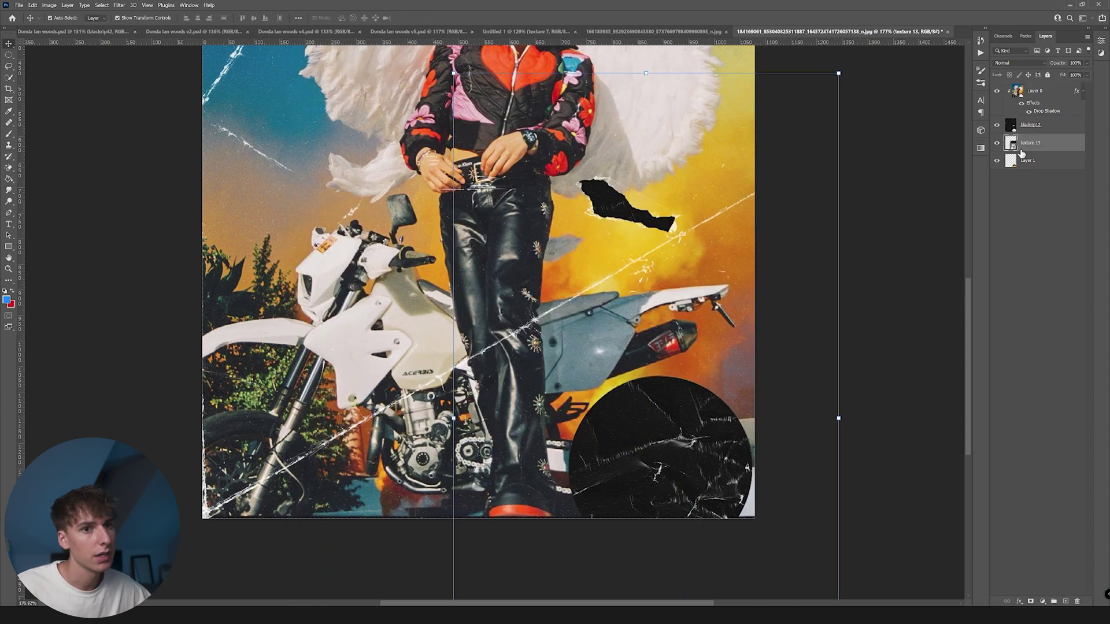
{"action": "right_click", "coordinate": [1041, 146]}
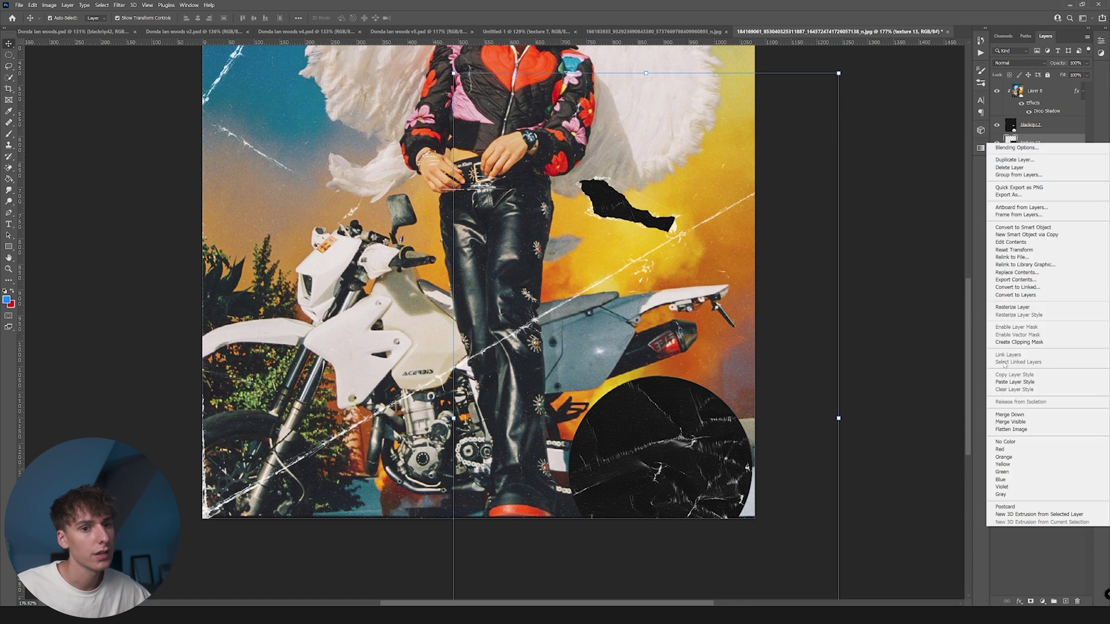
{"action": "left_click", "coordinate": [1027, 343]}
{"action": "left_click_drag", "start_coordinate": [673, 377], "coordinate": [702, 481]}
{"action": "mouse_move", "coordinate": [703, 470]}
{"action": "left_mouse_down"}
{"action": "mouse_move", "coordinate": [719, 453]}
{"action": "mouse_move", "coordinate": [694, 417]}
{"action": "mouse_move", "coordinate": [698, 452]}
{"action": "left_mouse_up"}
Give texture 13 a lightening blend mode, shift its scratches over the yellow wheel, deselect, and inspect the circle up close.
{"action": "left_click", "coordinate": [1019, 63]}
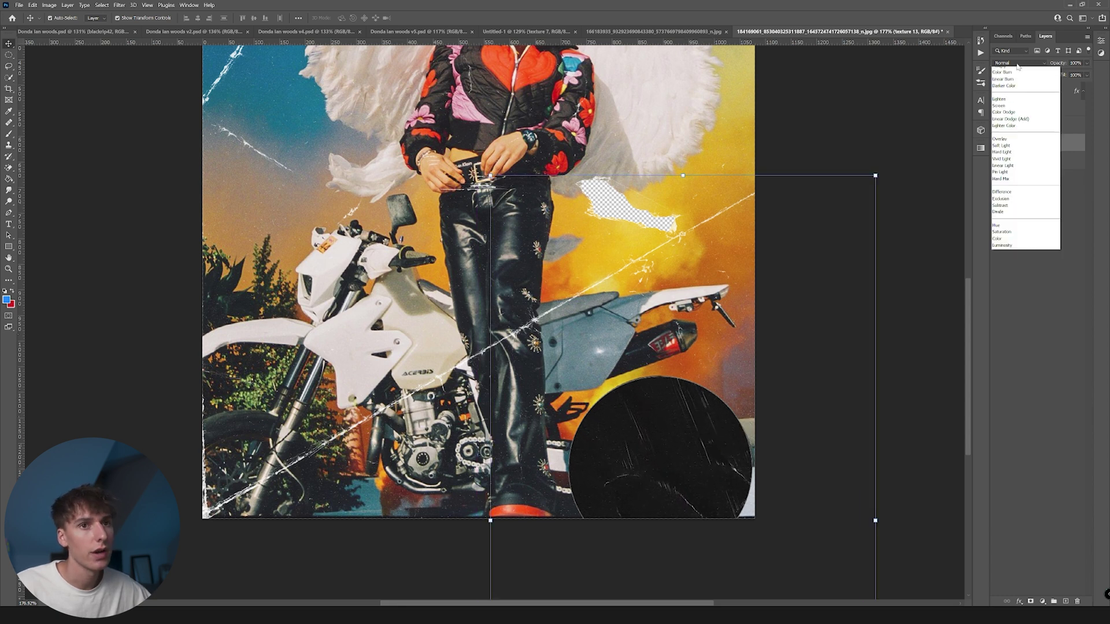
{"action": "left_click", "coordinate": [1023, 123]}
{"action": "left_click_drag", "start_coordinate": [665, 457], "coordinate": [590, 413]}
{"action": "scroll", "coordinate": [800, 474], "scroll_direction": "down", "scroll_amount": 5}
{"action": "left_click", "coordinate": [800, 473]}
{"action": "scroll", "coordinate": [692, 564], "scroll_direction": "up", "scroll_amount": 5}
{"action": "scroll", "coordinate": [694, 554], "scroll_direction": "up", "scroll_amount": 2}
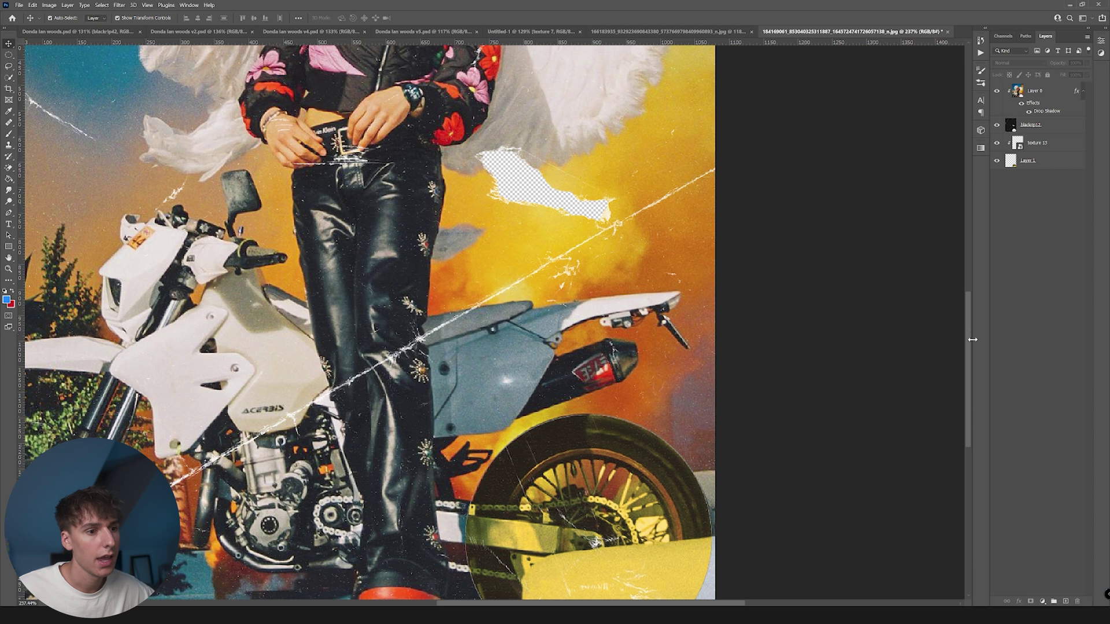
{"action": "left_click_drag", "start_coordinate": [966, 364], "coordinate": [962, 404]}
{"action": "scroll", "coordinate": [540, 432], "scroll_direction": "up", "scroll_amount": 3}
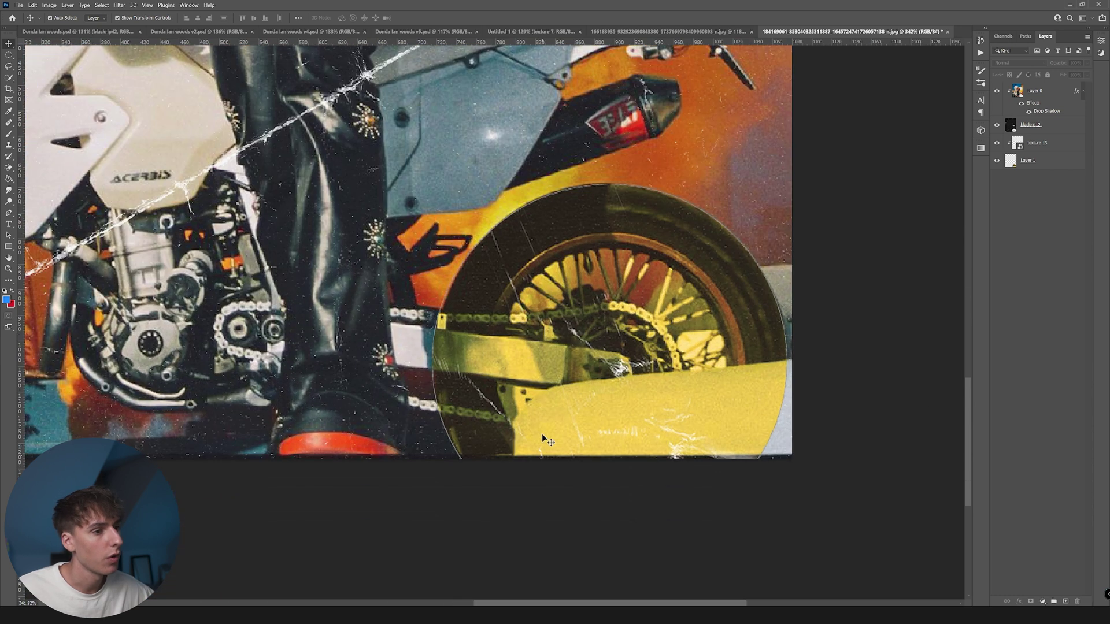
Add a new layer directly above blackrip12 within its clipping group and check the layers by toggling their visibility.
{"action": "left_click", "coordinate": [1047, 123]}
{"action": "scroll", "coordinate": [557, 341], "scroll_direction": "down", "scroll_amount": 2}
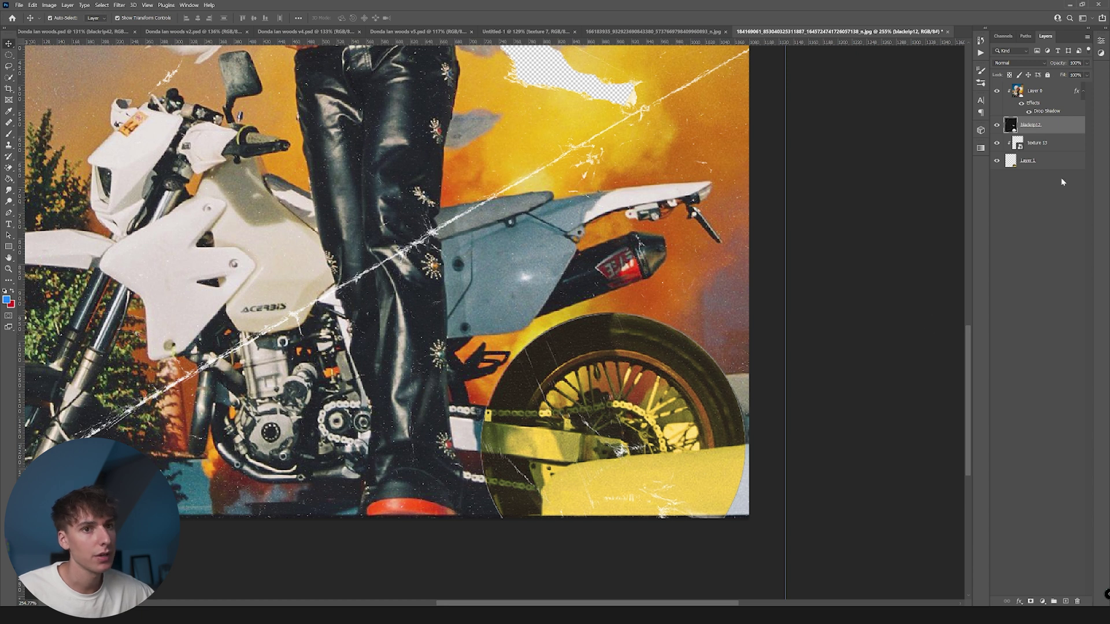
{"action": "left_click", "coordinate": [1065, 601]}
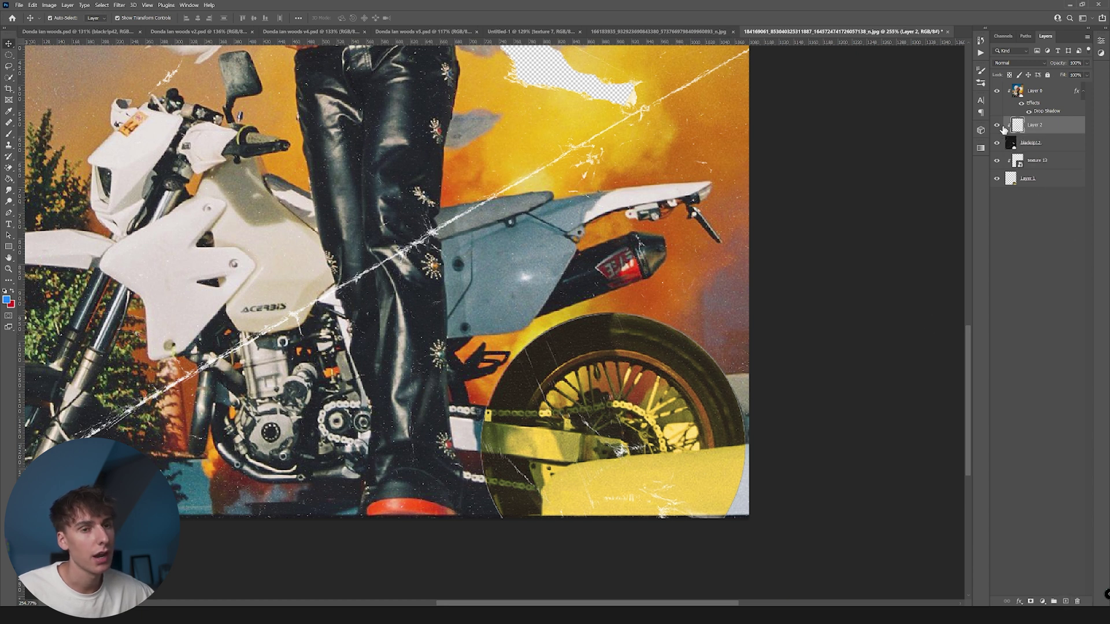
{"action": "left_click", "coordinate": [996, 143]}
{"action": "left_click", "coordinate": [997, 143]}
{"action": "left_click", "coordinate": [997, 91]}
{"action": "left_click", "coordinate": [996, 91]}
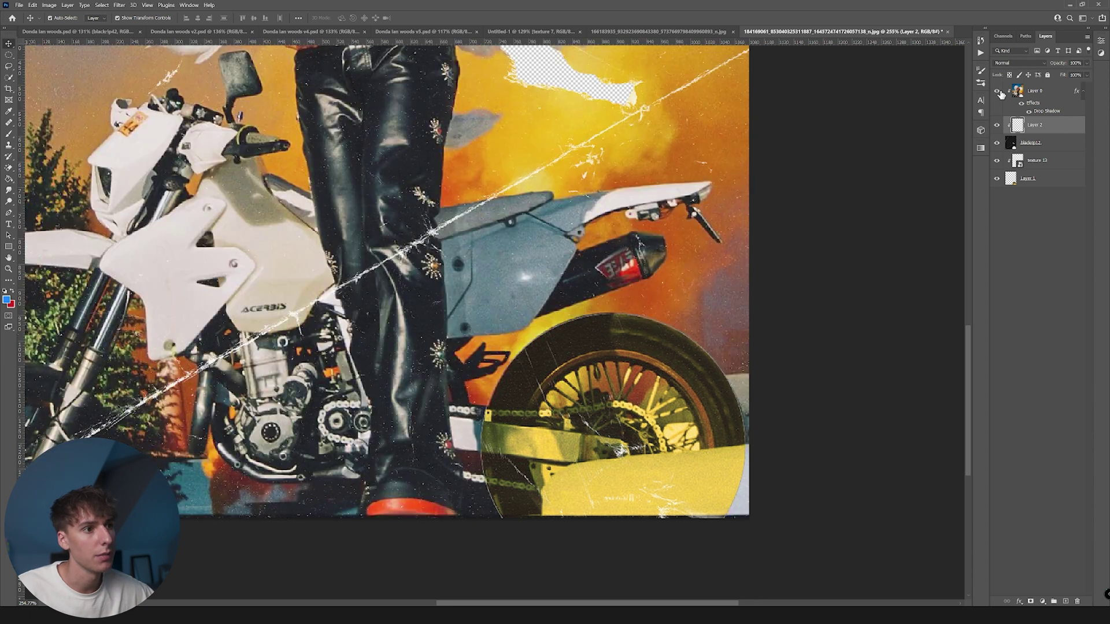
Set the foreground color to a near-white for painting paper edges.
{"action": "key", "text": "i"}
{"action": "left_click", "coordinate": [7, 299]}
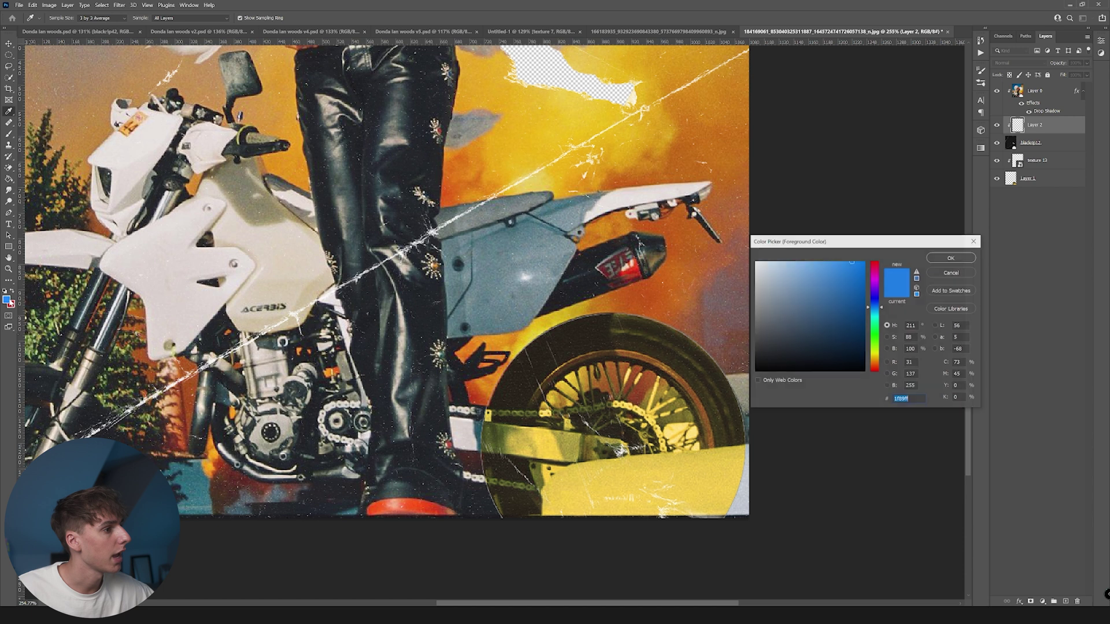
{"action": "left_click_drag", "start_coordinate": [757, 261], "coordinate": [743, 263]}
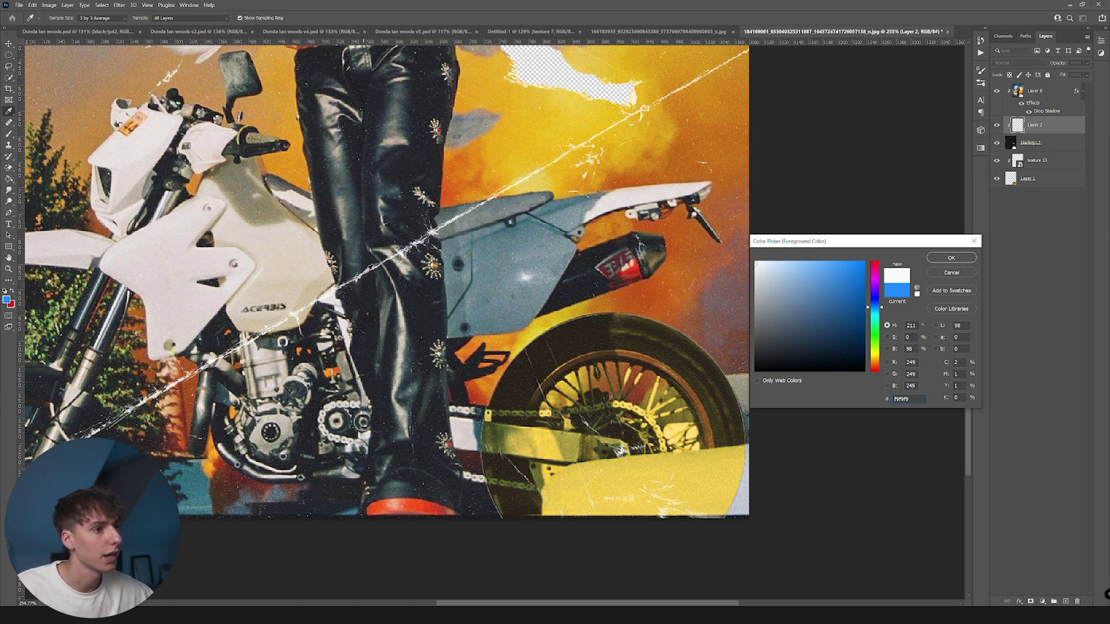
{"action": "left_click", "coordinate": [742, 379]}
{"action": "left_click_drag", "start_coordinate": [760, 284], "coordinate": [743, 271]}
{"action": "left_click", "coordinate": [948, 259]}
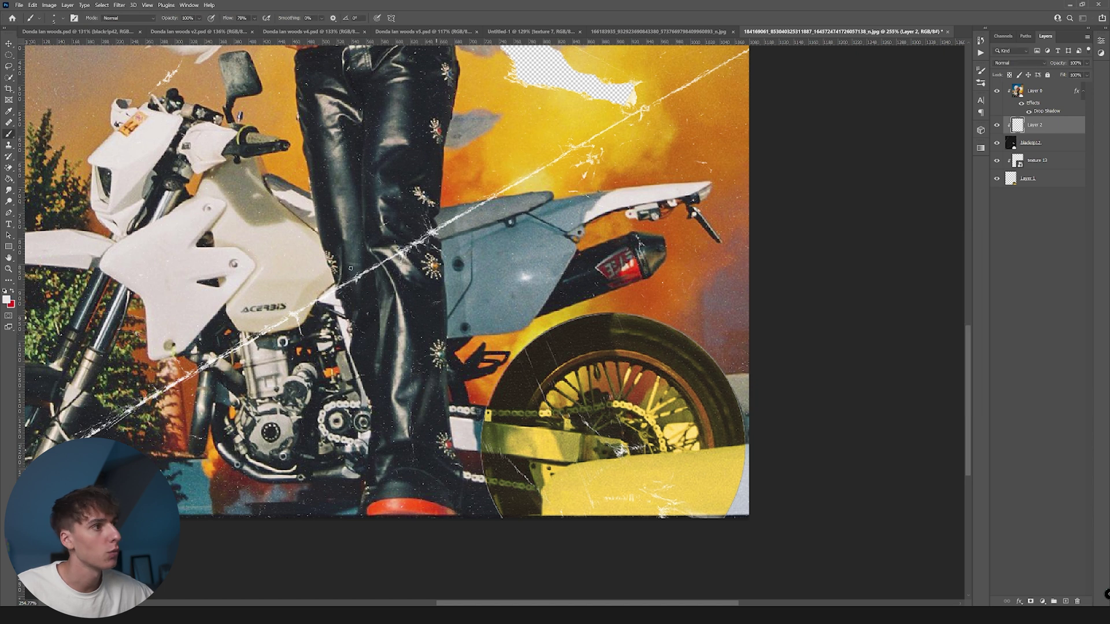
Paint a rough white paper edge along the left and upper-left rim of the wheel cutout with Kyle's Drawing Box NuPastel brush.
{"action": "left_click", "coordinate": [54, 18]}
{"action": "scroll", "coordinate": [73, 377], "scroll_direction": "down", "scroll_amount": 5}
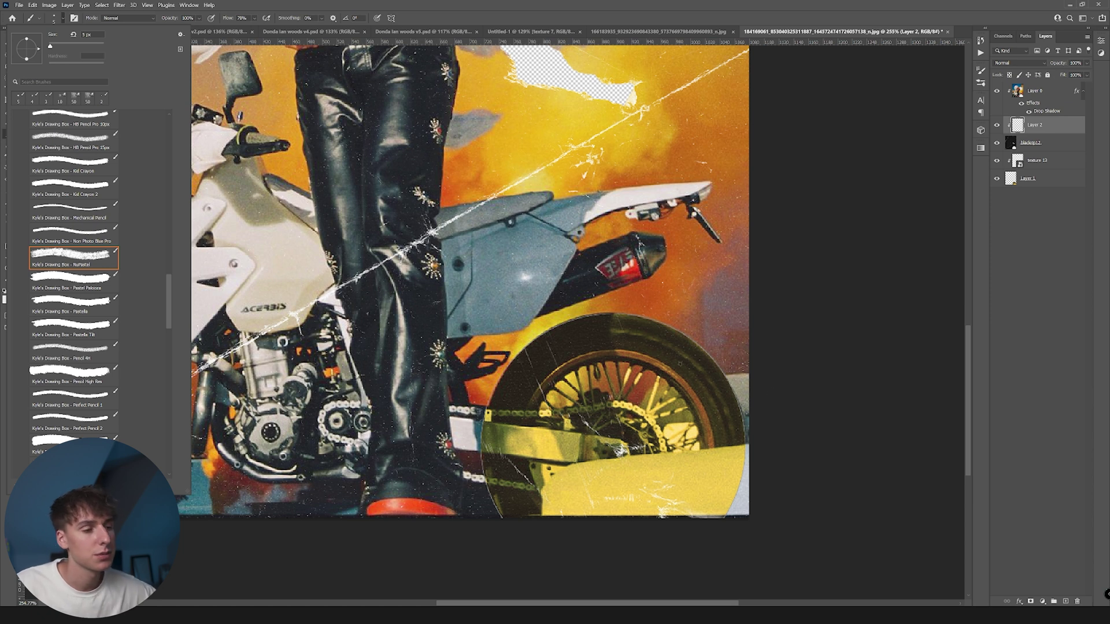
{"action": "scroll", "coordinate": [499, 433], "scroll_direction": "up", "scroll_amount": 6}
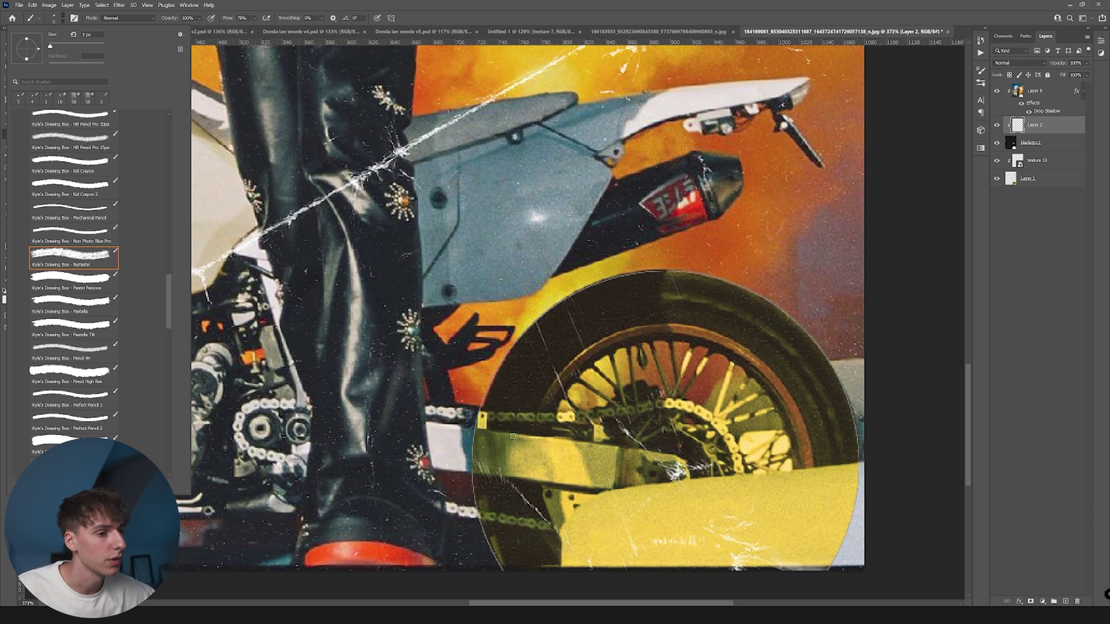
{"action": "left_click", "coordinate": [478, 392]}
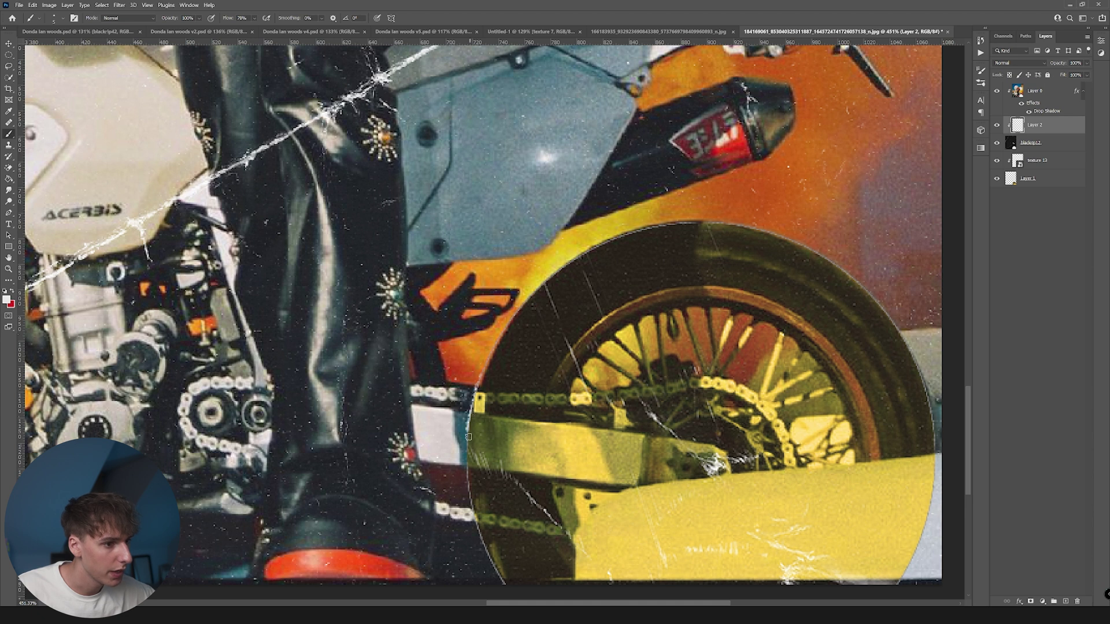
{"action": "mouse_move", "coordinate": [469, 456]}
{"action": "left_mouse_down"}
{"action": "mouse_move", "coordinate": [478, 524]}
{"action": "mouse_move", "coordinate": [508, 589]}
{"action": "left_mouse_up"}
{"action": "mouse_move", "coordinate": [483, 373]}
{"action": "left_mouse_down"}
{"action": "mouse_move", "coordinate": [539, 287]}
{"action": "mouse_move", "coordinate": [595, 245]}
{"action": "mouse_move", "coordinate": [651, 229]}
{"action": "left_mouse_up"}
Continue the rough white edge around the upper and right rim of the wheel cutout, reducing the brush size.
{"action": "key", "text": "ctrl+0"}
{"action": "scroll", "coordinate": [604, 498], "scroll_direction": "up", "scroll_amount": 8}
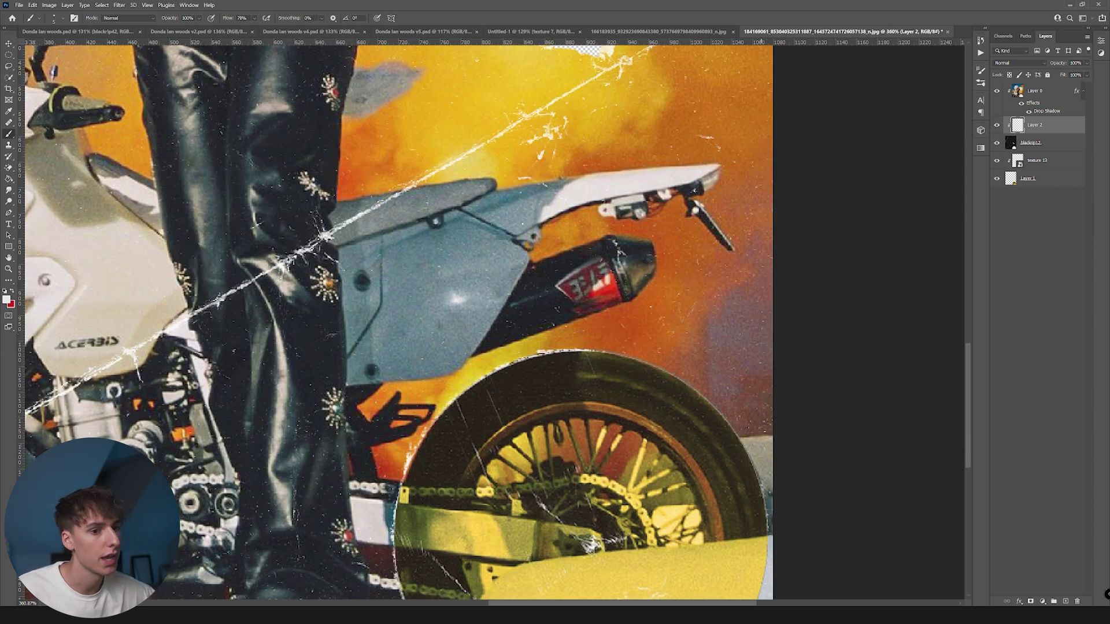
{"action": "key", "text": "ctrl+0"}
{"action": "scroll", "coordinate": [717, 543], "scroll_direction": "up", "scroll_amount": 5}
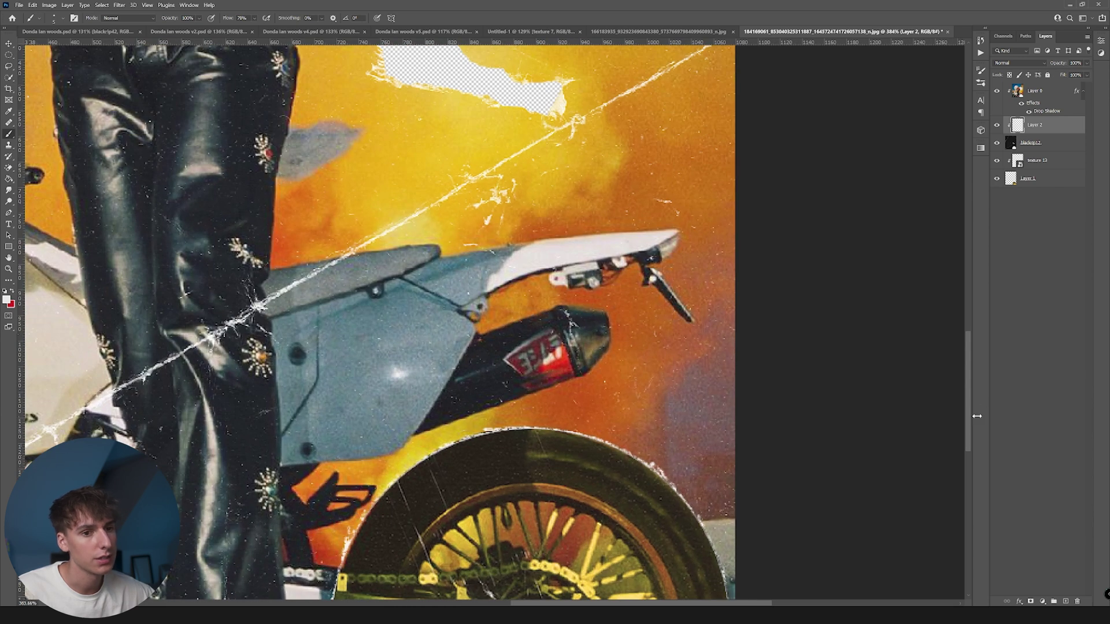
{"action": "scroll", "coordinate": [756, 384], "scroll_direction": "down", "scroll_amount": 5}
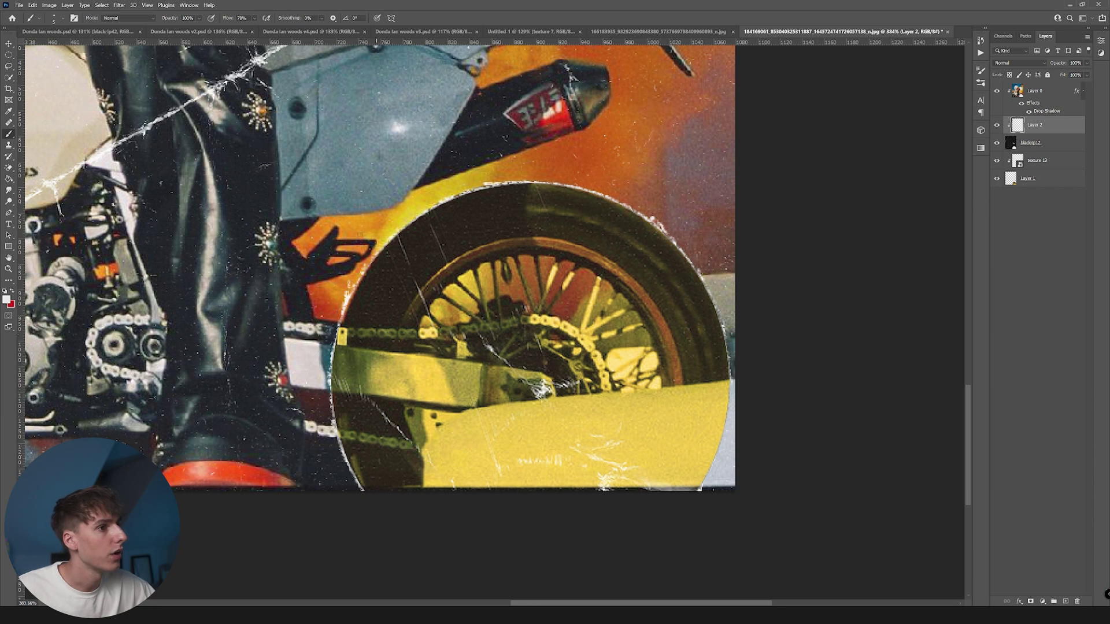
{"action": "key", "text": "bracketleft"}
{"action": "key", "text": "bracketleft"}
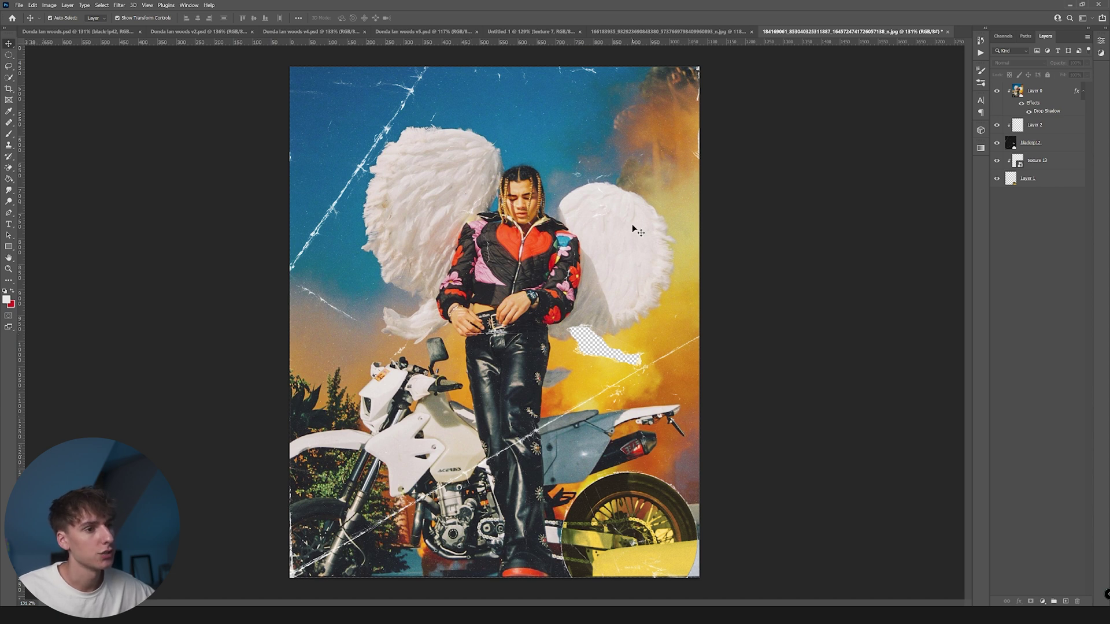
Trace a closed Pen tool path around the red heart on the front of the jacket.
{"action": "left_click", "coordinate": [9, 213]}
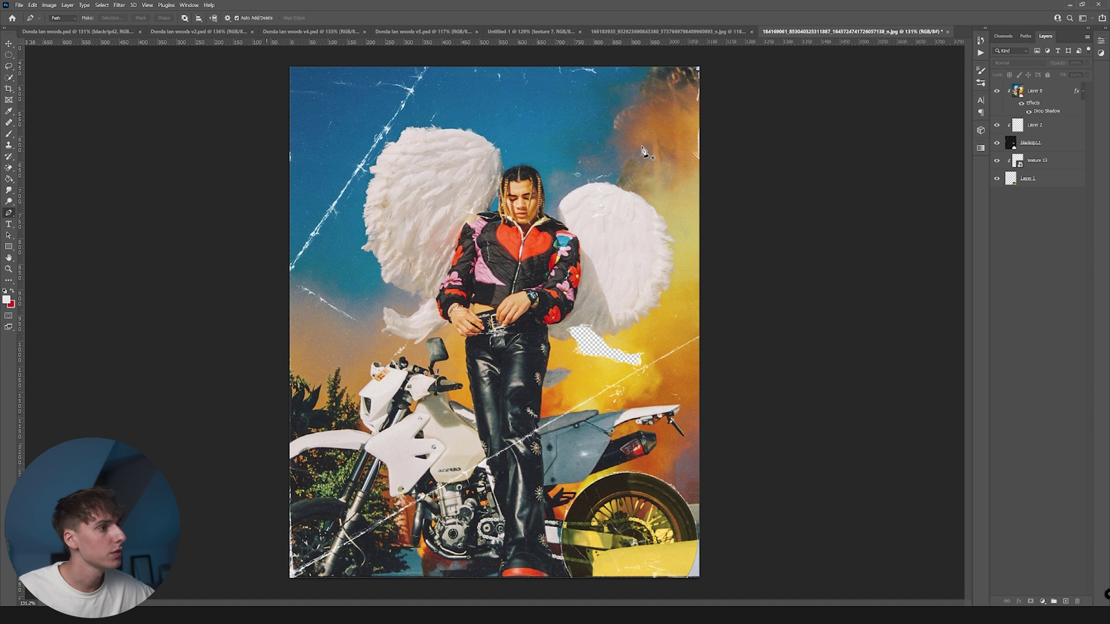
{"action": "scroll", "coordinate": [540, 214], "scroll_direction": "up", "scroll_amount": 6}
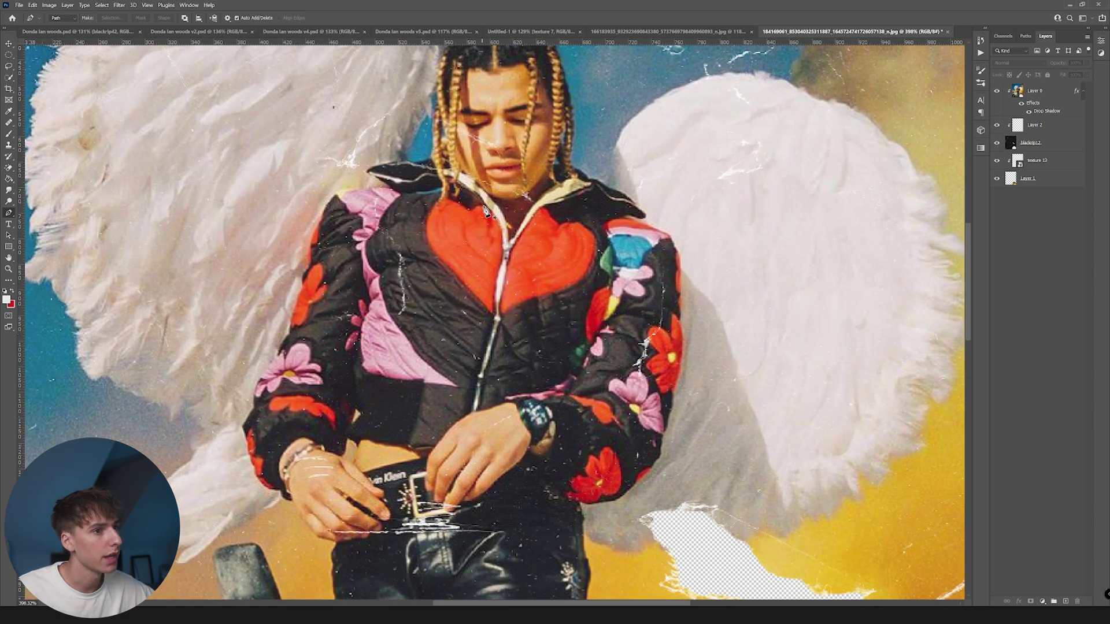
{"action": "left_click", "coordinate": [486, 207]}
{"action": "left_click", "coordinate": [474, 201]}
{"action": "left_click", "coordinate": [464, 195]}
{"action": "left_click", "coordinate": [454, 193]}
{"action": "left_click", "coordinate": [444, 196]}
{"action": "left_click", "coordinate": [433, 203]}
{"action": "left_click", "coordinate": [429, 210]}
{"action": "left_click", "coordinate": [497, 317]}
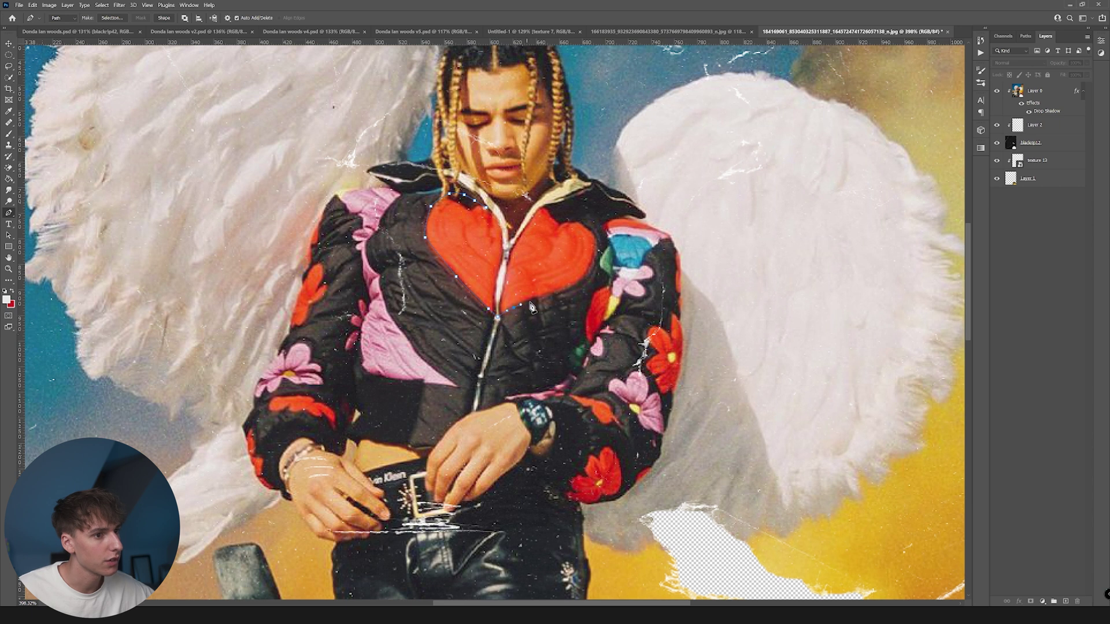
{"action": "left_click_drag", "start_coordinate": [595, 237], "coordinate": [544, 213]}
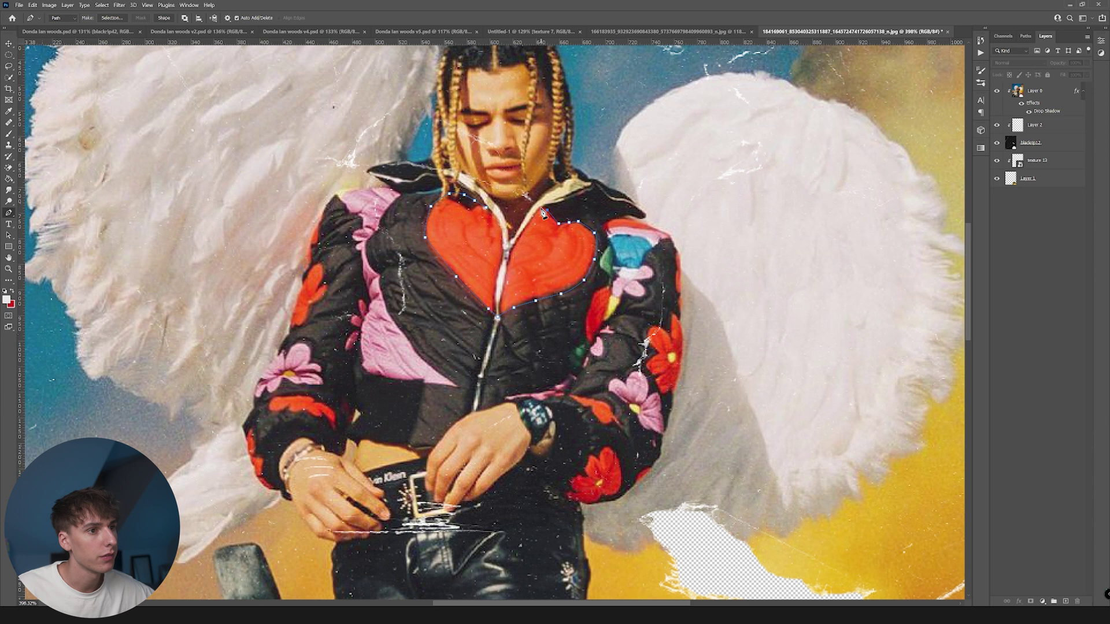
{"action": "left_click", "coordinate": [540, 208]}
{"action": "left_click", "coordinate": [511, 246]}
{"action": "left_click", "coordinate": [502, 245]}
{"action": "left_click_drag", "start_coordinate": [503, 248], "coordinate": [493, 214]}
Convert the heart path into a selection and copy it from Layer 0 onto a new layer.
{"action": "right_click", "coordinate": [512, 250]}
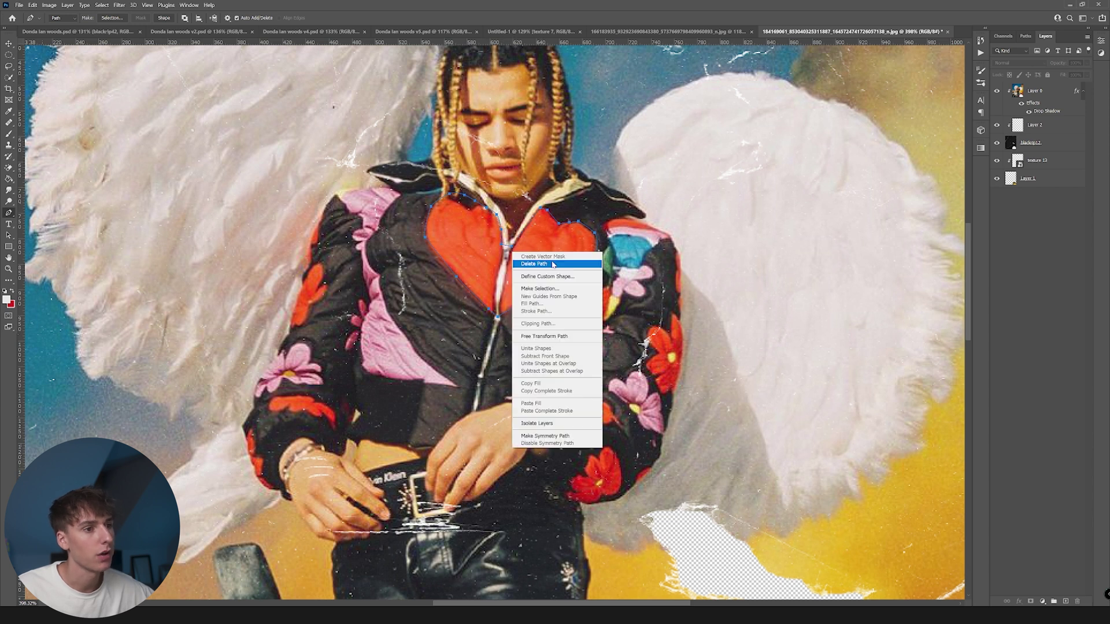
{"action": "left_click", "coordinate": [552, 287]}
{"action": "left_click", "coordinate": [600, 176]}
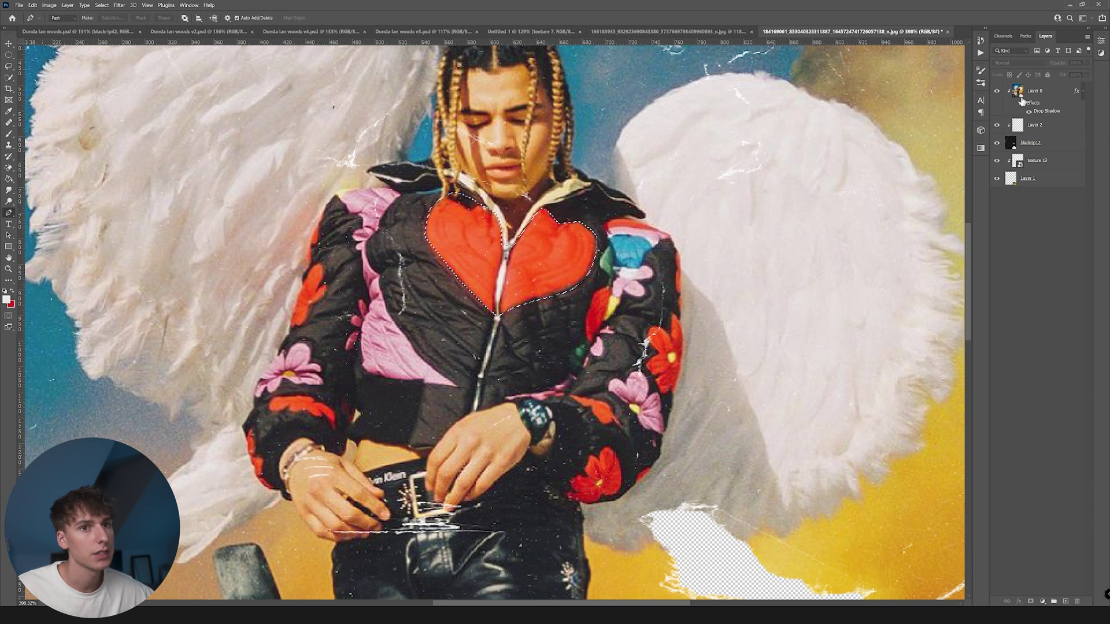
{"action": "left_click", "coordinate": [1041, 96]}
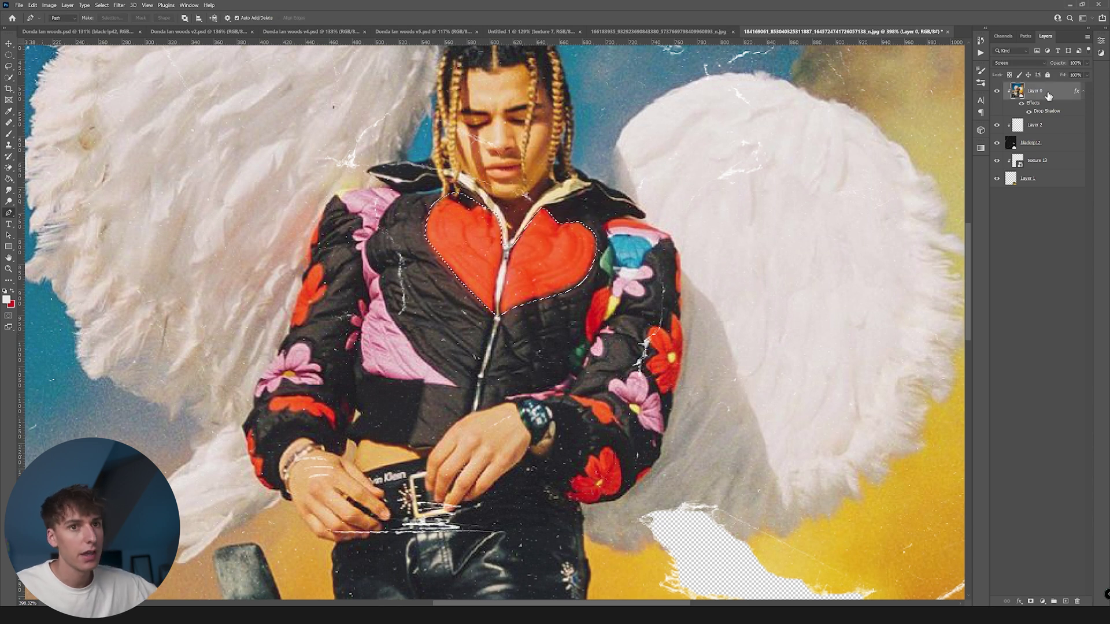
{"action": "key", "text": "ctrl+j"}
Set the heart cutout's blend mode to Normal and stack duplicate hearts downwards along the jacket's zip.
{"action": "key", "text": "v"}
{"action": "left_click_drag", "start_coordinate": [538, 256], "coordinate": [533, 287]}
{"action": "left_click", "coordinate": [1018, 63]}
{"action": "left_click", "coordinate": [1018, 71]}
{"action": "left_click_drag", "start_coordinate": [544, 243], "coordinate": [528, 348]}
{"action": "left_click", "coordinate": [757, 274]}
{"action": "scroll", "coordinate": [753, 274], "scroll_direction": "down", "scroll_amount": 5}
{"action": "scroll", "coordinate": [737, 286], "scroll_direction": "down", "scroll_amount": 3}
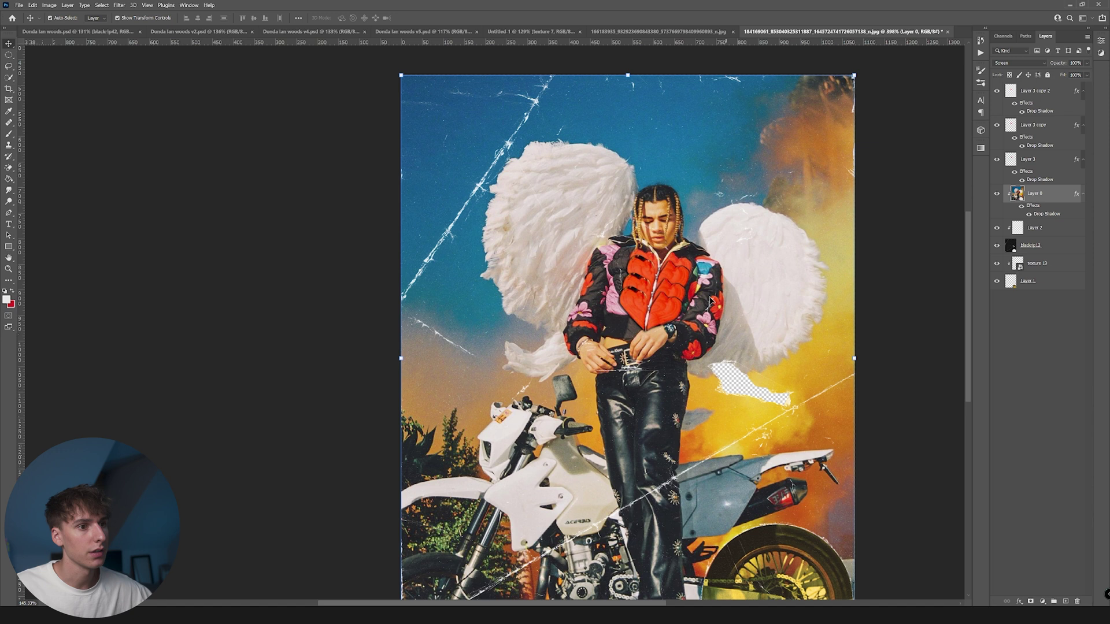
Add a new layer clipped to Layer 3 copy 2 and brush a rough white paper edge around the lowest heart.
{"action": "scroll", "coordinate": [624, 371], "scroll_direction": "up", "scroll_amount": 6}
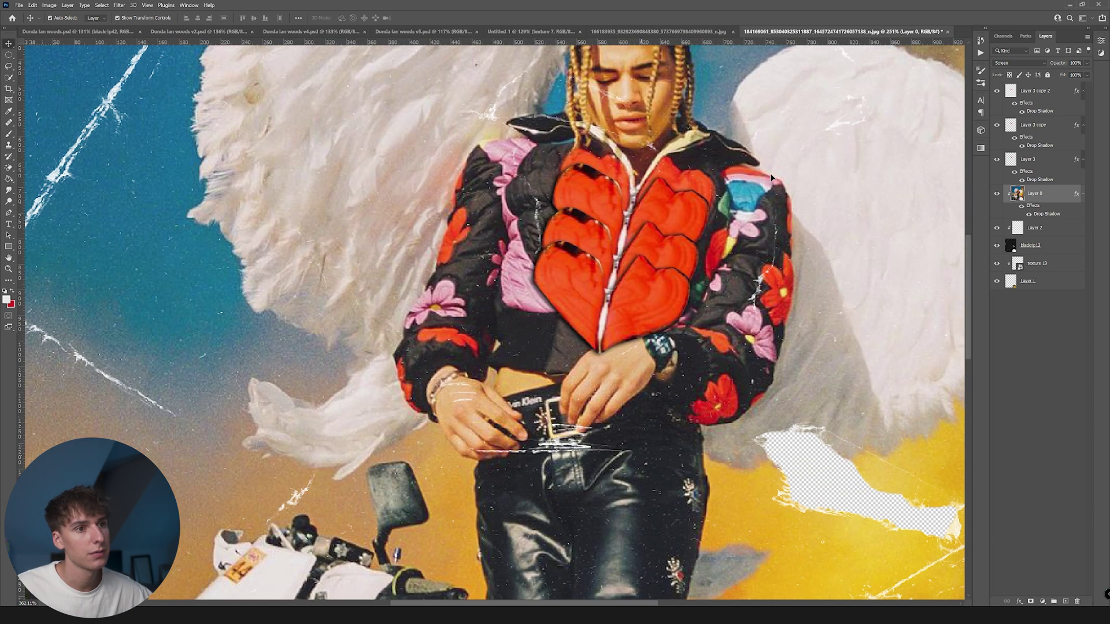
{"action": "left_click", "coordinate": [1041, 90]}
{"action": "left_click", "coordinate": [1065, 602]}
{"action": "right_click", "coordinate": [1035, 91]}
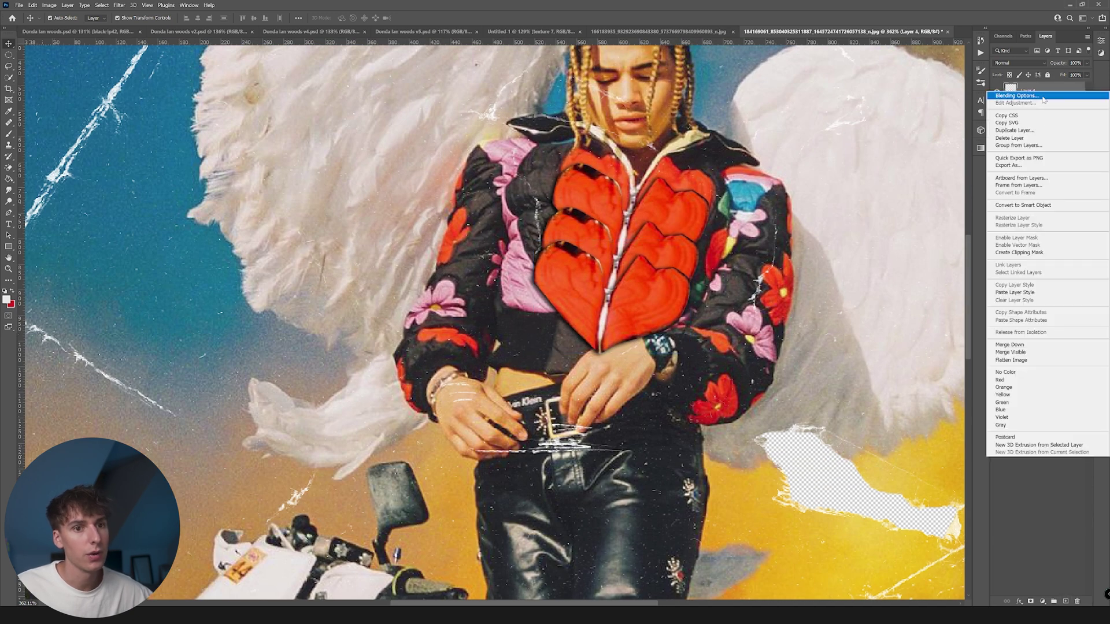
{"action": "left_click", "coordinate": [1041, 291]}
{"action": "left_click", "coordinate": [9, 134]}
{"action": "scroll", "coordinate": [581, 260], "scroll_direction": "up", "scroll_amount": 3}
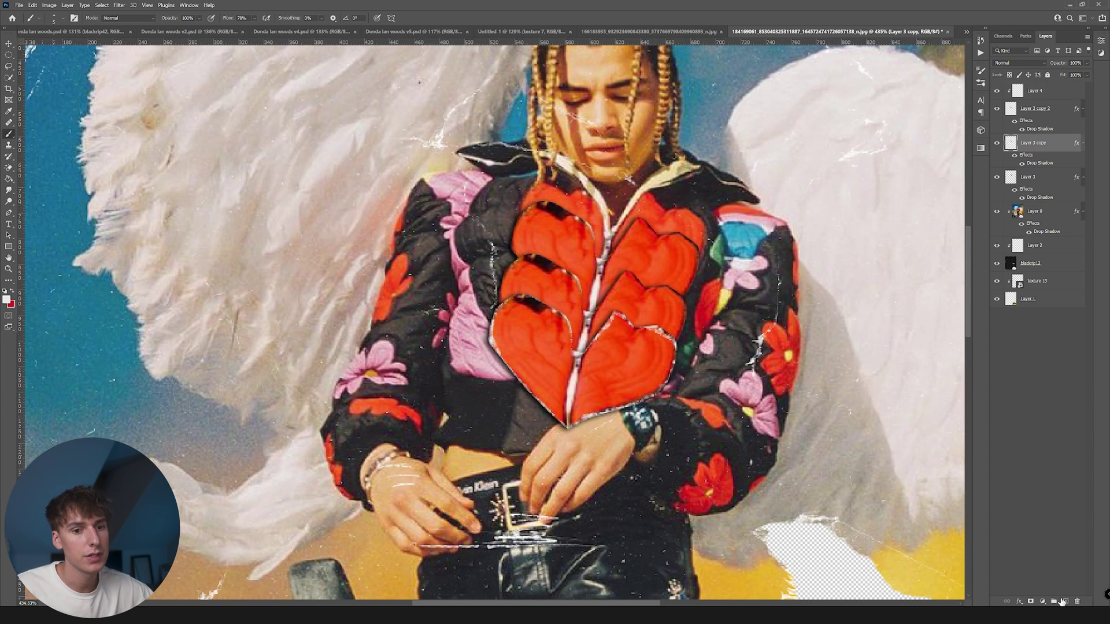
Add a new layer clipped to Layer 3 copy and brush a rough white paper edge along the middle heart.
{"action": "left_click", "coordinate": [1063, 603]}
{"action": "right_click", "coordinate": [1035, 143]}
{"action": "left_click", "coordinate": [1032, 304]}
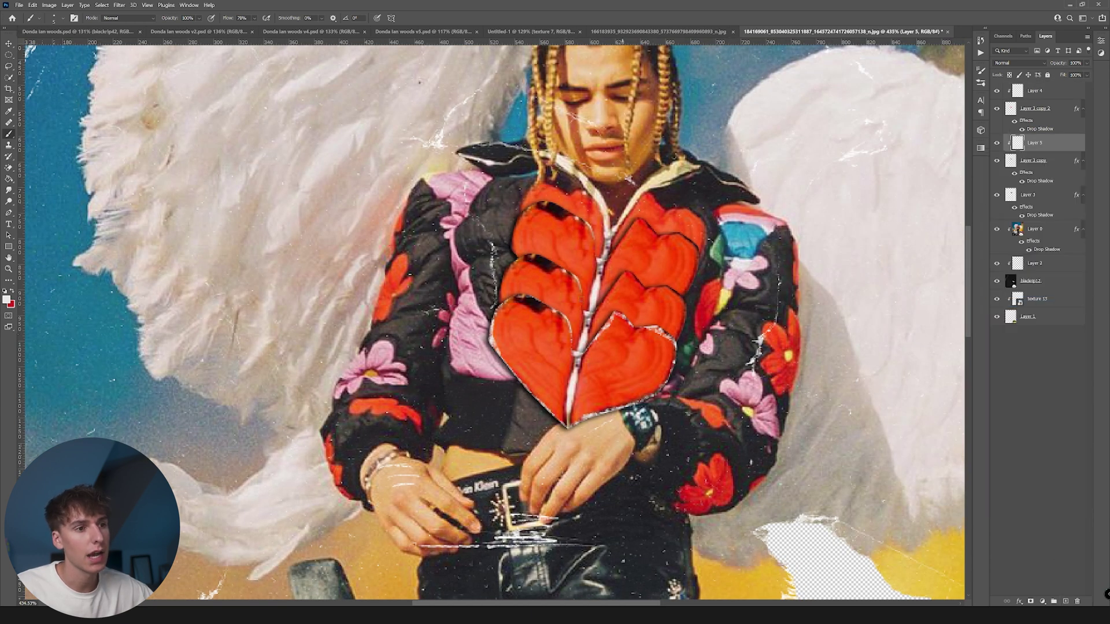
{"action": "scroll", "coordinate": [606, 309], "scroll_direction": "up", "scroll_amount": 3}
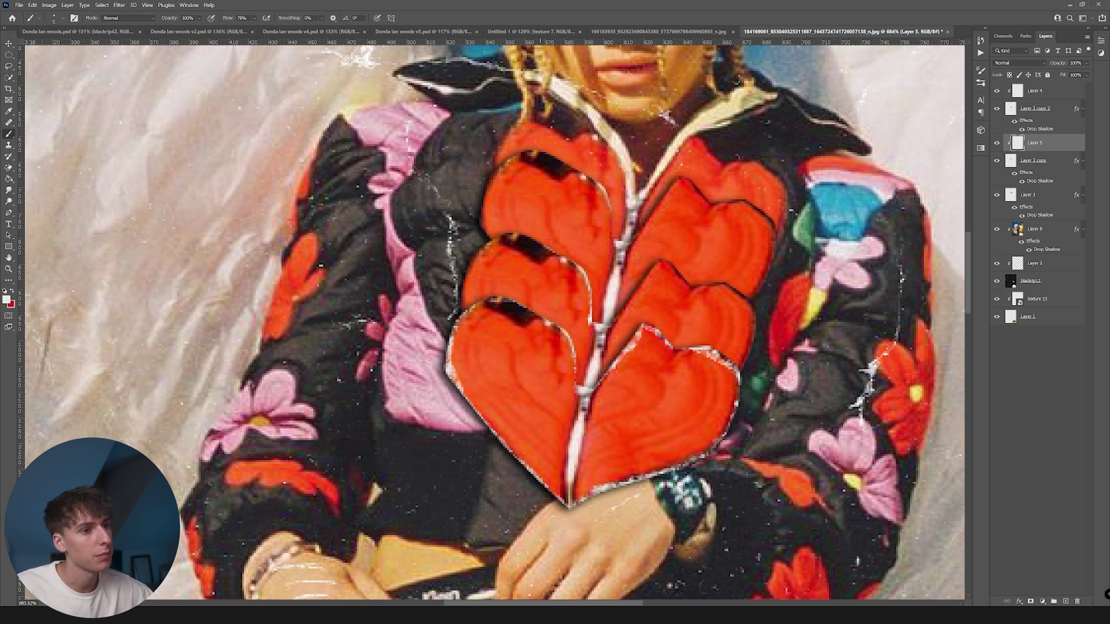
{"action": "left_click_drag", "start_coordinate": [523, 236], "coordinate": [458, 312]}
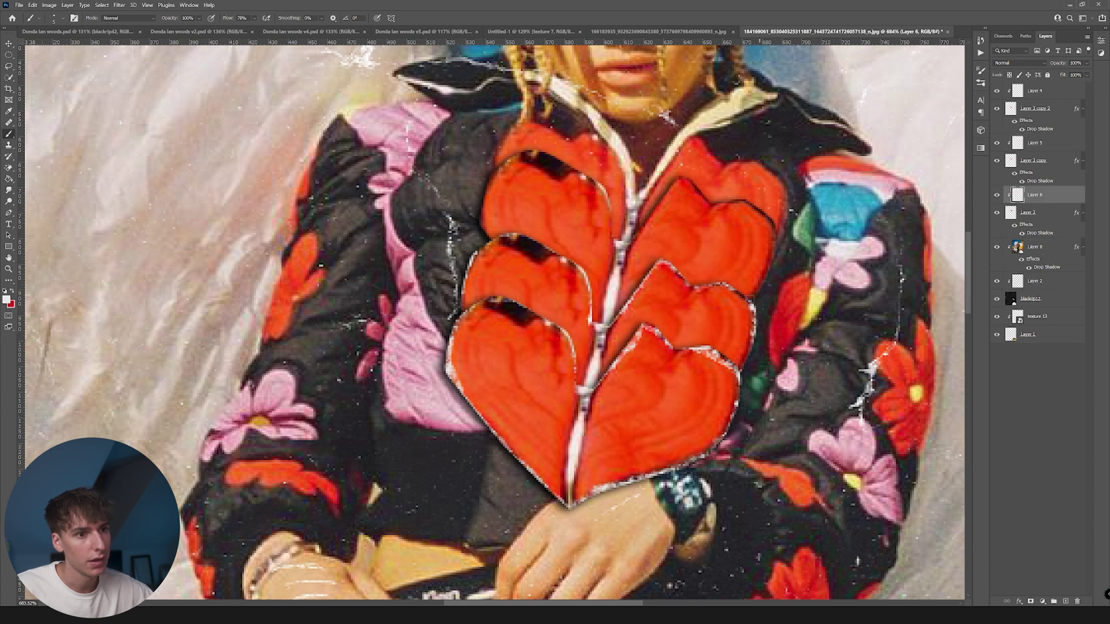
Finish the middle heart's white edge and paint the upper heart copy's edge on a new layer clipped to Layer 3.
{"action": "left_click_drag", "start_coordinate": [755, 296], "coordinate": [777, 231]}
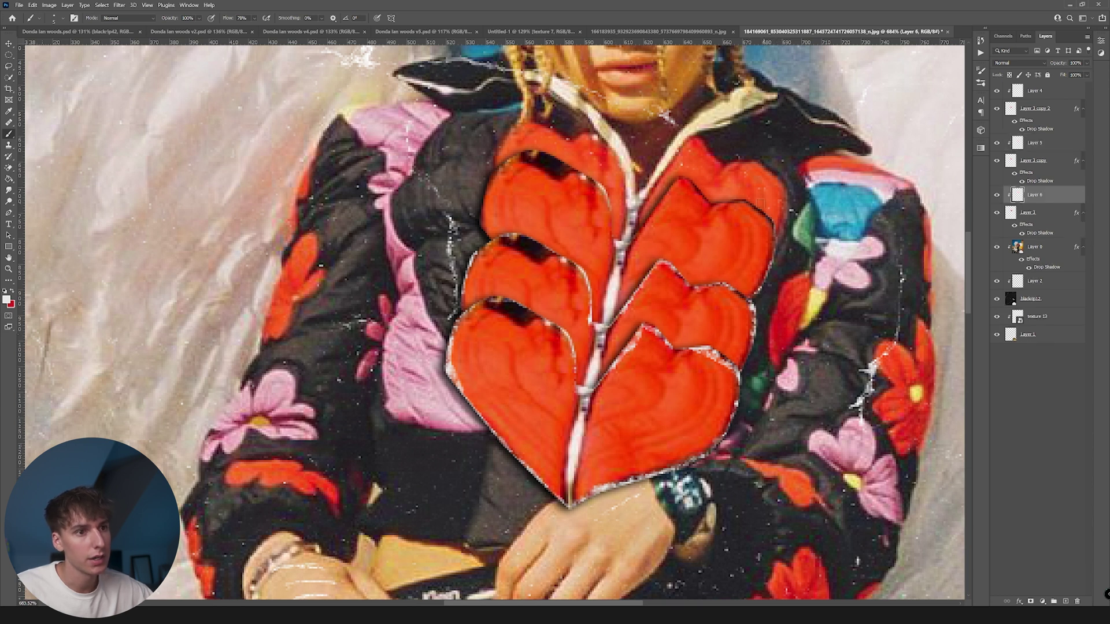
{"action": "mouse_move", "coordinate": [707, 197]}
{"action": "left_mouse_down"}
{"action": "mouse_move", "coordinate": [614, 246]}
{"action": "mouse_move", "coordinate": [608, 211]}
{"action": "mouse_move", "coordinate": [529, 151]}
{"action": "mouse_move", "coordinate": [488, 164]}
{"action": "mouse_move", "coordinate": [484, 239]}
{"action": "left_mouse_up"}
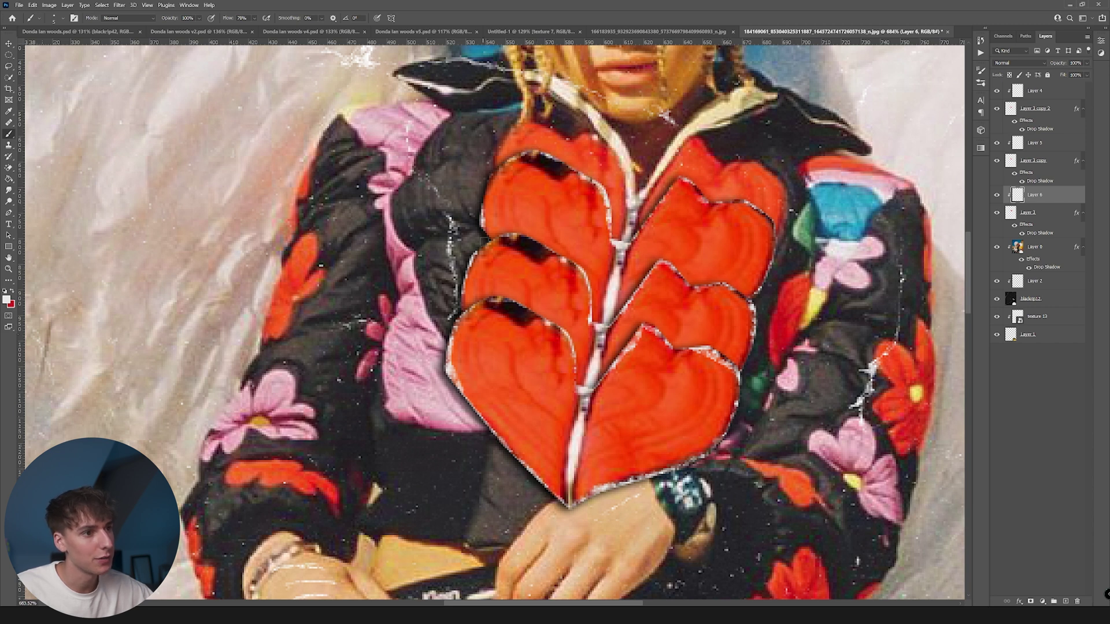
{"action": "scroll", "coordinate": [514, 187], "scroll_direction": "down", "scroll_amount": 8}
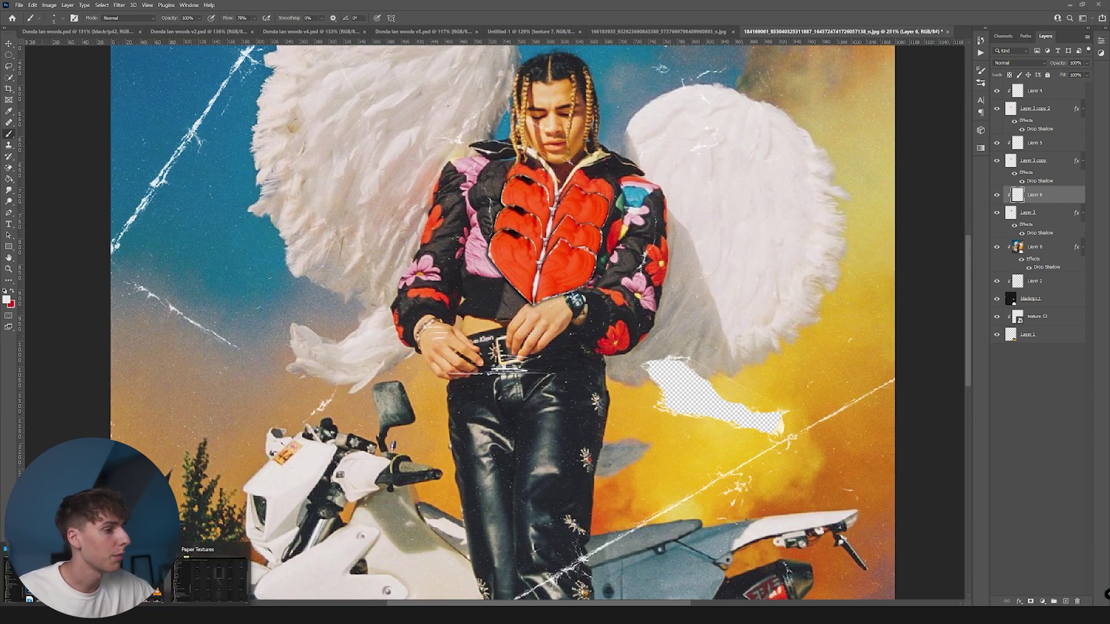
Place texture 6 from the Paper Textures folder in File Explorer and move it directly above Layer 3 in its clipping group.
{"action": "left_click", "coordinate": [223, 590]}
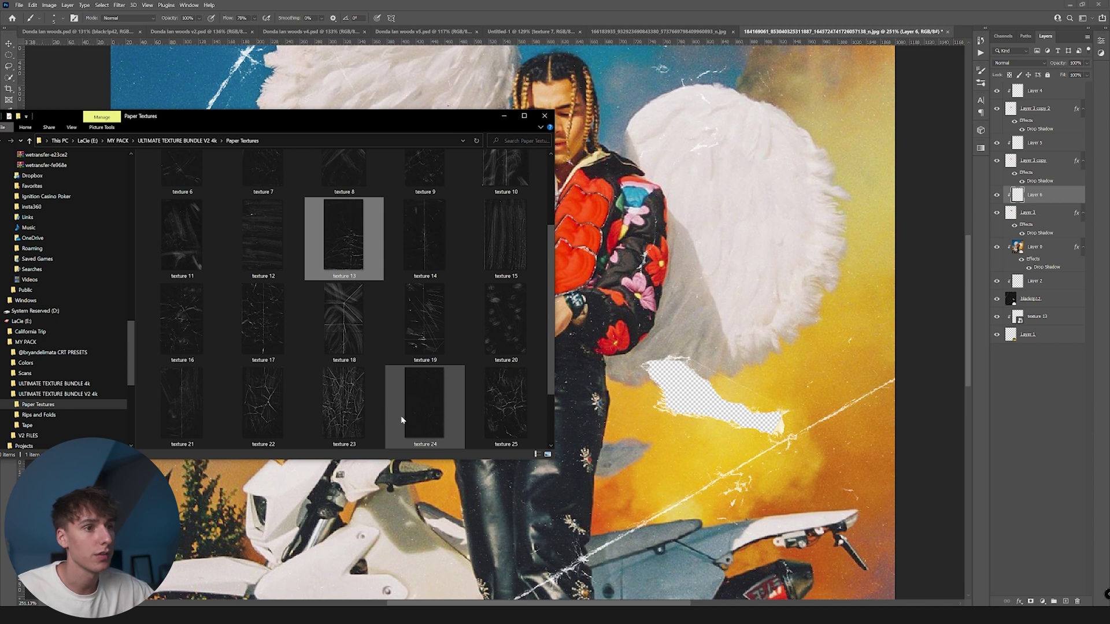
{"action": "scroll", "coordinate": [477, 405], "scroll_direction": "up", "scroll_amount": 2}
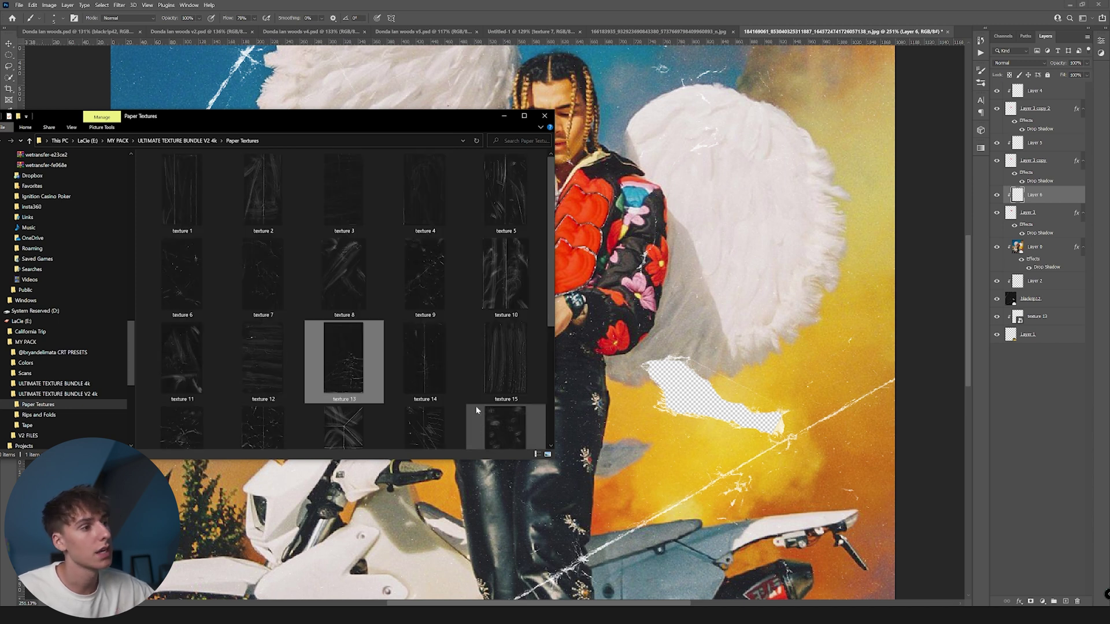
{"action": "left_click_drag", "start_coordinate": [165, 265], "coordinate": [636, 288]}
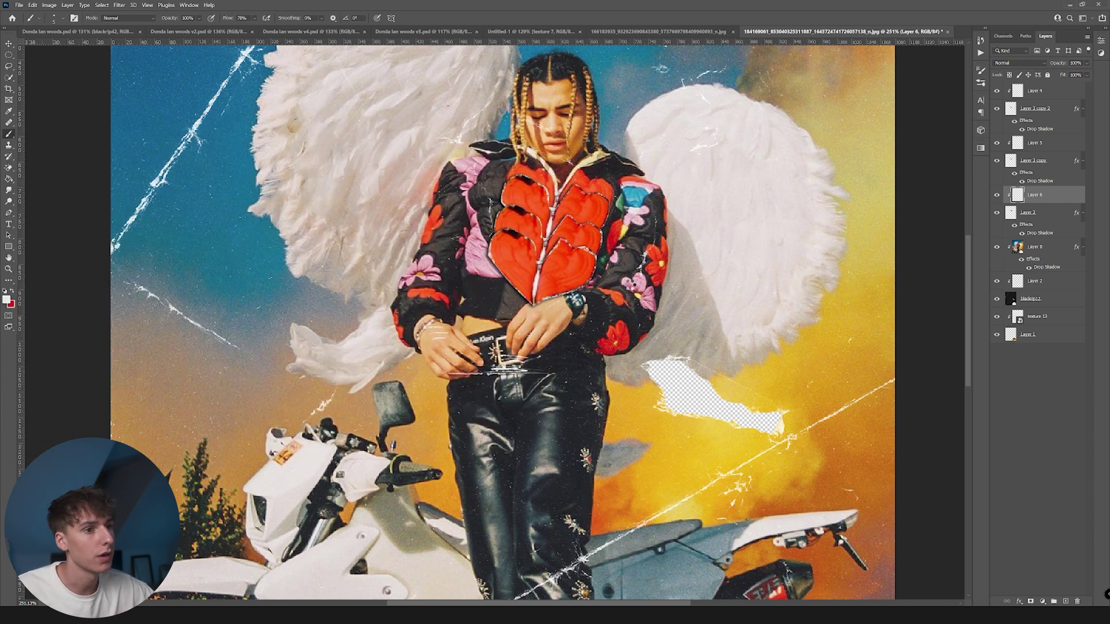
{"action": "left_click_drag", "start_coordinate": [1046, 197], "coordinate": [1040, 215]}
Set the texture 6 layer's blend mode to Screen and position the creases over the upper heart copy.
{"action": "left_click", "coordinate": [1020, 63]}
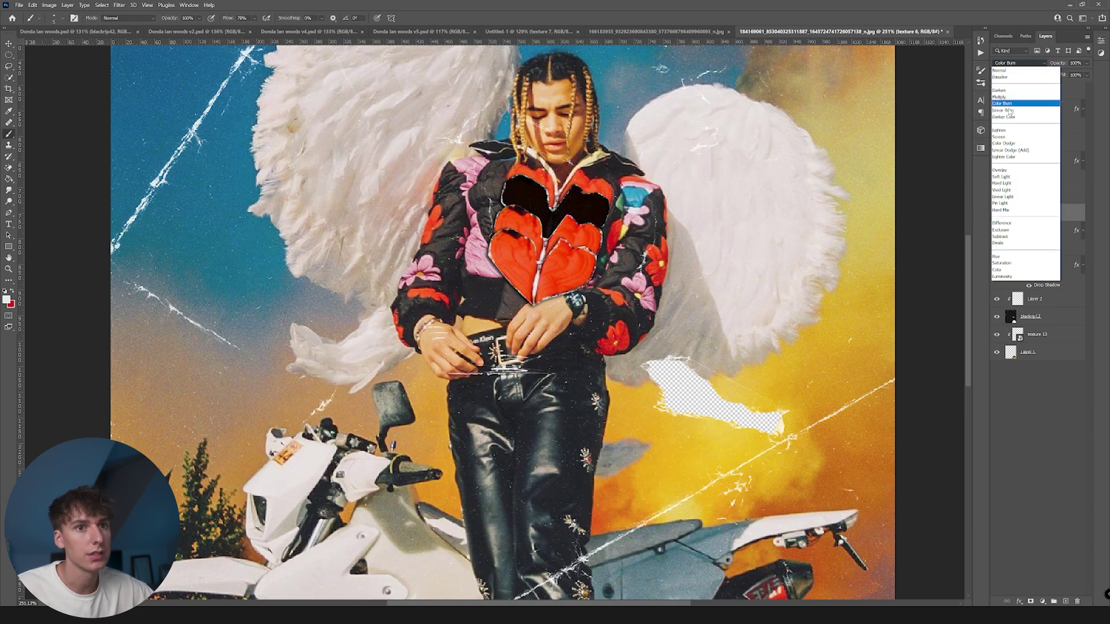
{"action": "left_click", "coordinate": [1014, 136]}
{"action": "key", "text": "v"}
{"action": "left_click_drag", "start_coordinate": [603, 108], "coordinate": [593, 109]}
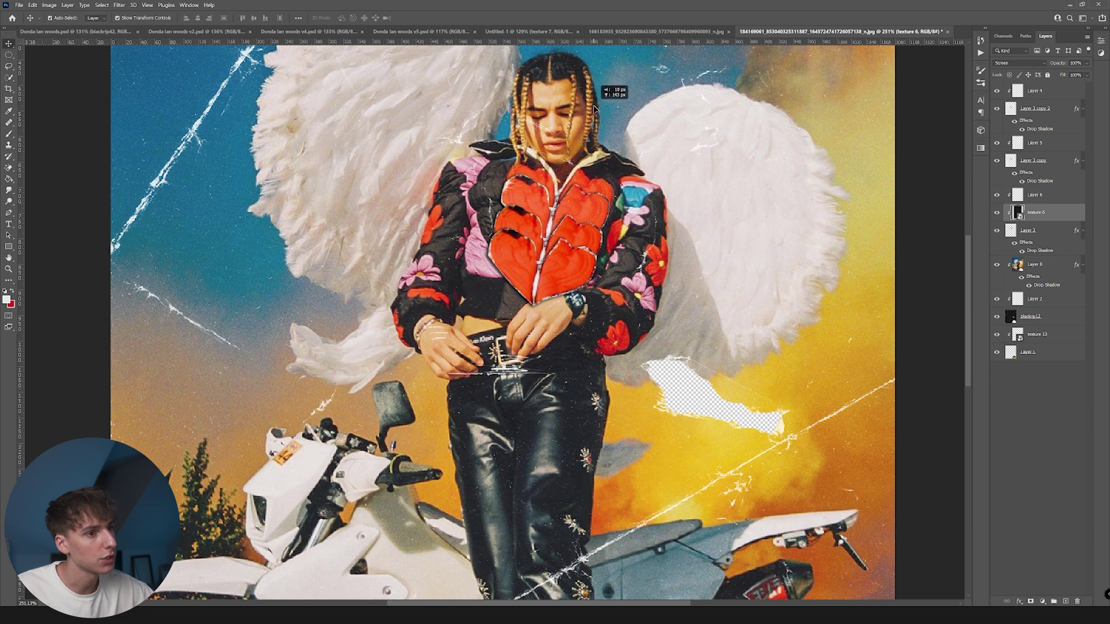
{"action": "left_click_drag", "start_coordinate": [509, 187], "coordinate": [509, 190]}
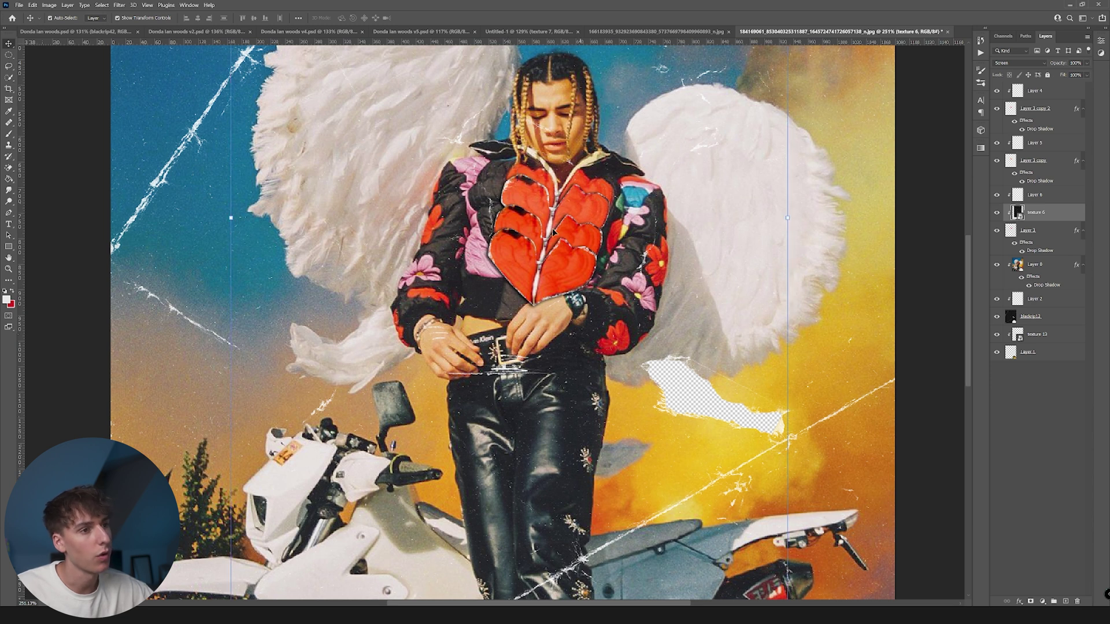
Reposition and duplicate texture 6 for the other two hearts, clipping the copies directly above Layer 3 copy and Layer 3 copy 2.
{"action": "left_click_drag", "start_coordinate": [544, 216], "coordinate": [480, 116]}
{"action": "key", "text": "ctrl+j"}
{"action": "left_click_drag", "start_coordinate": [1049, 162], "coordinate": [1036, 112]}
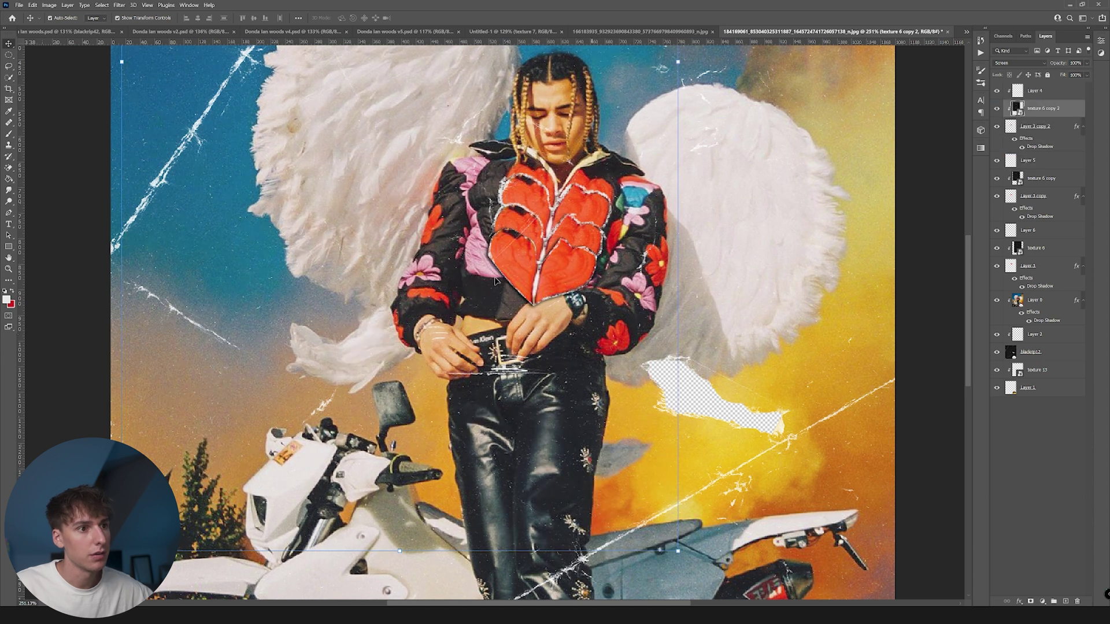
Set the drop shadow distance of the lowest heart, Layer 3 copy 2, to 0 px.
{"action": "scroll", "coordinate": [565, 225], "scroll_direction": "up", "scroll_amount": 4}
{"action": "double_click", "coordinate": [1044, 146]}
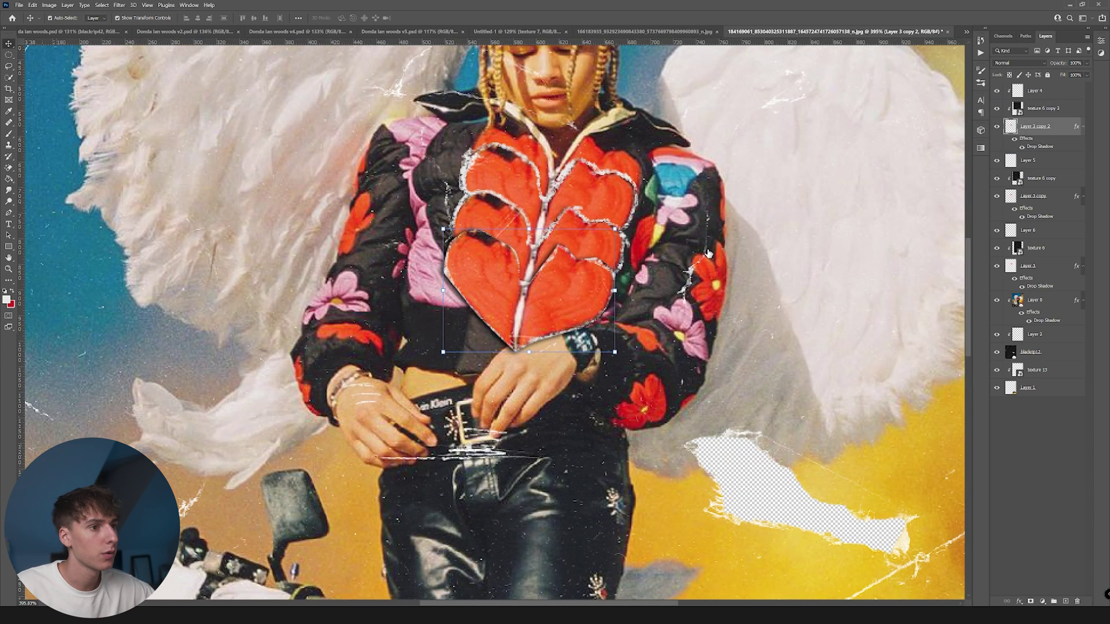
{"action": "left_click_drag", "start_coordinate": [920, 303], "coordinate": [918, 304]}
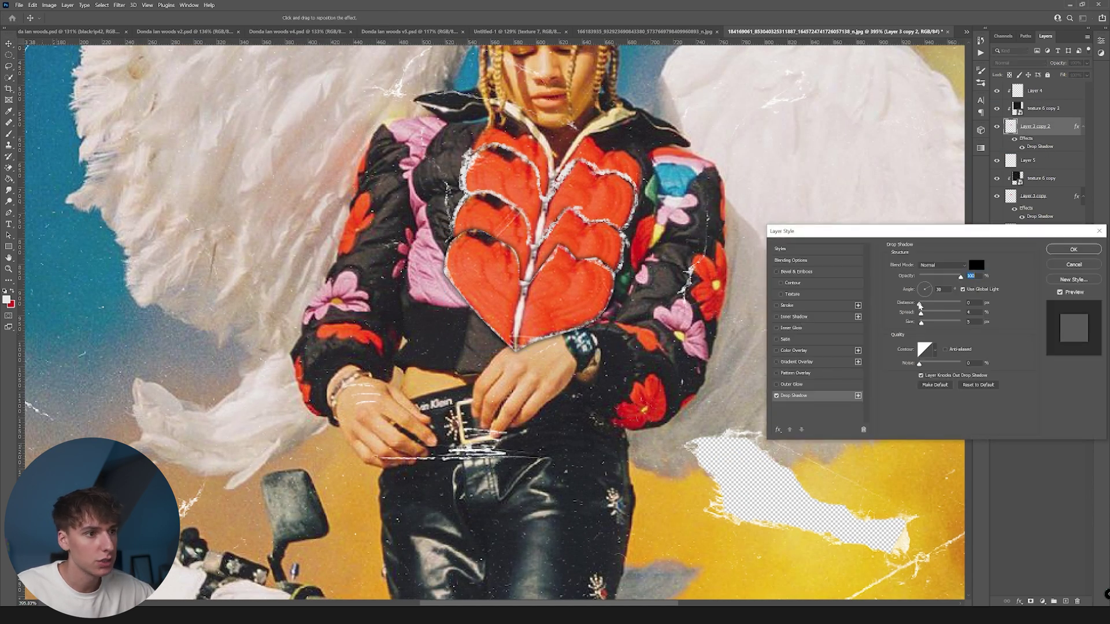
{"action": "left_click", "coordinate": [1074, 249]}
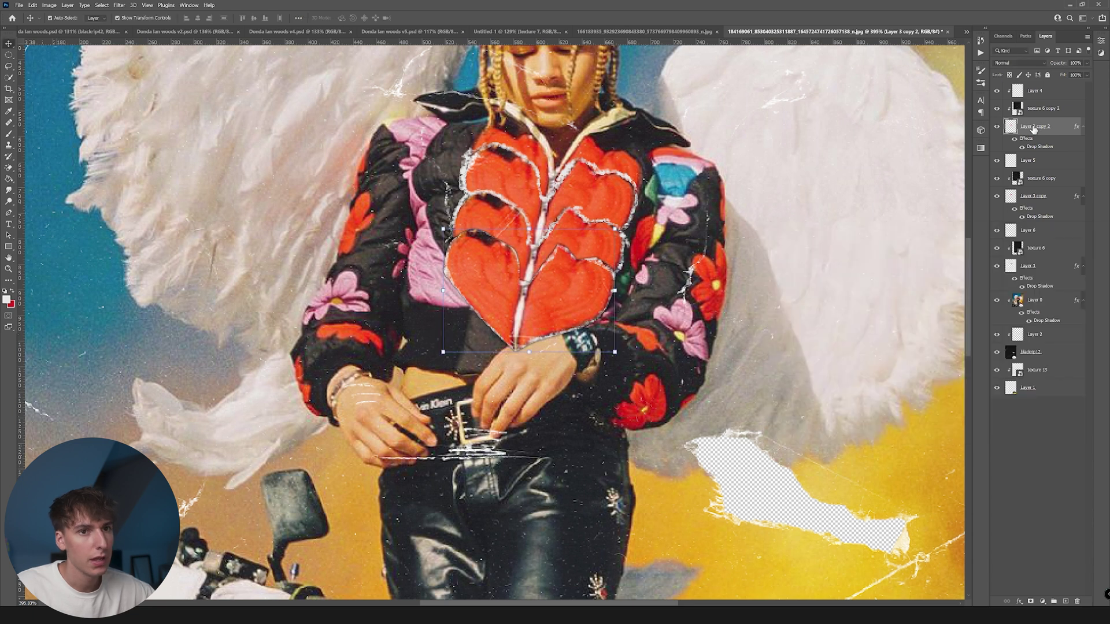
Copy the drop shadow style from Layer 3 copy 2 and paste it onto Layer 5 and Layer 3 copy.
{"action": "right_click", "coordinate": [1036, 126]}
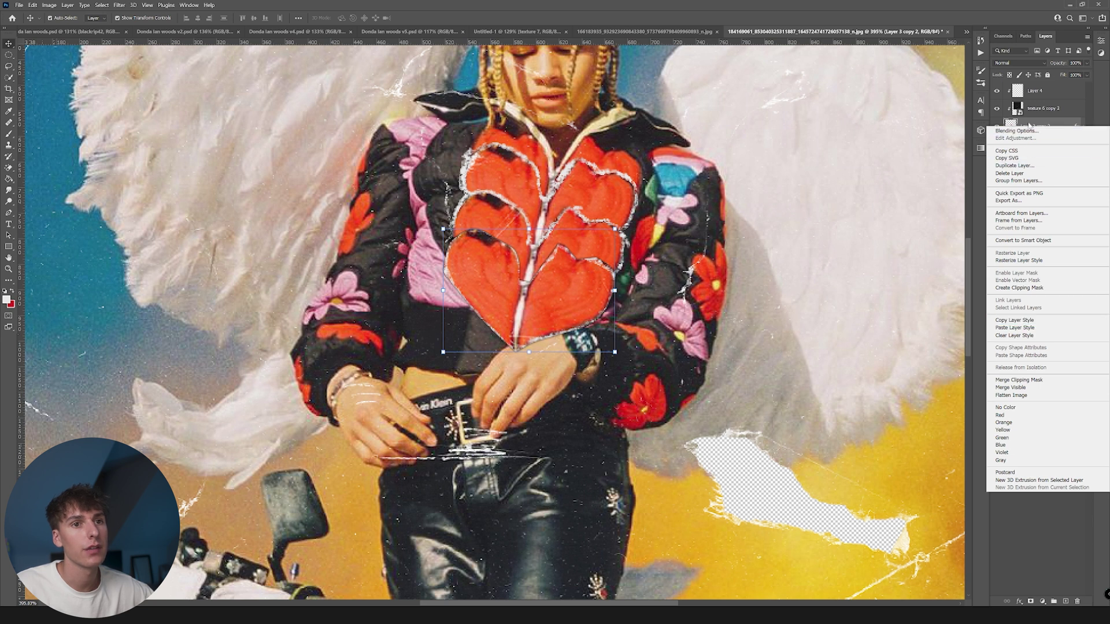
{"action": "left_click", "coordinate": [1015, 320]}
{"action": "right_click", "coordinate": [1038, 162]}
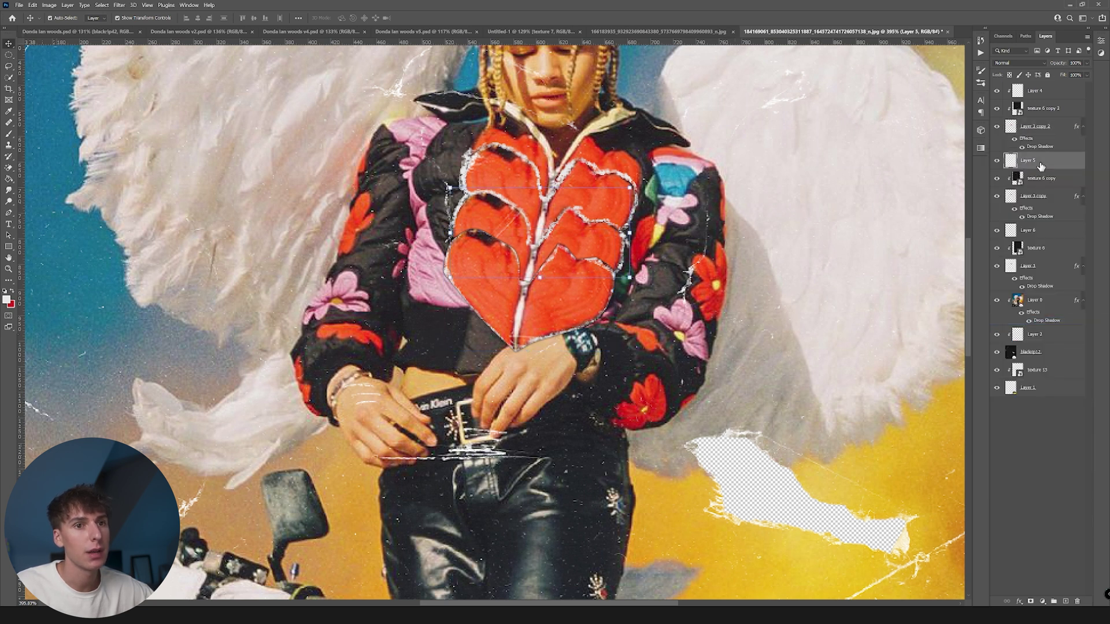
{"action": "left_click", "coordinate": [1016, 364]}
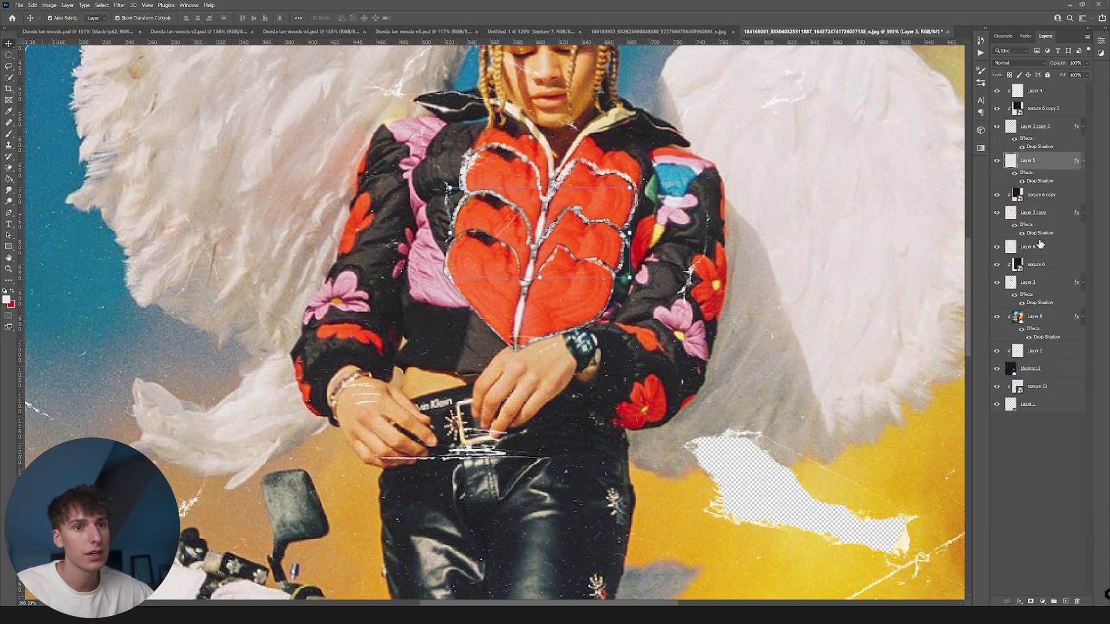
{"action": "left_click", "coordinate": [1036, 212]}
{"action": "right_click", "coordinate": [1040, 214]}
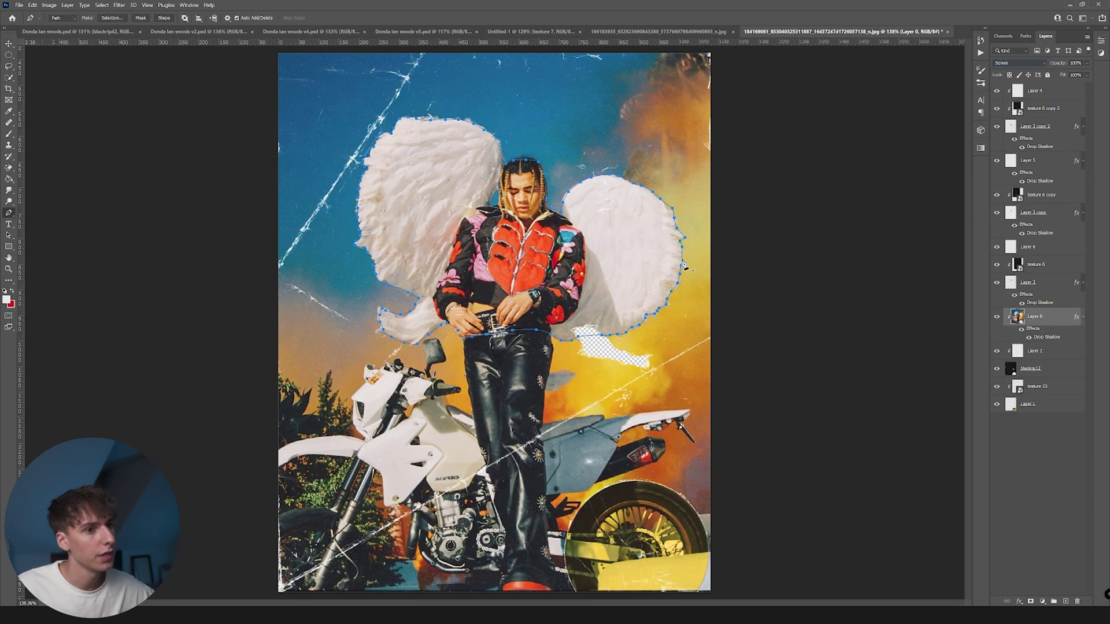
Convert the path around the wings and upper body into a selection and copy it from Layer 0 onto a new layer.
{"action": "right_click", "coordinate": [643, 249]}
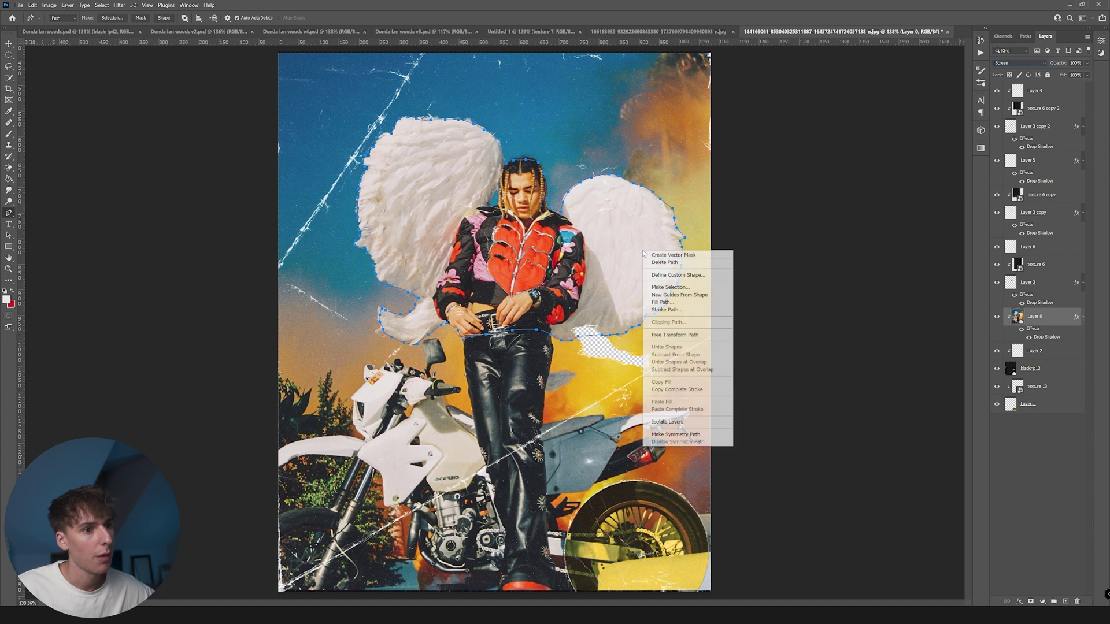
{"action": "left_click", "coordinate": [665, 285]}
{"action": "left_click", "coordinate": [598, 176]}
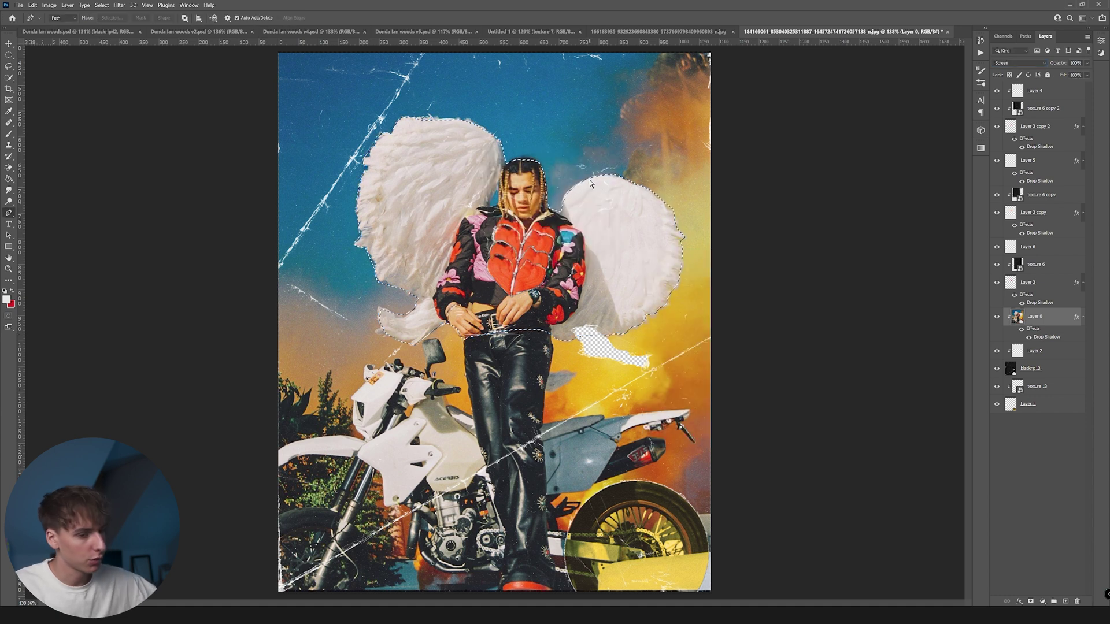
{"action": "key", "text": "ctrl+j"}
Set the winged upper-body cutout's blend mode to Normal and adjust its drop shadow distance.
{"action": "left_click", "coordinate": [1020, 63]}
{"action": "left_click", "coordinate": [1016, 71]}
{"action": "double_click", "coordinate": [1040, 337]}
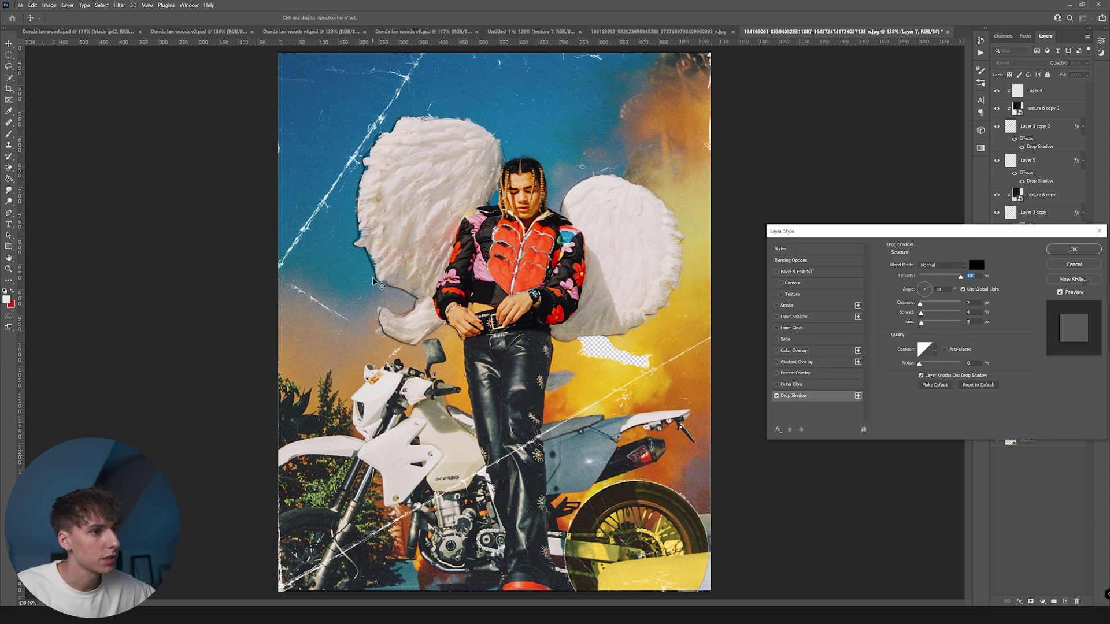
{"action": "mouse_move", "coordinate": [921, 305]}
{"action": "left_mouse_down"}
{"action": "mouse_move", "coordinate": [905, 310]}
{"action": "mouse_move", "coordinate": [918, 315]}
{"action": "left_mouse_up"}
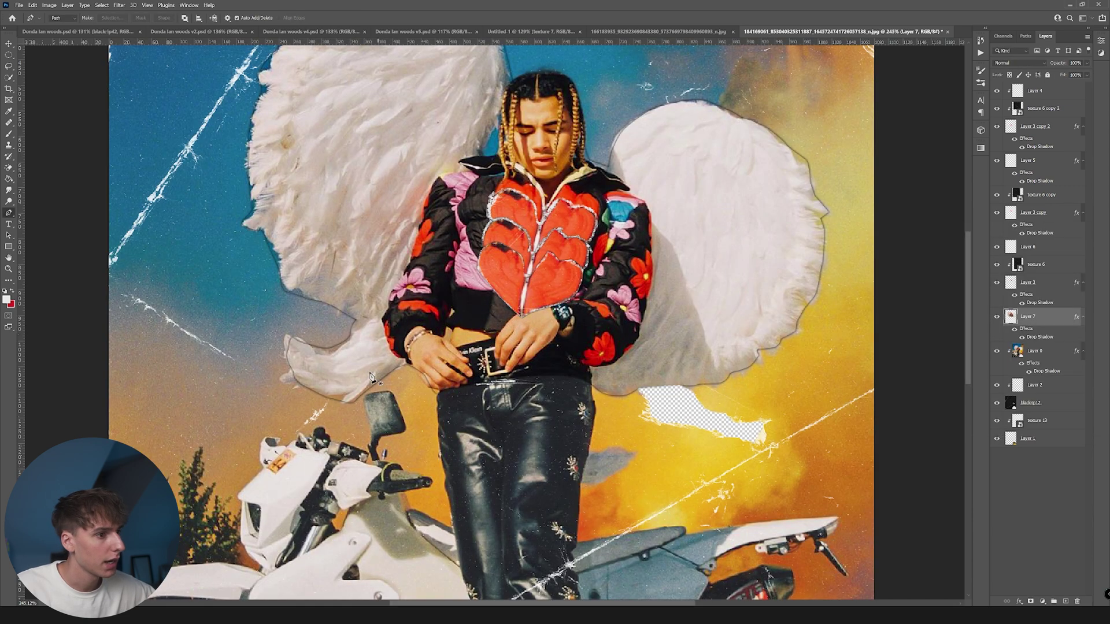
{"action": "scroll", "coordinate": [258, 234], "scroll_direction": "down", "scroll_amount": 2}
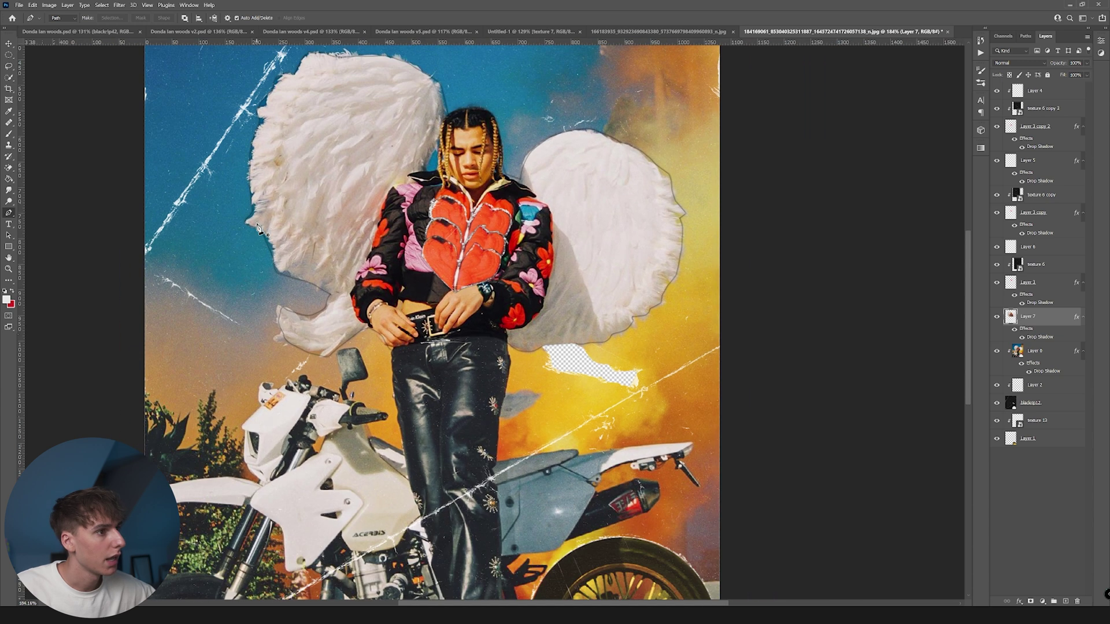
Create a new layer above the winged upper-body cutout and clip it to that cutout for brush work.
{"action": "left_click", "coordinate": [9, 138]}
{"action": "left_click", "coordinate": [1065, 602]}
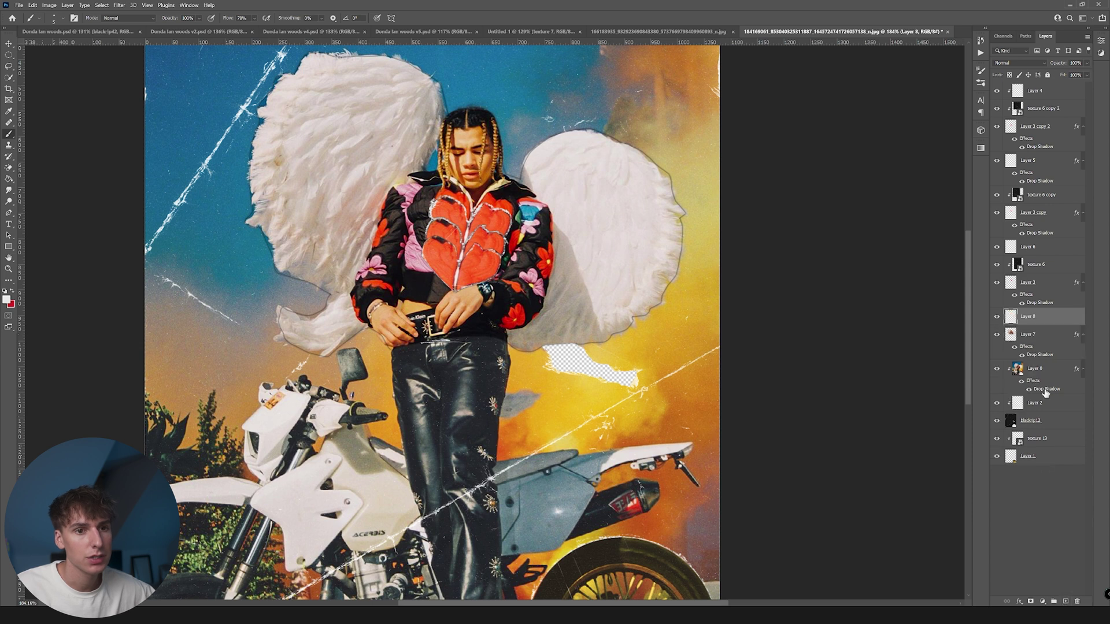
{"action": "right_click", "coordinate": [1009, 415]}
{"action": "left_click", "coordinate": [960, 402]}
Paint thin white paper edges along the outlines of both wings on the clipped layer.
{"action": "scroll", "coordinate": [562, 146], "scroll_direction": "up", "scroll_amount": 5}
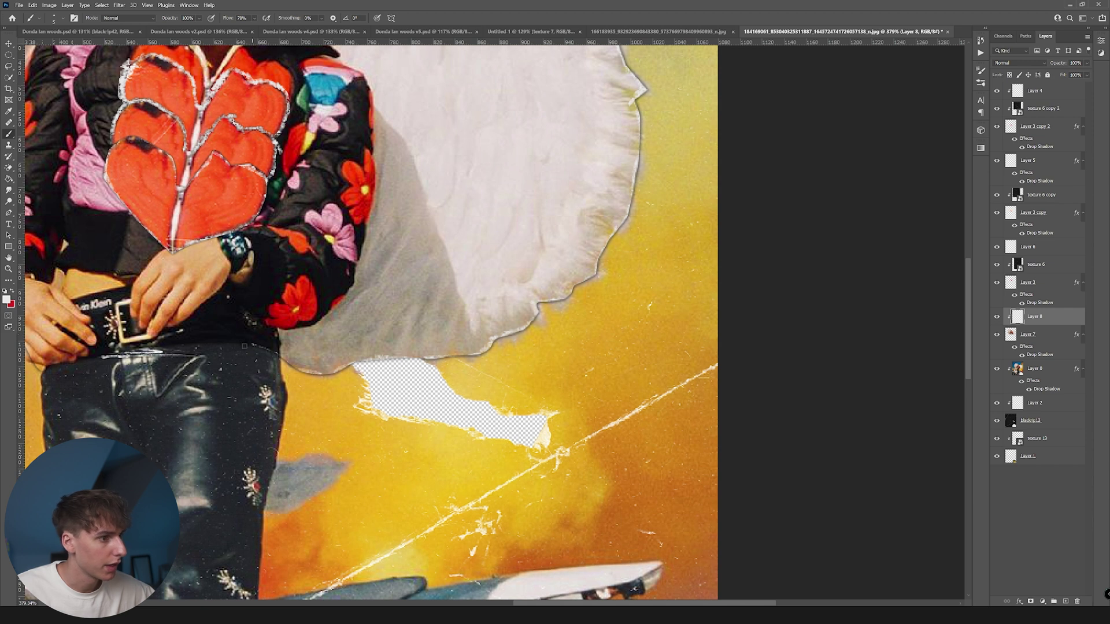
{"action": "left_click_drag", "start_coordinate": [244, 345], "coordinate": [209, 345]}
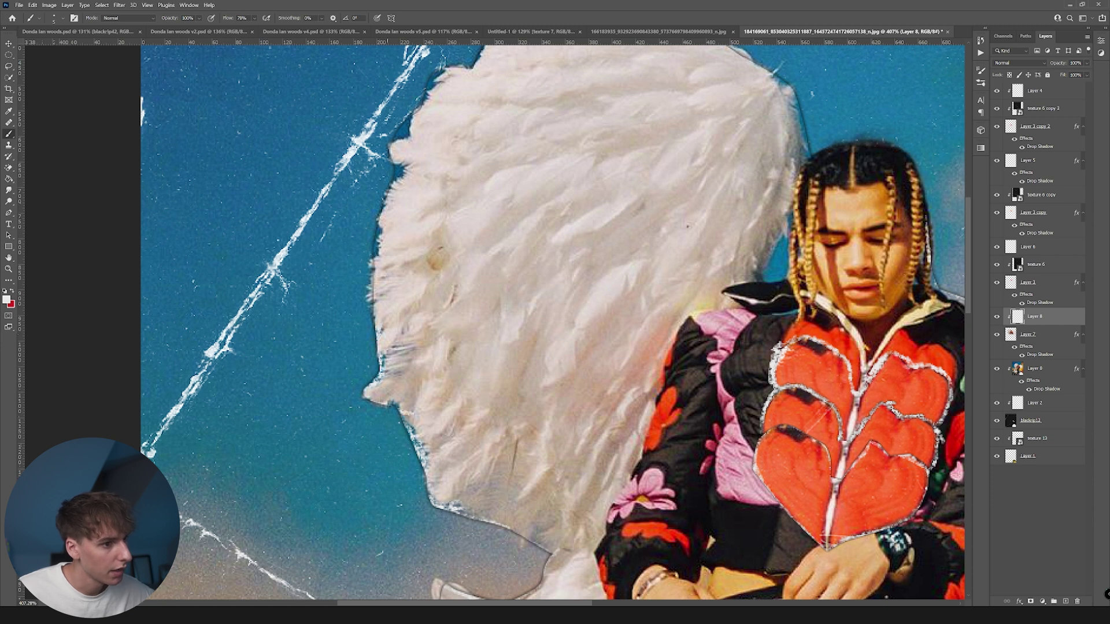
{"action": "left_click_drag", "start_coordinate": [377, 262], "coordinate": [382, 231]}
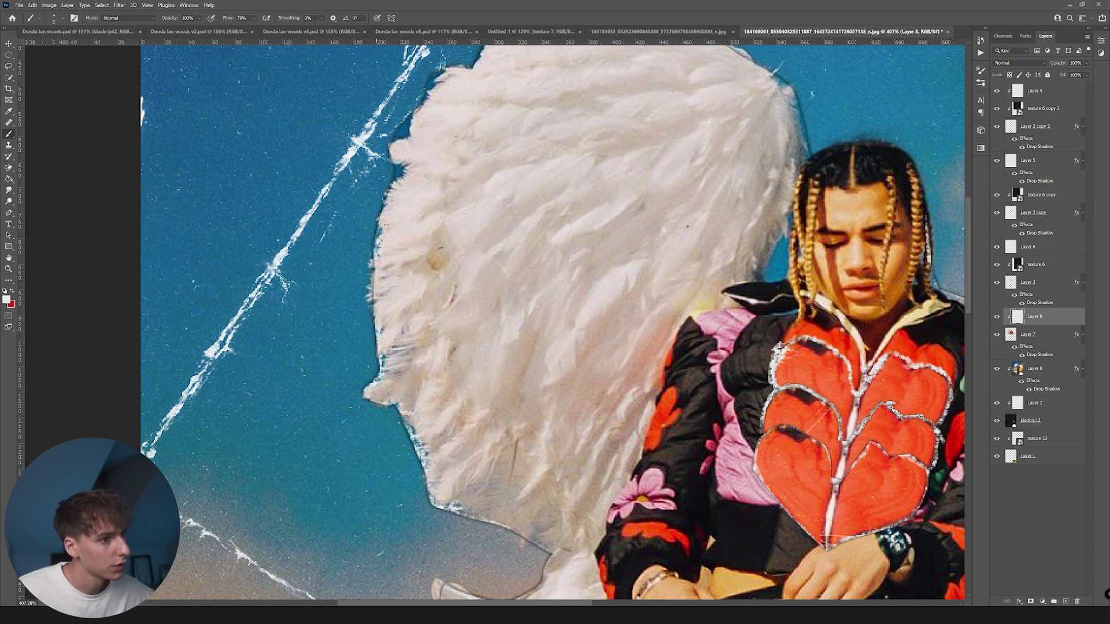
{"action": "left_click_drag", "start_coordinate": [395, 176], "coordinate": [431, 84]}
Paint a white paper edge around the head and in the gap between the braids, collar and wing.
{"action": "scroll", "coordinate": [430, 81], "scroll_direction": "down", "scroll_amount": 4}
{"action": "scroll", "coordinate": [462, 194], "scroll_direction": "up", "scroll_amount": 2}
{"action": "left_click_drag", "start_coordinate": [450, 256], "coordinate": [516, 247]}
{"action": "key", "text": "ctrl+z"}
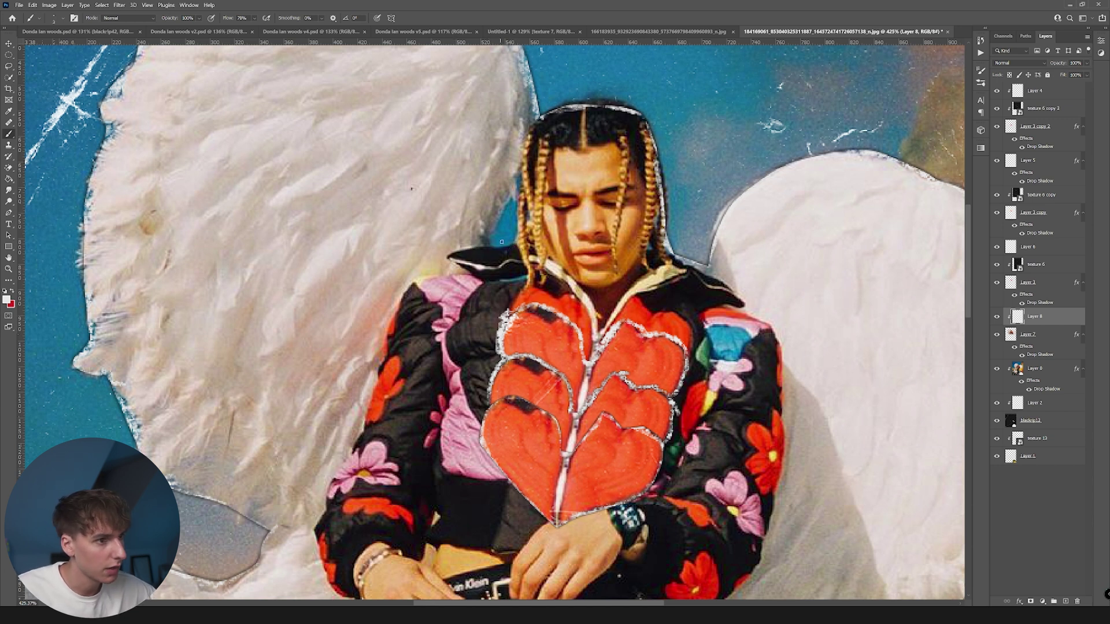
{"action": "left_click_drag", "start_coordinate": [491, 245], "coordinate": [448, 254]}
{"action": "left_click_drag", "start_coordinate": [498, 220], "coordinate": [492, 241]}
Place texture 28 from the Paper Textures folder over the winged upper-body cutout.
{"action": "key", "text": "ctrl+0"}
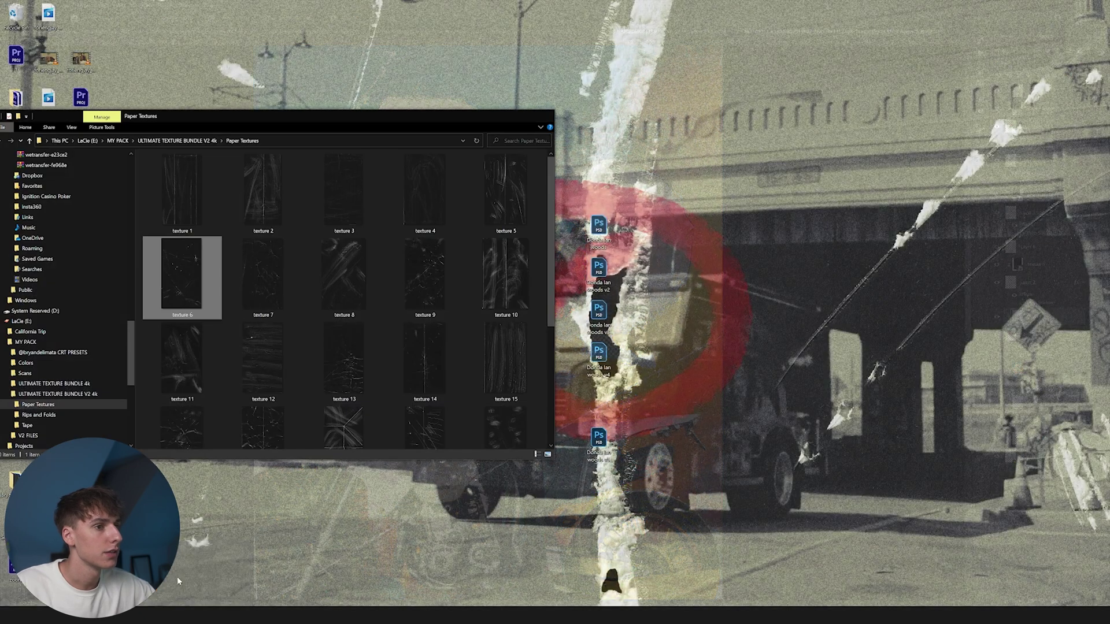
{"action": "left_click", "coordinate": [177, 577]}
{"action": "left_click_drag", "start_coordinate": [322, 118], "coordinate": [835, 123]}
{"action": "scroll", "coordinate": [834, 253], "scroll_direction": "down", "scroll_amount": 3}
{"action": "left_click_drag", "start_coordinate": [863, 412], "coordinate": [448, 286]}
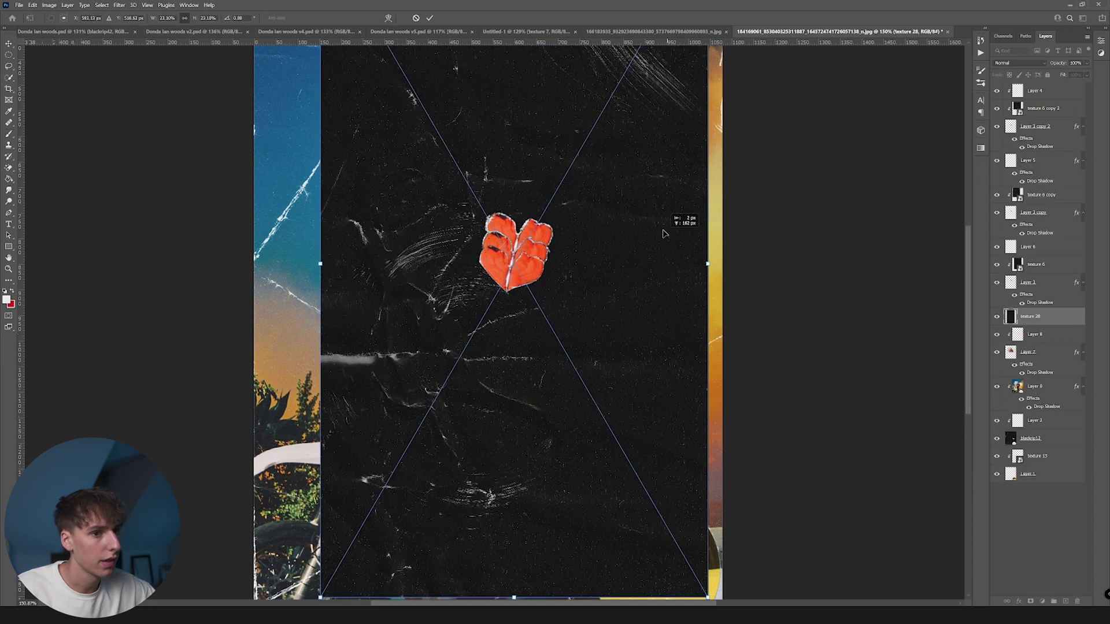
{"action": "key", "text": "Return"}
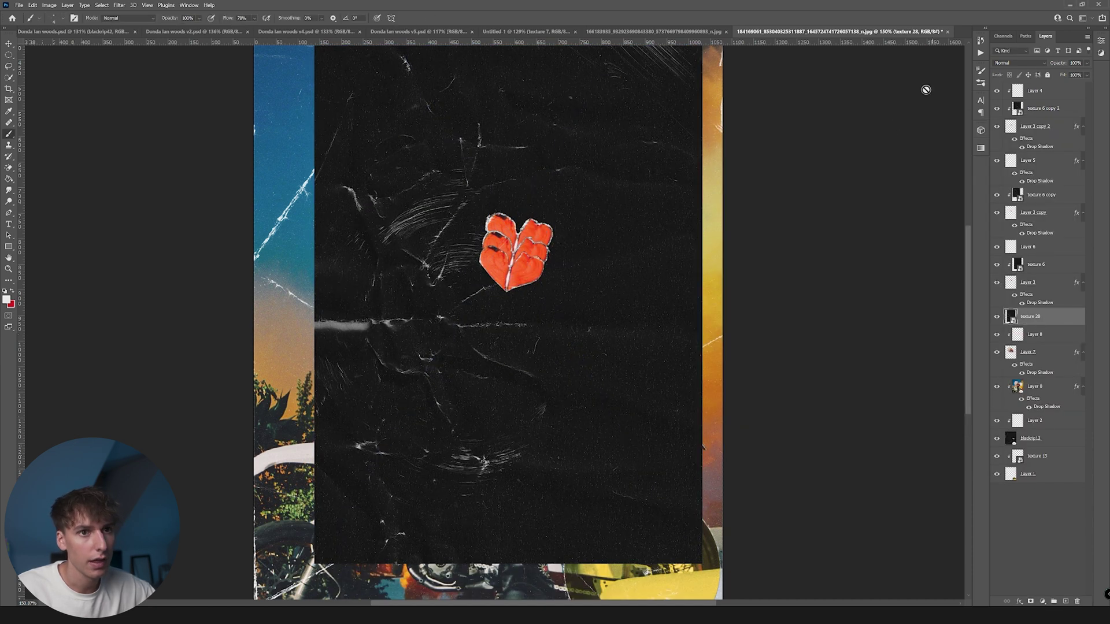
Blend texture 28 in Screen mode, clip it to the winged cutout and shift it over the wings.
{"action": "left_click", "coordinate": [1018, 62]}
{"action": "left_click", "coordinate": [998, 137]}
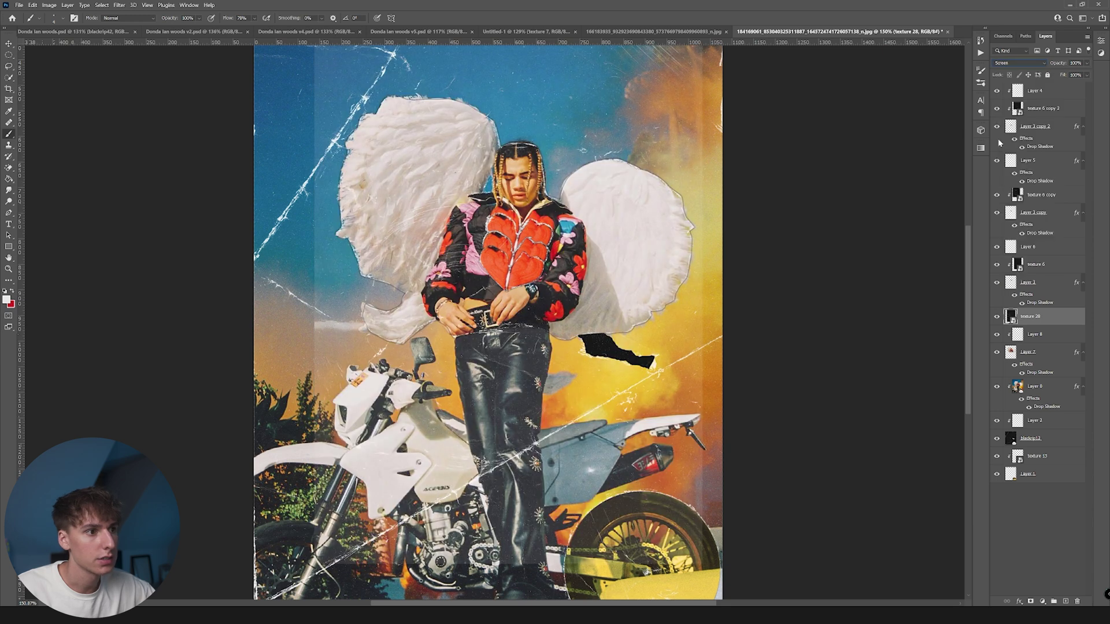
{"action": "right_click", "coordinate": [1039, 316]}
{"action": "left_click", "coordinate": [960, 422]}
{"action": "key", "text": "v"}
{"action": "left_click_drag", "start_coordinate": [387, 192], "coordinate": [369, 195]}
Set the blend mode of texture 28 to Exclusion and deselect the layer.
{"action": "left_click", "coordinate": [1019, 63]}
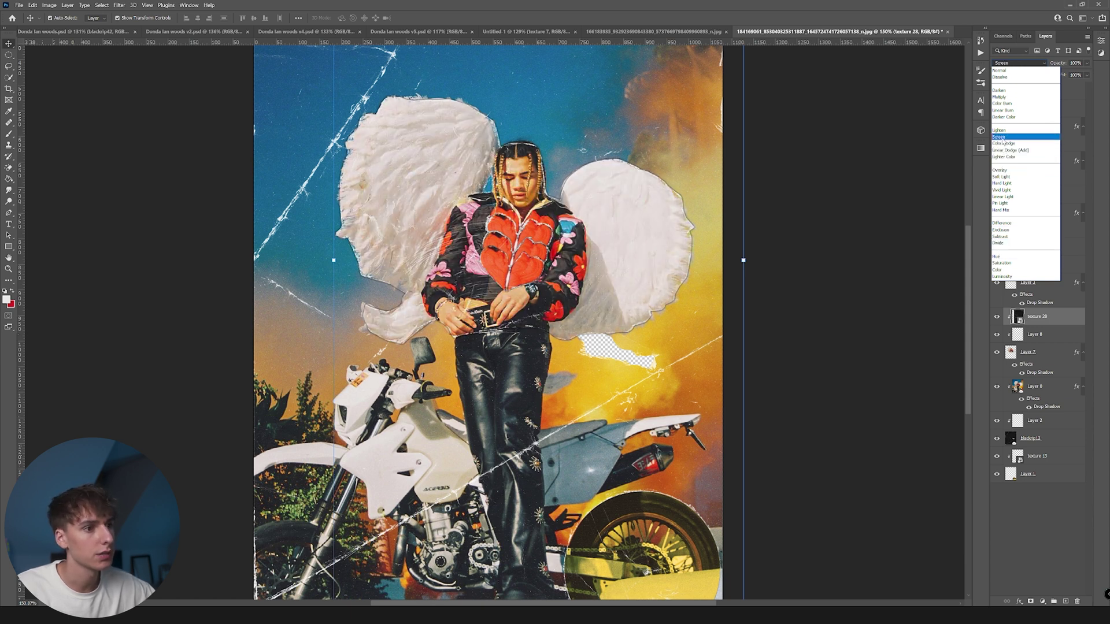
{"action": "left_click", "coordinate": [998, 230]}
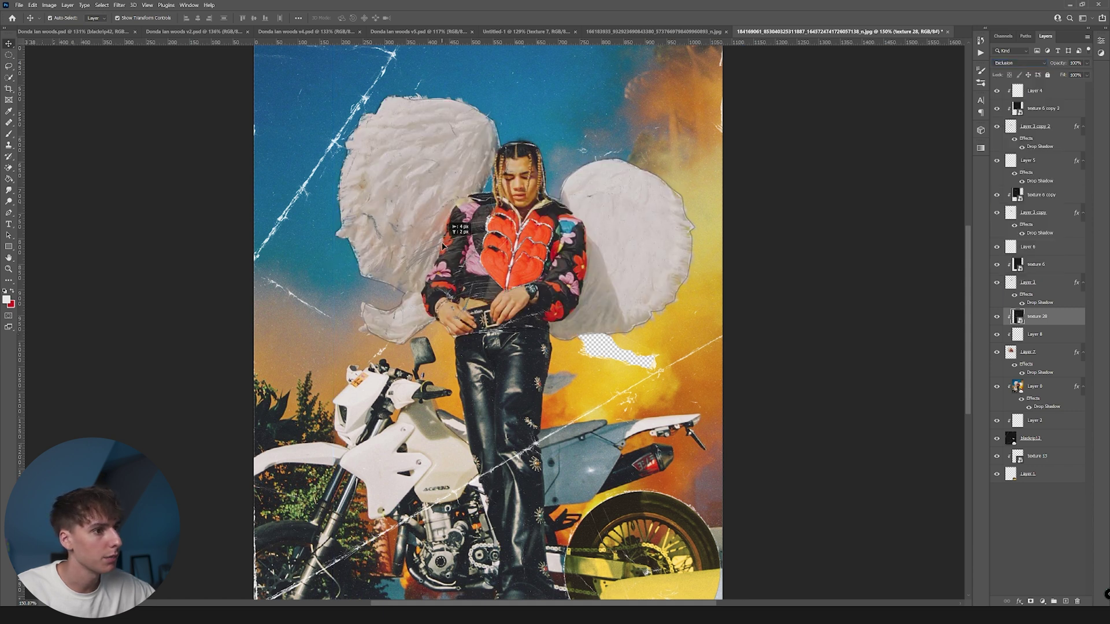
{"action": "left_click", "coordinate": [845, 271]}
Select a circle around the front of the motorbike and copy it from the photo layer onto a new layer.
{"action": "scroll", "coordinate": [816, 289], "scroll_direction": "down", "scroll_amount": 6}
{"action": "scroll", "coordinate": [815, 289], "scroll_direction": "up", "scroll_amount": 6}
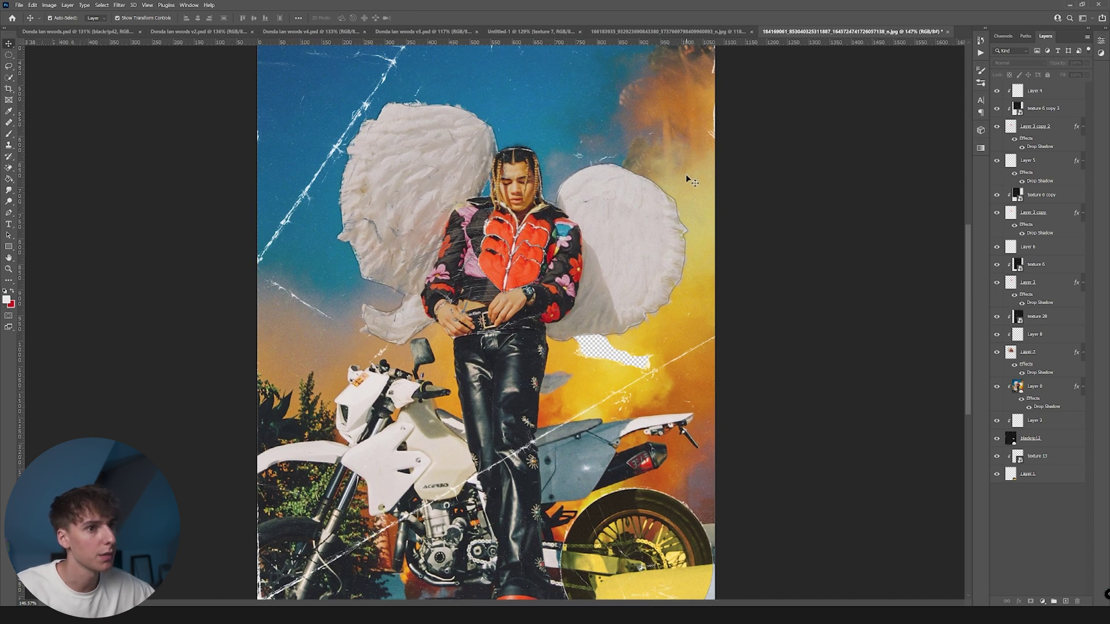
{"action": "scroll", "coordinate": [686, 178], "scroll_direction": "down", "scroll_amount": 3}
{"action": "scroll", "coordinate": [686, 178], "scroll_direction": "up", "scroll_amount": 2}
{"action": "key", "text": "m"}
{"action": "left_click_drag", "start_coordinate": [478, 344], "coordinate": [304, 540]}
{"action": "left_click_drag", "start_coordinate": [431, 450], "coordinate": [443, 449]}
{"action": "left_click", "coordinate": [1036, 387]}
{"action": "key", "text": "ctrl+j"}
{"action": "key", "text": "shift+alt+s"}
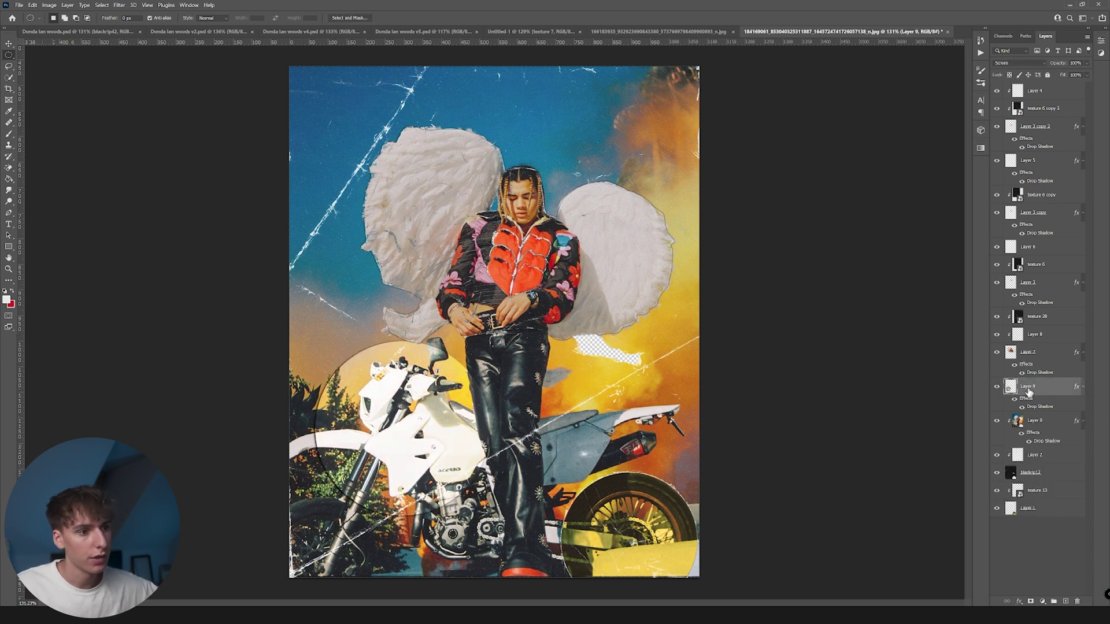
Set the circular motorbike cutout to Normal blending and move it to the artwork's upper-right corner.
{"action": "left_click", "coordinate": [8, 43]}
{"action": "left_click", "coordinate": [1021, 62]}
{"action": "left_click", "coordinate": [1017, 72]}
{"action": "left_click_drag", "start_coordinate": [1047, 386], "coordinate": [1032, 82]}
{"action": "left_click_drag", "start_coordinate": [391, 422], "coordinate": [636, 114]}
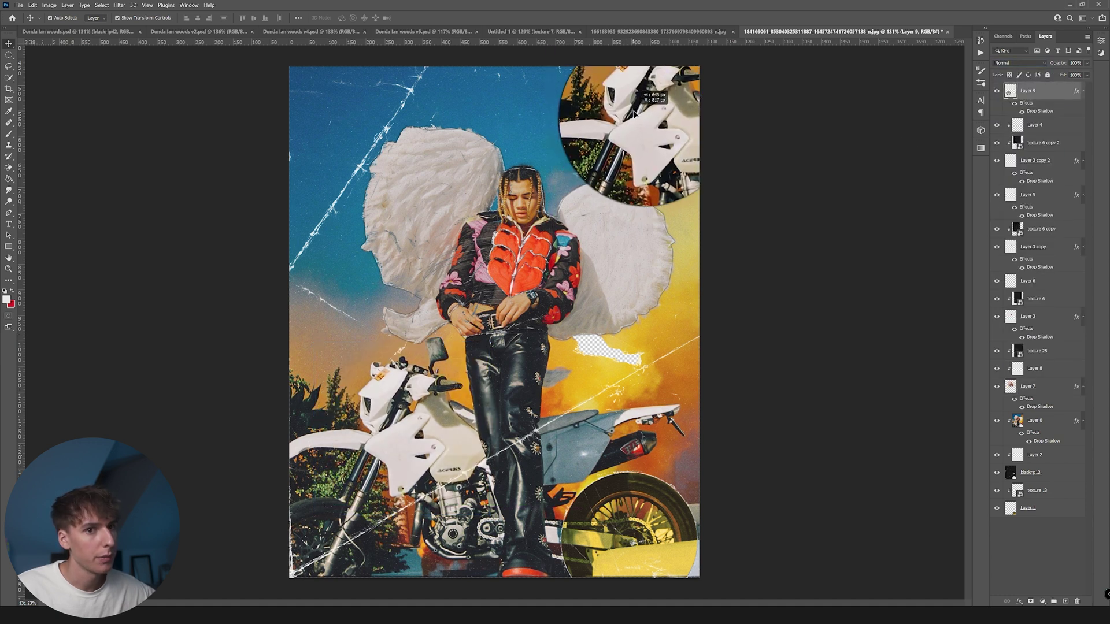
Stack the circular motorbike cutout below the winged upper-body cutout, Layer 7, and fine-tune its position.
{"action": "left_click_drag", "start_coordinate": [1029, 101], "coordinate": [1026, 414]}
{"action": "mouse_move", "coordinate": [642, 132]}
{"action": "left_mouse_down"}
{"action": "mouse_move", "coordinate": [626, 143]}
{"action": "mouse_move", "coordinate": [641, 140]}
{"action": "left_mouse_up"}
{"action": "left_click", "coordinate": [733, 200]}
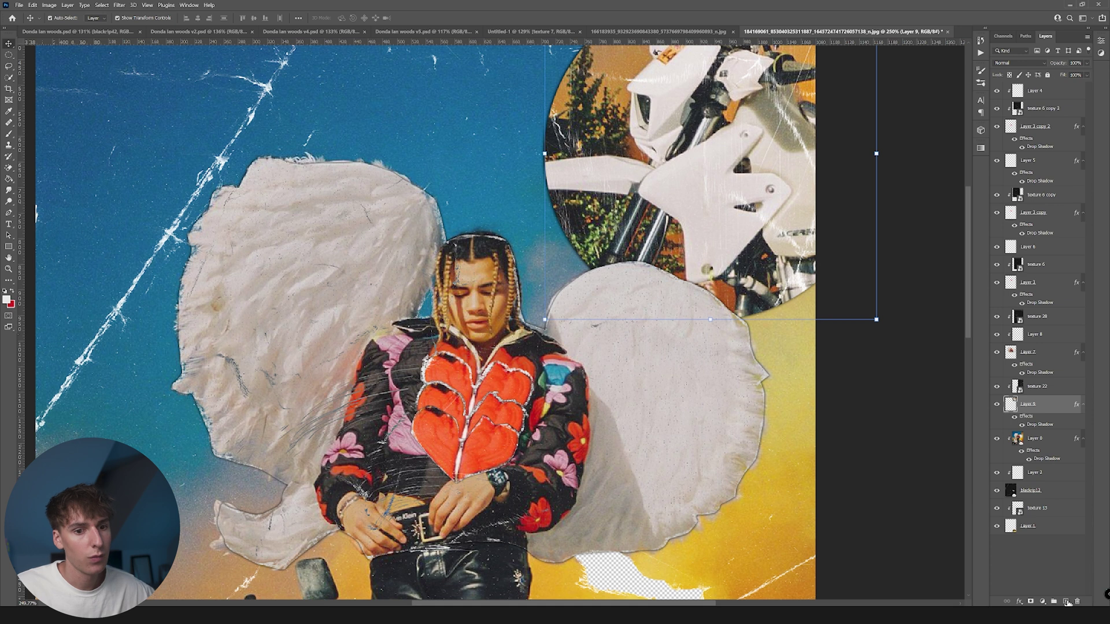
Add a clipped layer above the circular motorbike cutout for painting its paper edge, and choose the Brush tool.
{"action": "left_click", "coordinate": [1067, 603]}
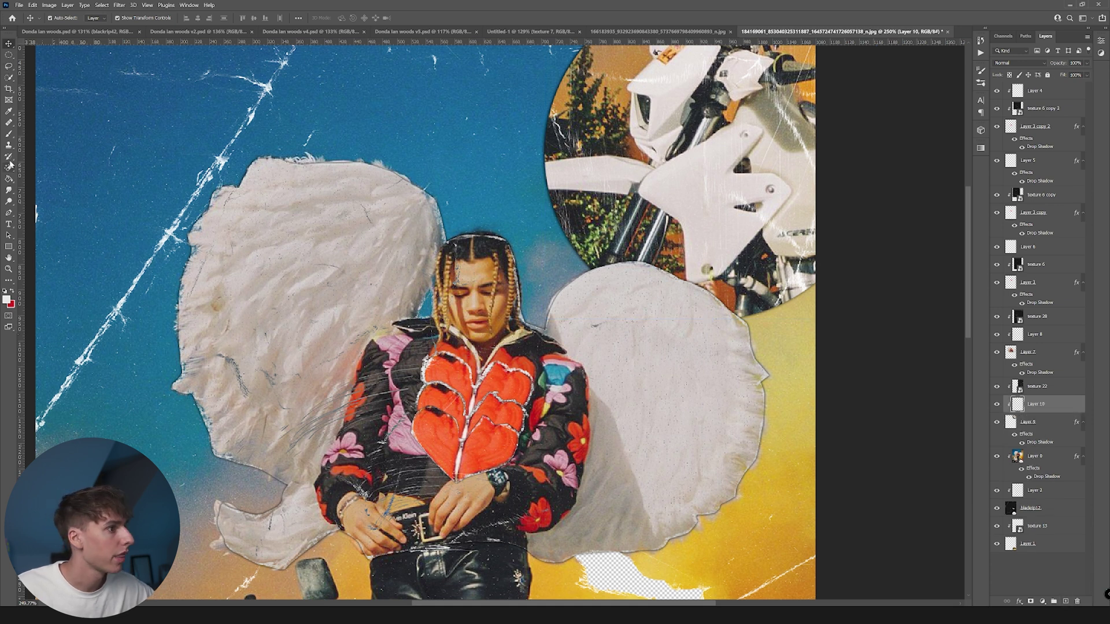
{"action": "left_click", "coordinate": [8, 133]}
{"action": "scroll", "coordinate": [596, 133], "scroll_direction": "down", "scroll_amount": 3}
{"action": "scroll", "coordinate": [571, 93], "scroll_direction": "up", "scroll_amount": 3}
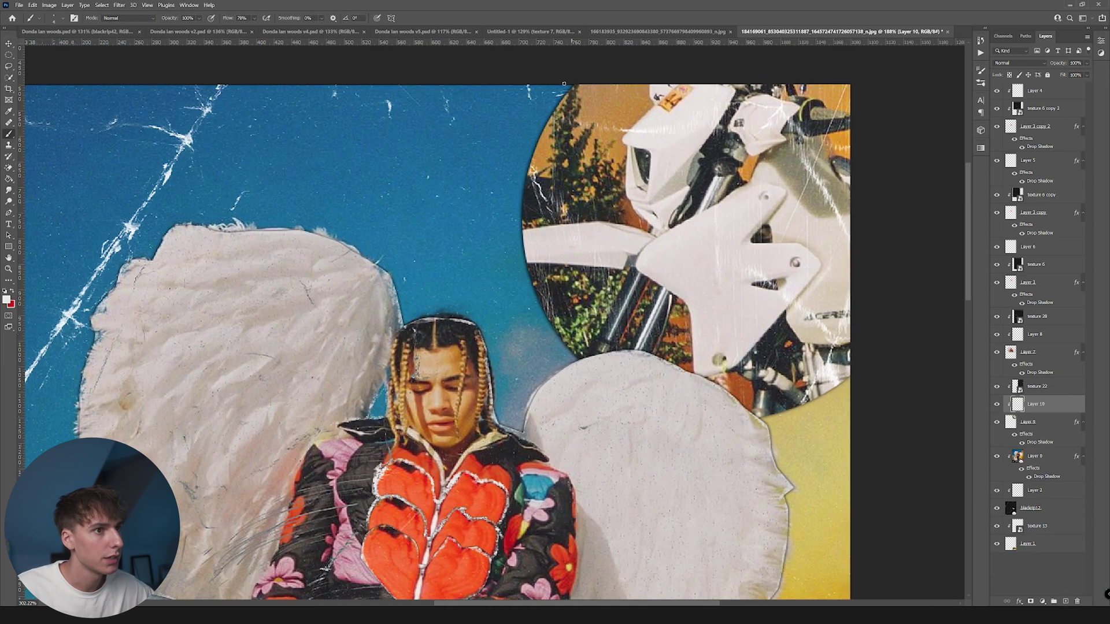
Duplicate all layers from Layer 1 up to Layer 4 and merge the duplicates into one layer.
{"action": "key", "text": "ctrl+0"}
{"action": "left_click", "coordinate": [1032, 552]}
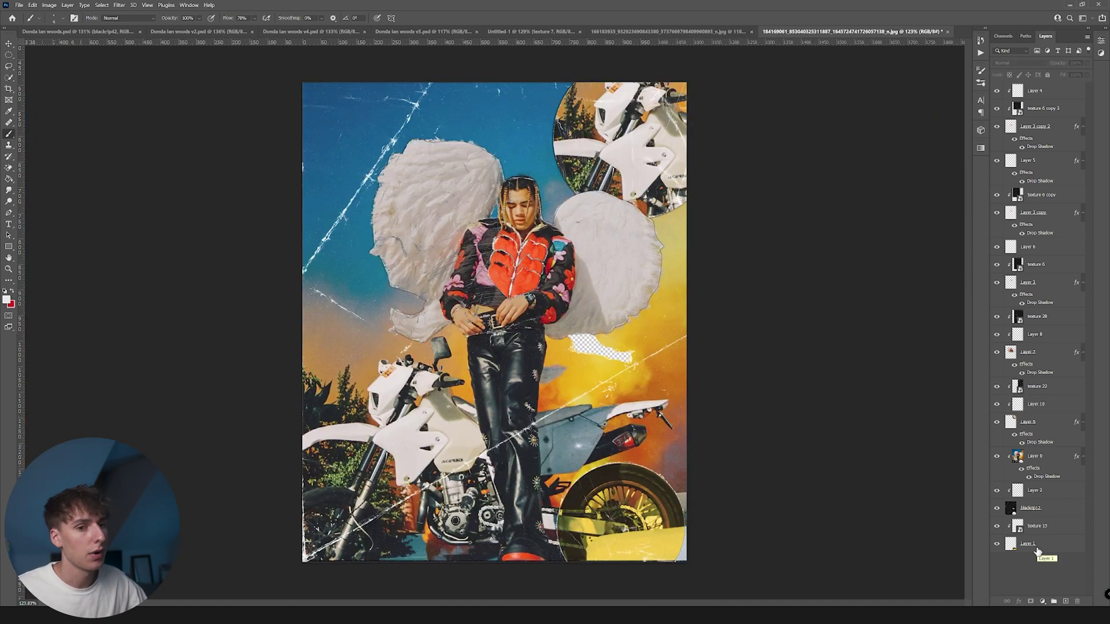
{"action": "left_click", "coordinate": [1038, 550]}
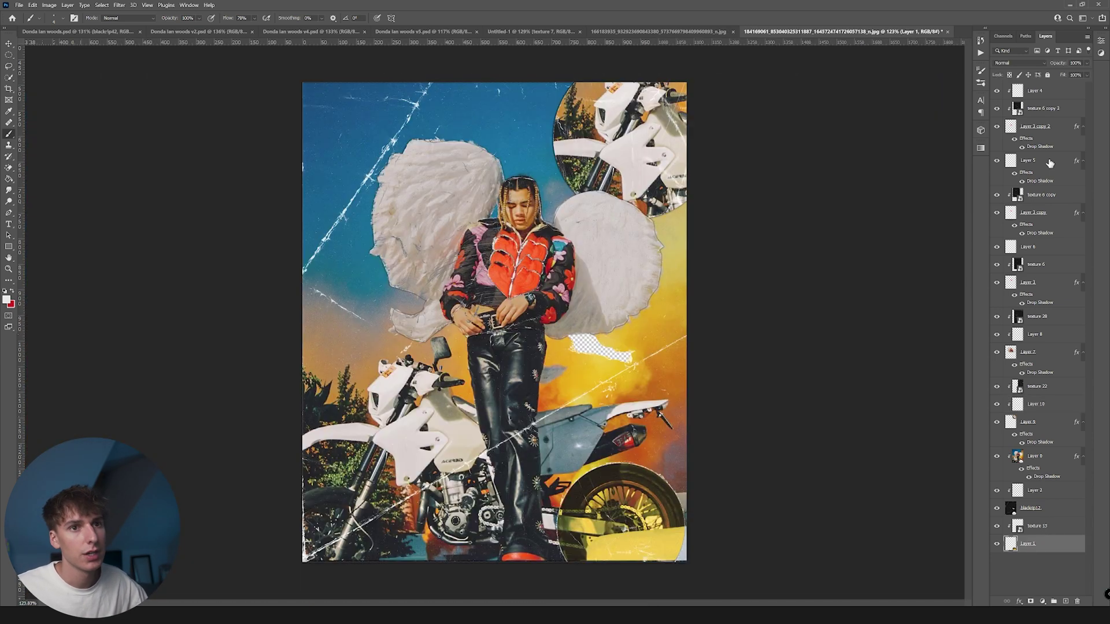
{"action": "left_click", "coordinate": [1057, 96], "text": "shift"}
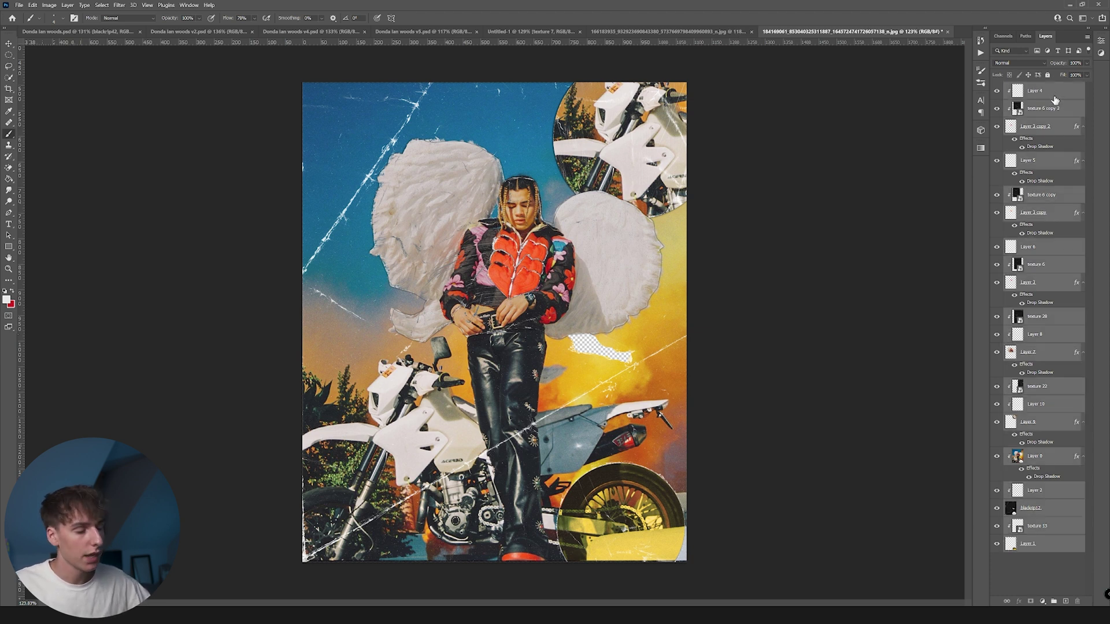
{"action": "key", "text": "ctrl+j"}
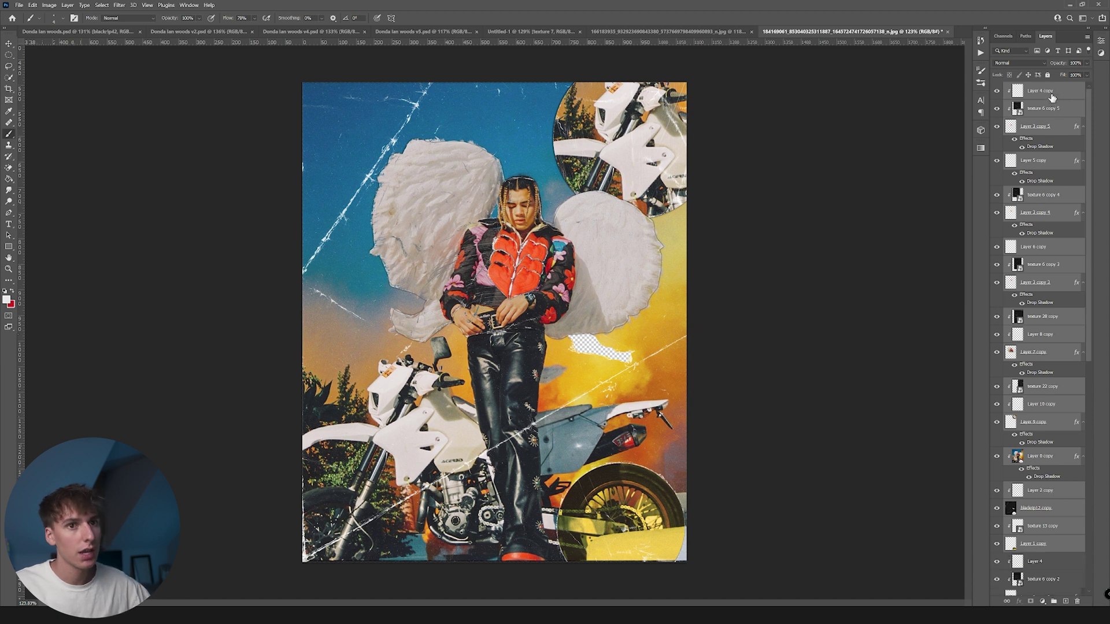
{"action": "right_click", "coordinate": [1052, 97]}
{"action": "left_click", "coordinate": [1029, 347]}
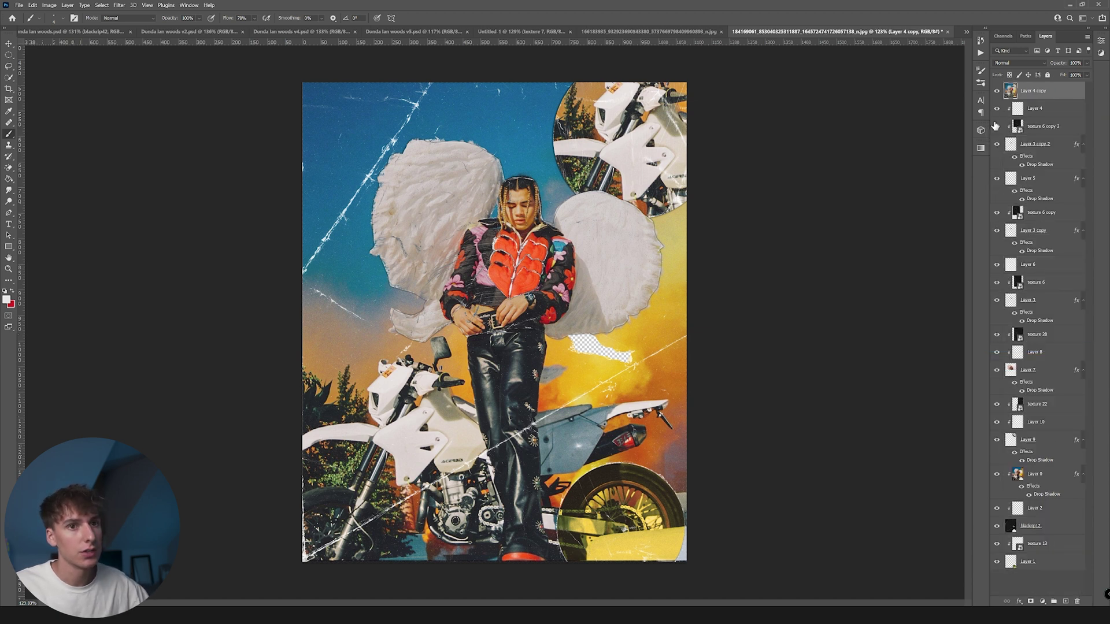
Hide all the original layers so only the merged Layer 4 copy stays visible.
{"action": "left_click", "coordinate": [997, 92]}
{"action": "left_click", "coordinate": [996, 92]}
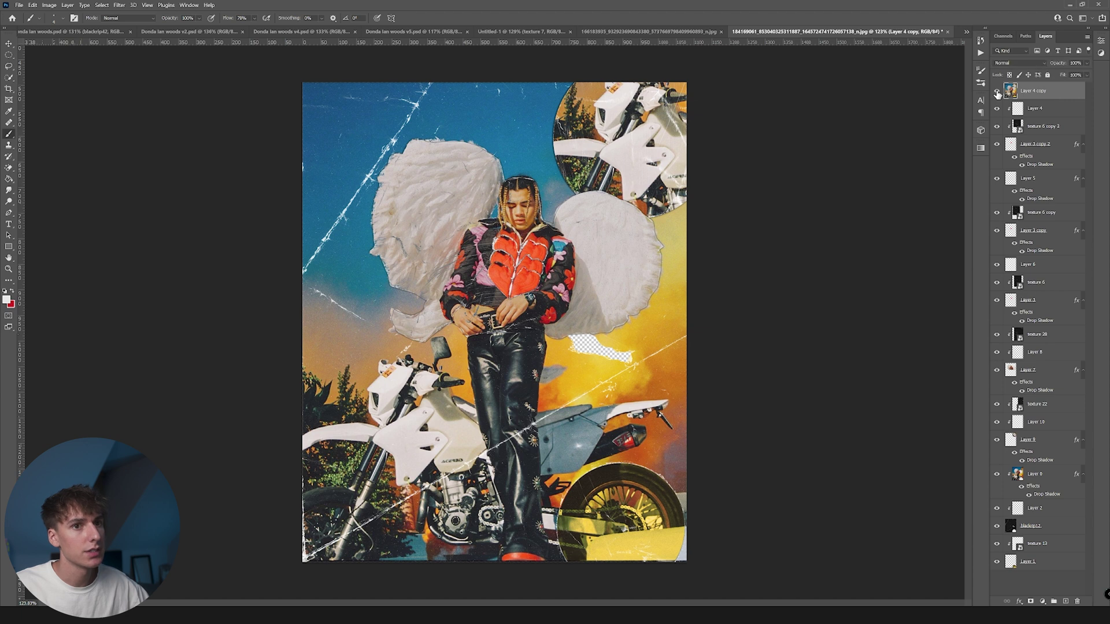
{"action": "left_click_drag", "start_coordinate": [995, 243], "coordinate": [995, 551]}
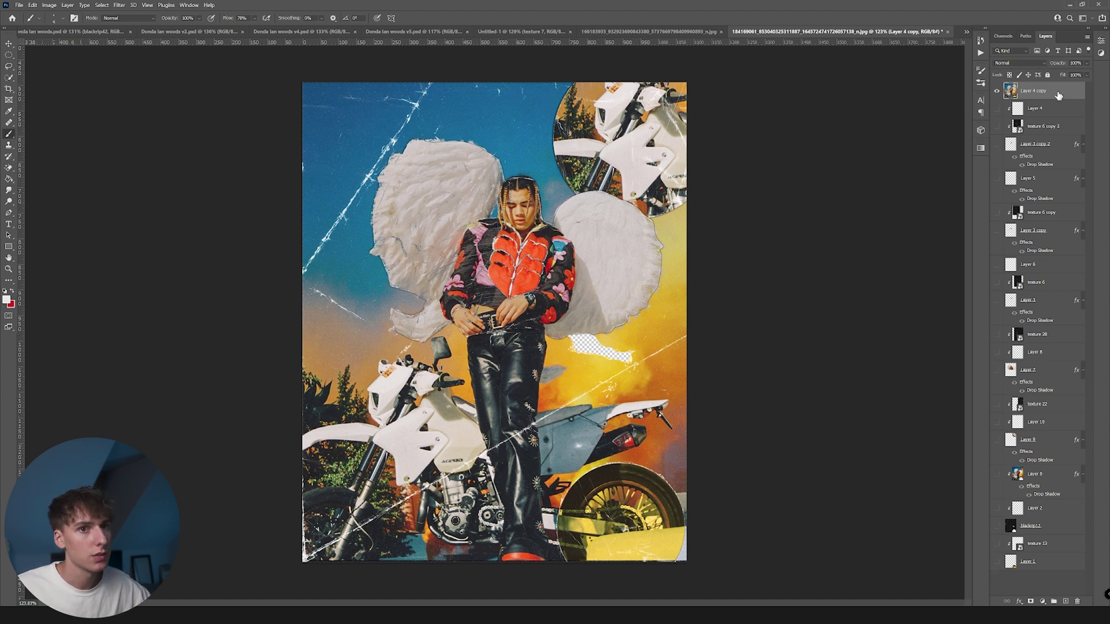
{"action": "scroll", "coordinate": [758, 174], "scroll_direction": "up", "scroll_amount": 4}
{"action": "scroll", "coordinate": [735, 173], "scroll_direction": "down", "scroll_amount": 5}
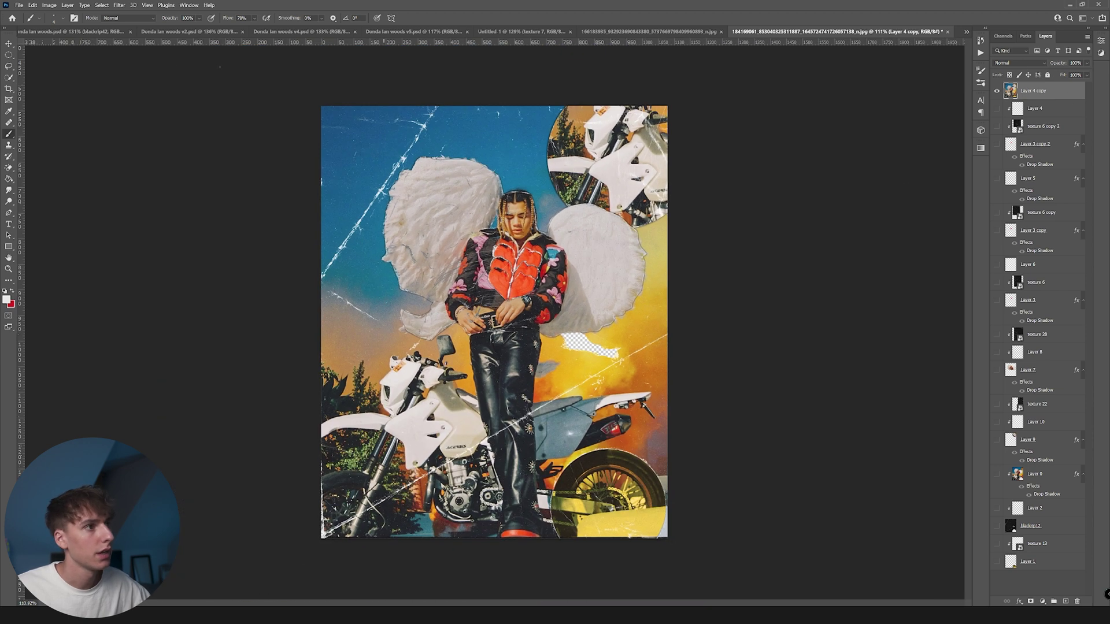
{"action": "left_click", "coordinate": [102, 5]}
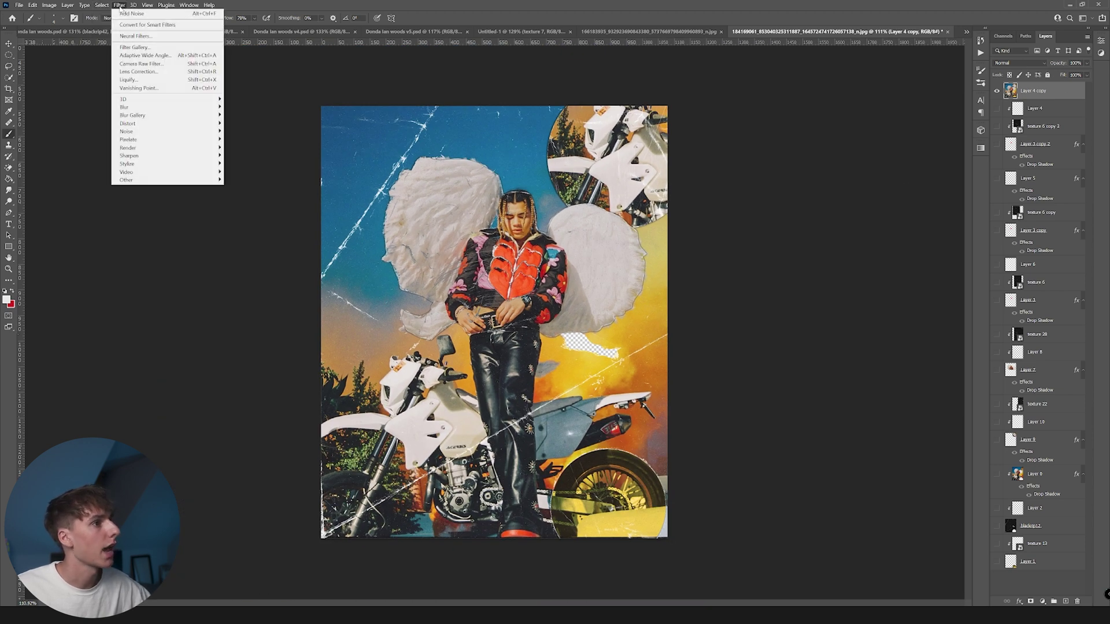
{"action": "mouse_move", "coordinate": [137, 133]}
{"action": "left_click", "coordinate": [248, 130]}
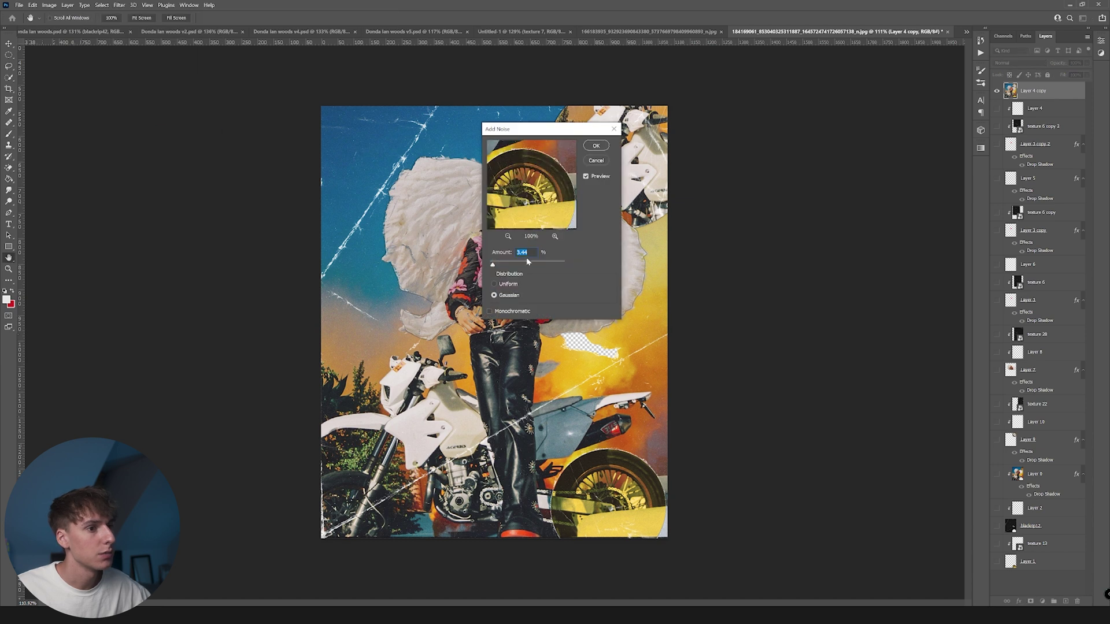
{"action": "key", "text": "Return"}
Convert the merged Layer 4 copy to a smart object.
{"action": "right_click", "coordinate": [1044, 94]}
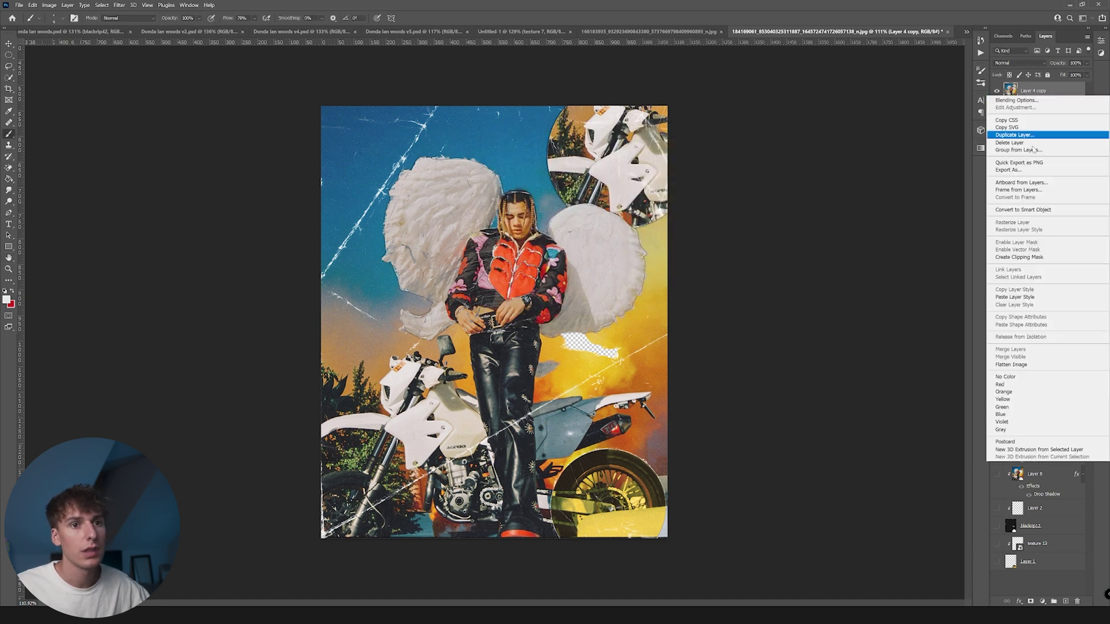
{"action": "left_click", "coordinate": [1025, 210]}
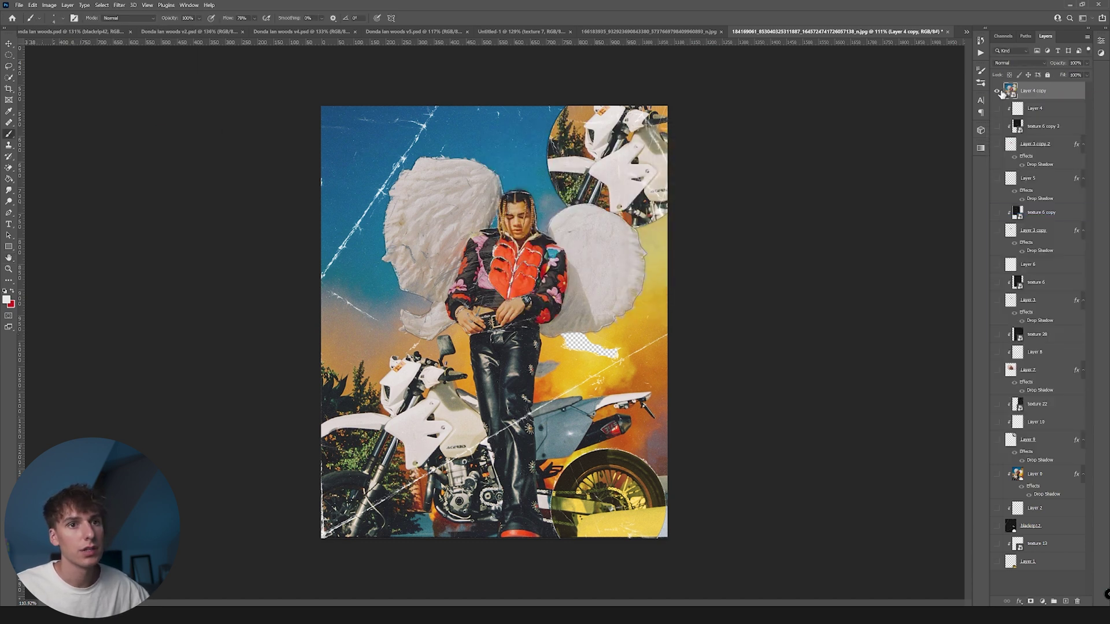
{"action": "left_click", "coordinate": [117, 7]}
{"action": "mouse_move", "coordinate": [190, 133]}
{"action": "left_click", "coordinate": [274, 132]}
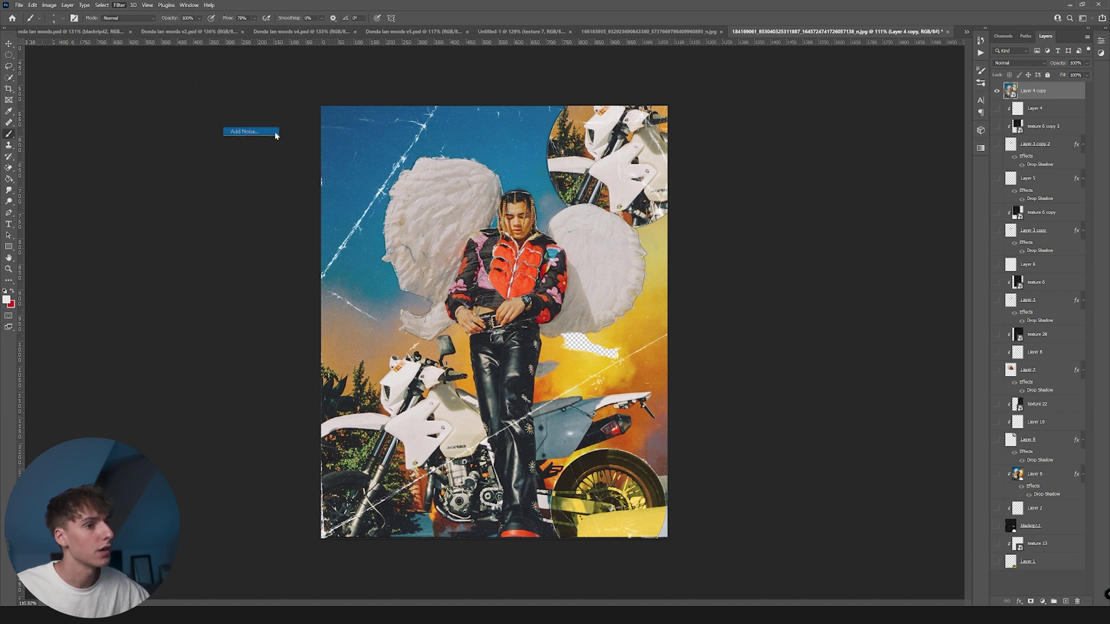
{"action": "key", "text": "Return"}
Apply the Add Noise filter to the Layer 4 copy smart object with a 2.96% amount and Gaussian distribution.
{"action": "scroll", "coordinate": [498, 279], "scroll_direction": "up", "scroll_amount": 6}
{"action": "scroll", "coordinate": [534, 211], "scroll_direction": "down", "scroll_amount": 1}
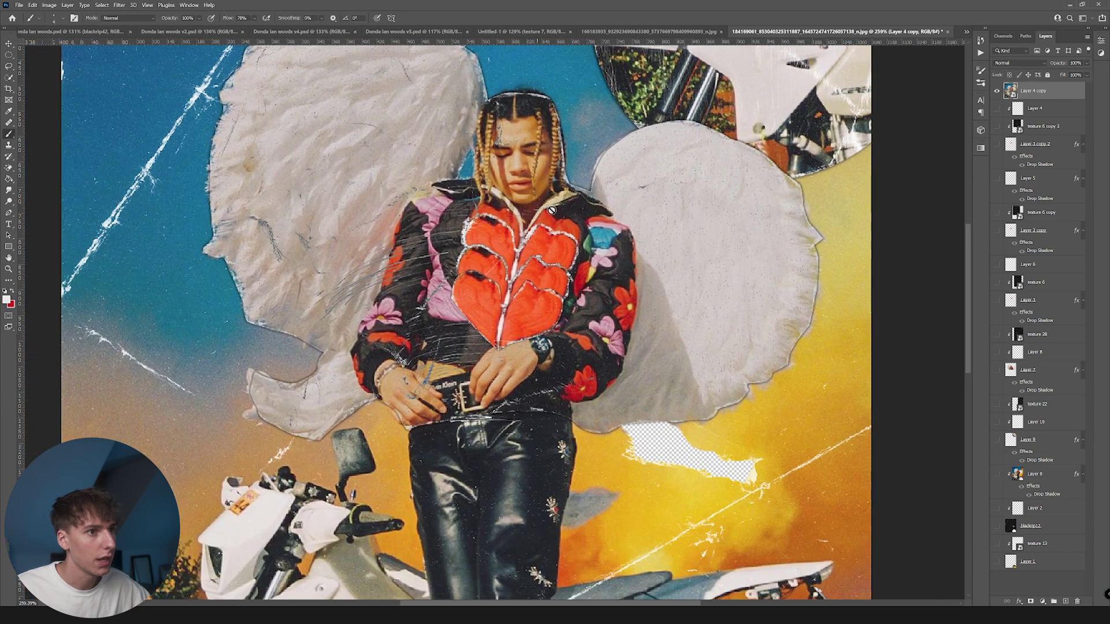
{"action": "scroll", "coordinate": [578, 173], "scroll_direction": "up", "scroll_amount": 3}
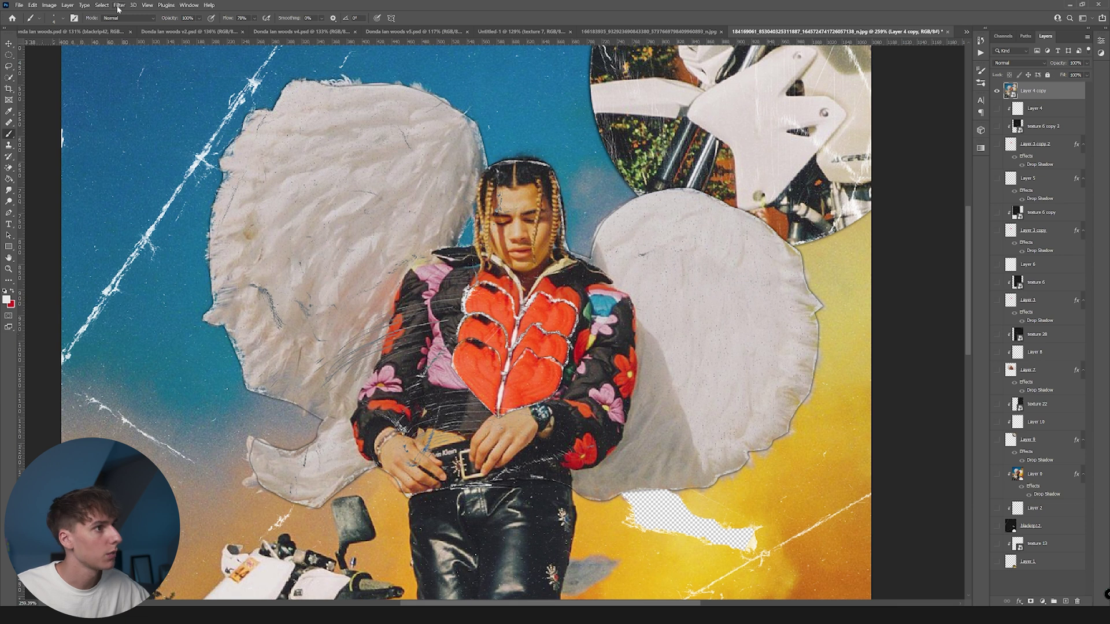
{"action": "left_click", "coordinate": [118, 7]}
{"action": "mouse_move", "coordinate": [191, 132]}
{"action": "left_click", "coordinate": [258, 133]}
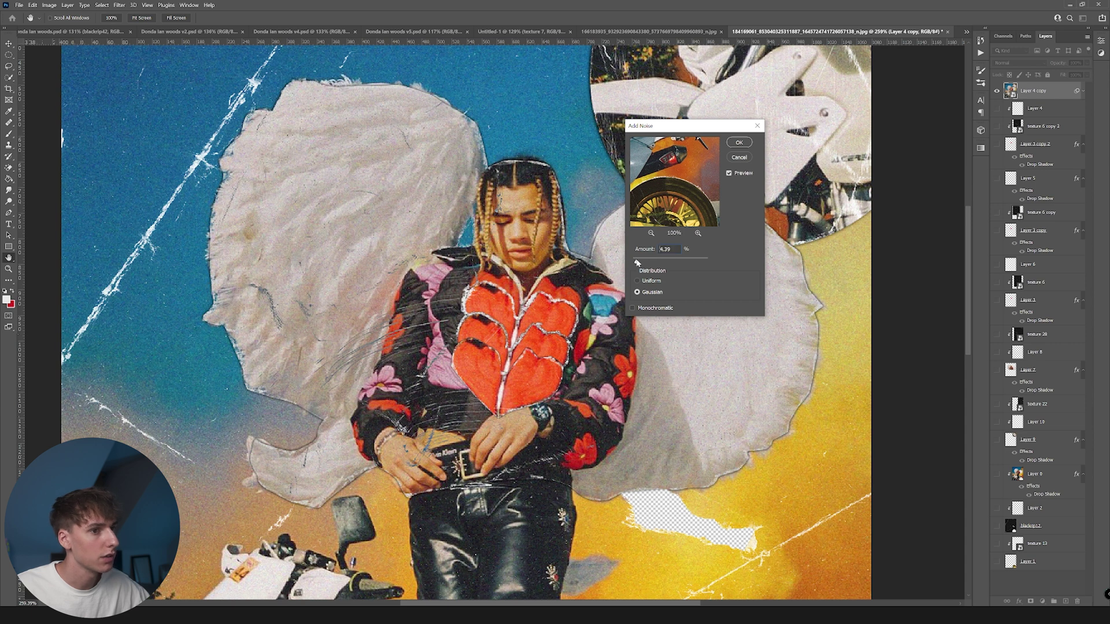
{"action": "left_click", "coordinate": [633, 309]}
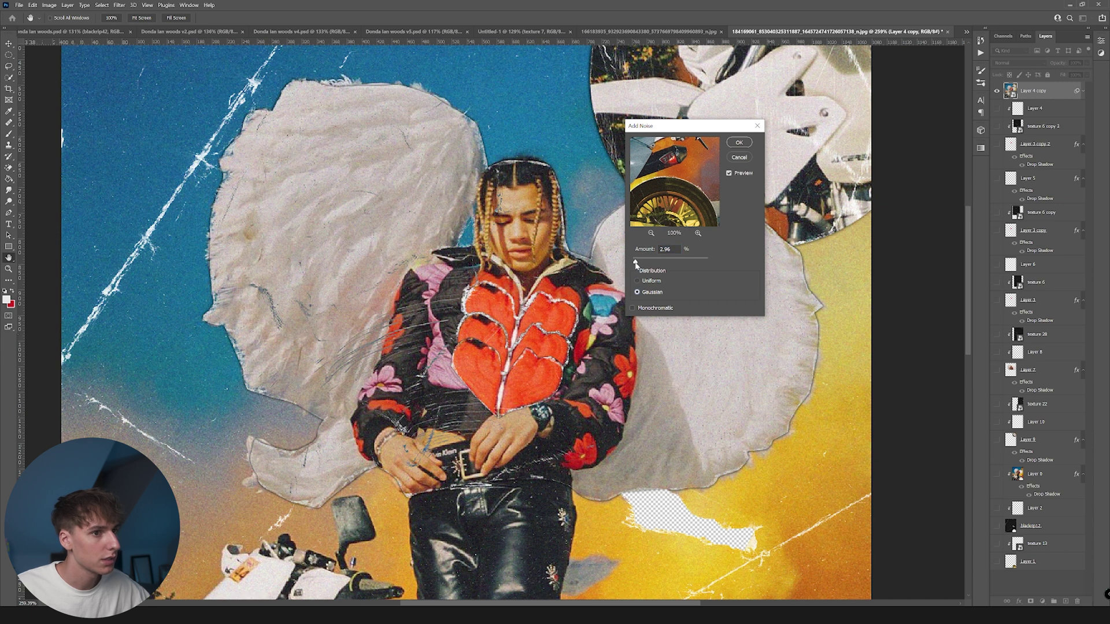
{"action": "left_click", "coordinate": [739, 142]}
Apply a Photo Filter to the Layer 4 copy smart object with the custom orange colour ffa200 at 10% density.
{"action": "key", "text": "ctrl+0"}
{"action": "left_click", "coordinate": [48, 6]}
{"action": "mouse_move", "coordinate": [66, 25]}
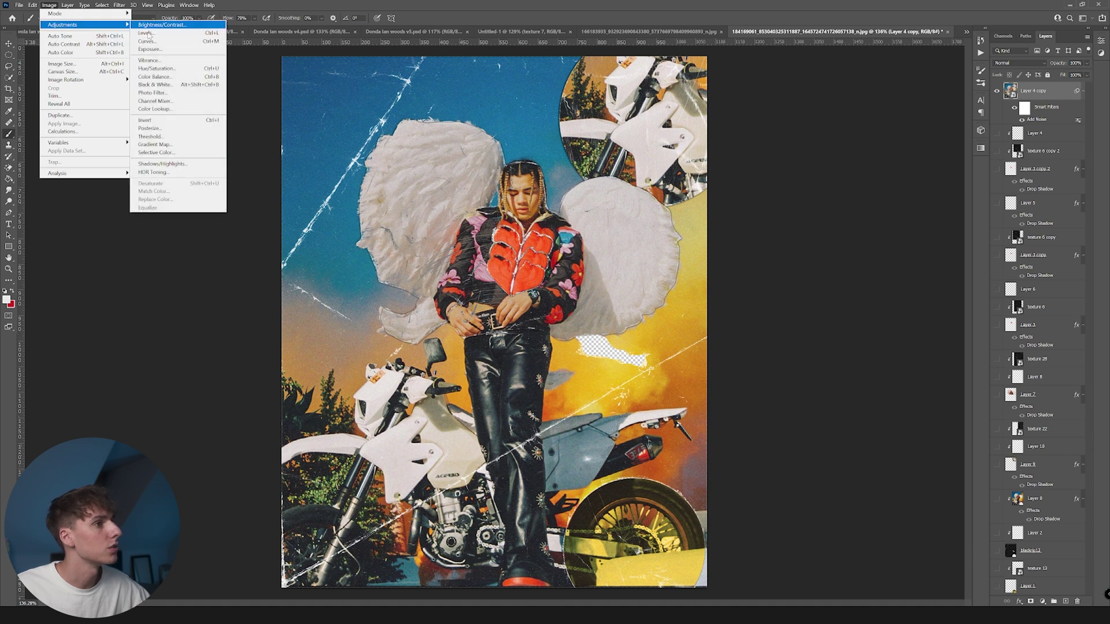
{"action": "left_click", "coordinate": [153, 93]}
{"action": "left_click_drag", "start_coordinate": [509, 156], "coordinate": [766, 168]}
{"action": "left_click_drag", "start_coordinate": [746, 242], "coordinate": [883, 361]}
{"action": "left_click", "coordinate": [769, 213]}
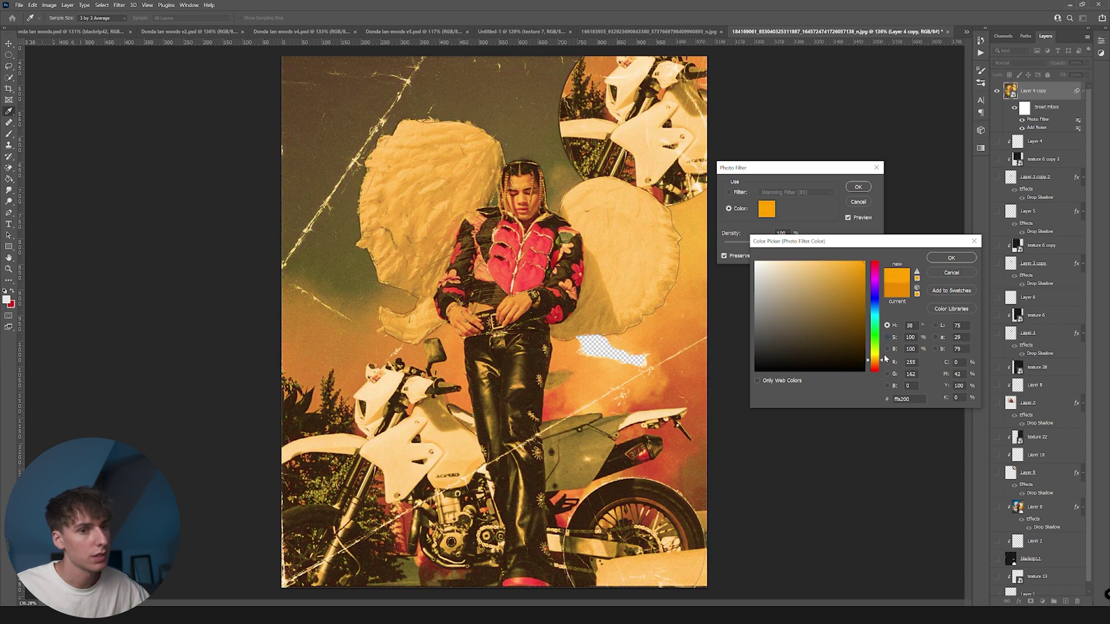
{"action": "left_click", "coordinate": [951, 257]}
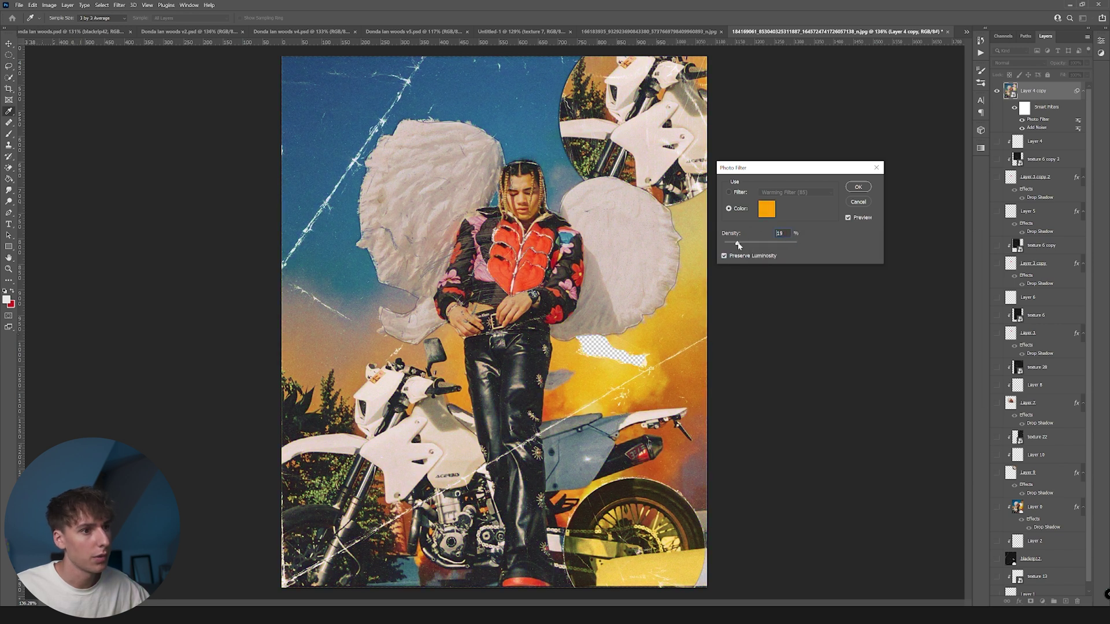
{"action": "left_click_drag", "start_coordinate": [740, 246], "coordinate": [743, 245]}
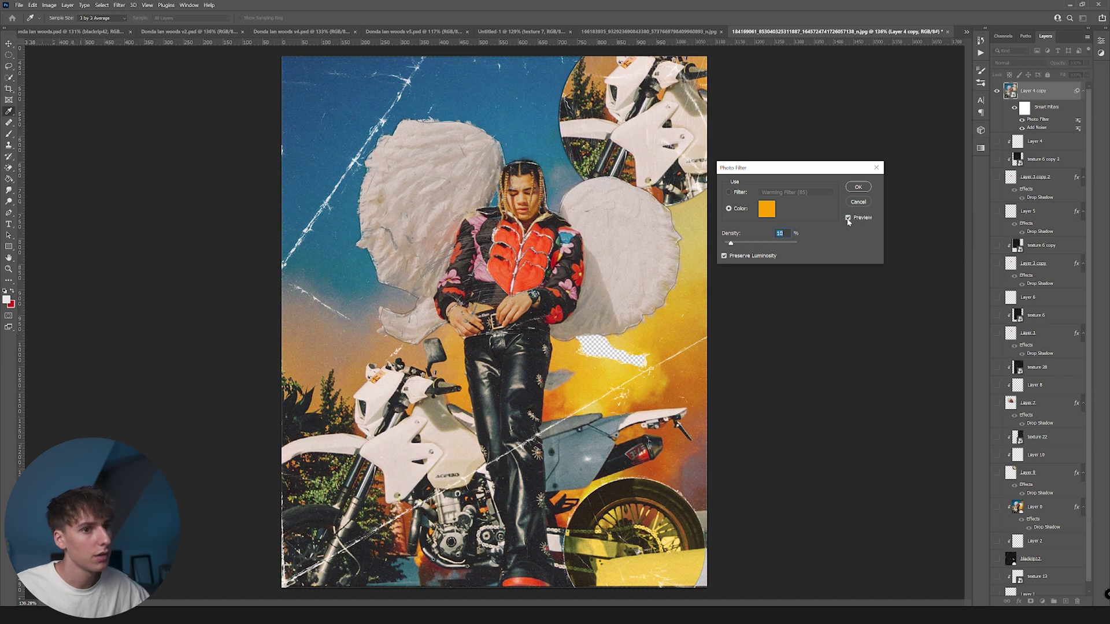
{"action": "left_click", "coordinate": [858, 186]}
{"action": "scroll", "coordinate": [775, 222], "scroll_direction": "down", "scroll_amount": 5}
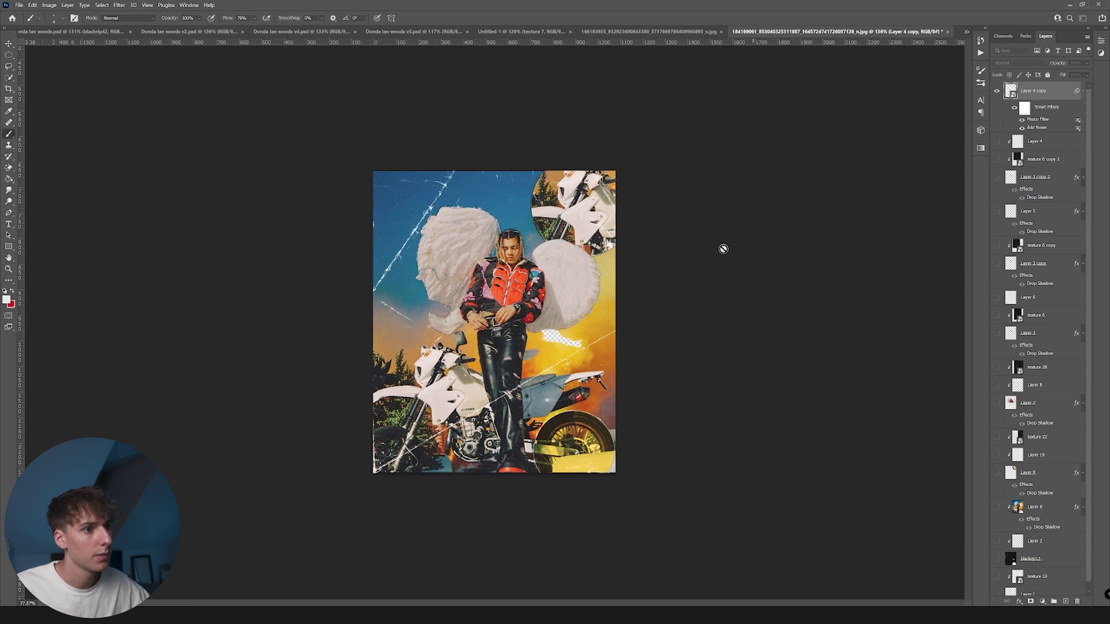
{"action": "scroll", "coordinate": [740, 240], "scroll_direction": "up", "scroll_amount": 4}
{"action": "left_click", "coordinate": [1101, 52]}
{"action": "left_click", "coordinate": [603, 231]}
{"action": "left_click", "coordinate": [607, 235]}
Apply Curves to the Layer 4 copy with a gentle S-shaped contrast curve and the black point raised to output 8.
{"action": "left_click", "coordinate": [49, 4]}
{"action": "mouse_move", "coordinate": [87, 25]}
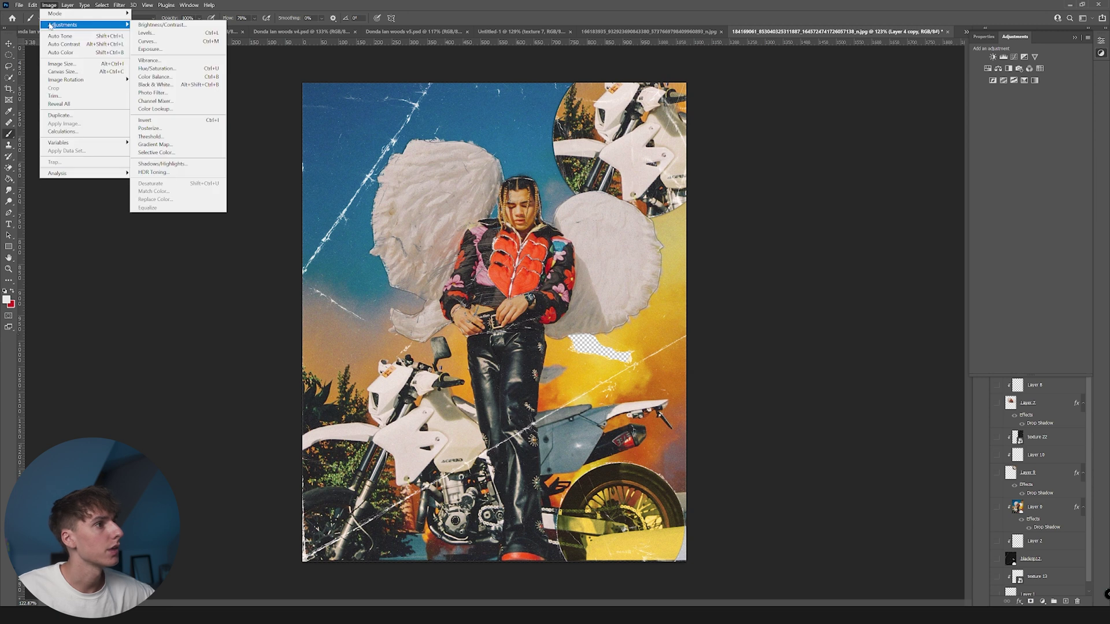
{"action": "left_click", "coordinate": [172, 41]}
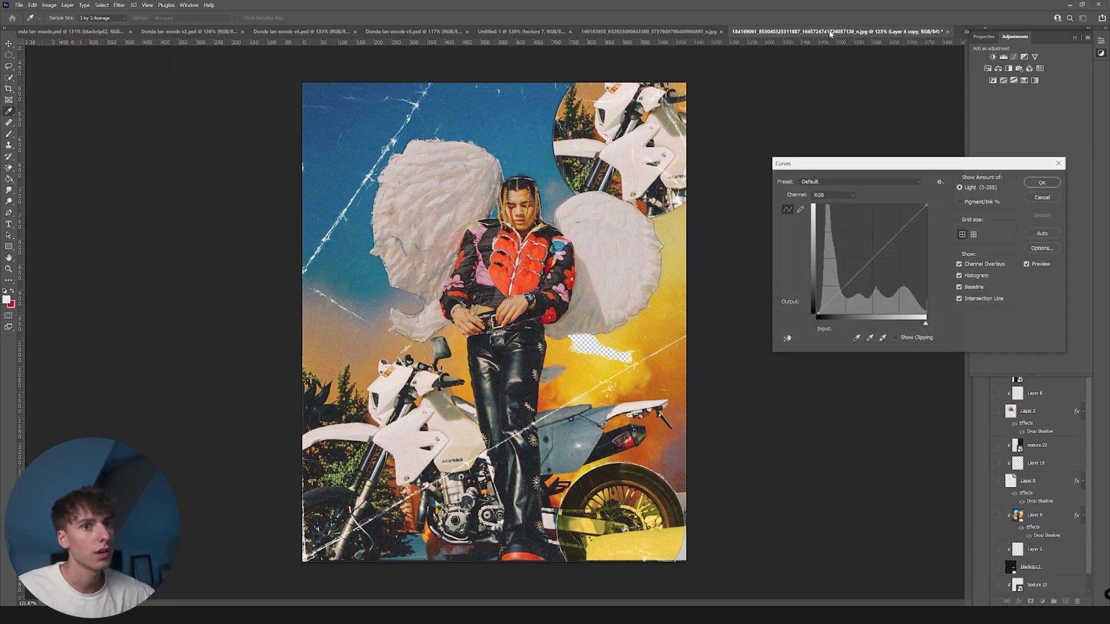
{"action": "left_click", "coordinate": [1075, 37]}
{"action": "left_click_drag", "start_coordinate": [1012, 163], "coordinate": [958, 153]}
{"action": "left_click_drag", "start_coordinate": [793, 279], "coordinate": [794, 279]}
{"action": "left_click", "coordinate": [844, 221]}
{"action": "left_click_drag", "start_coordinate": [764, 304], "coordinate": [757, 300]}
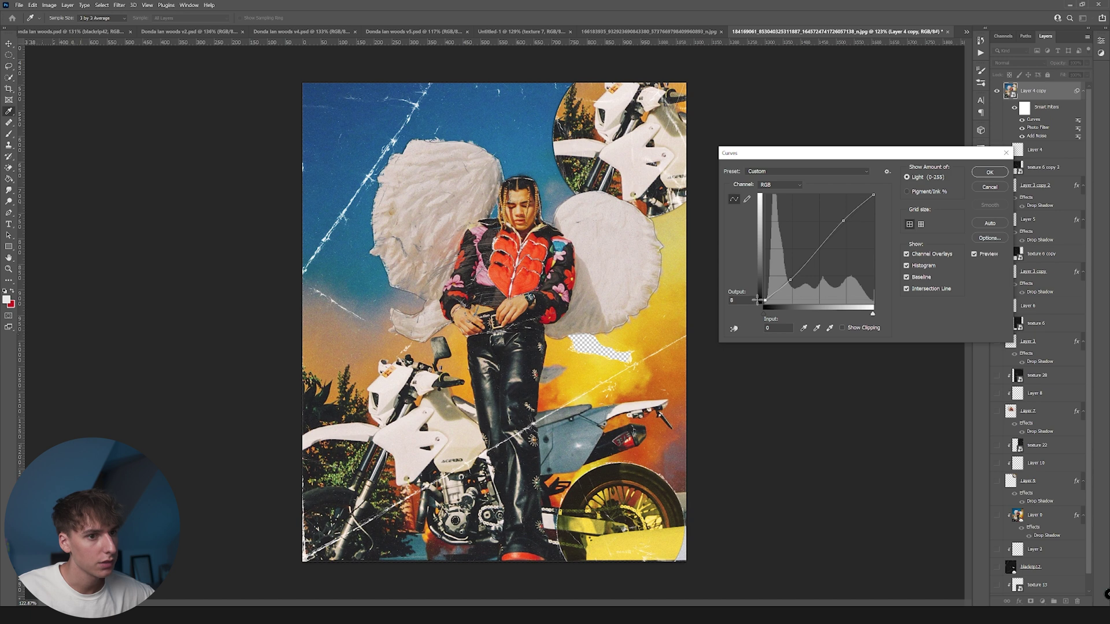
{"action": "left_click", "coordinate": [995, 172]}
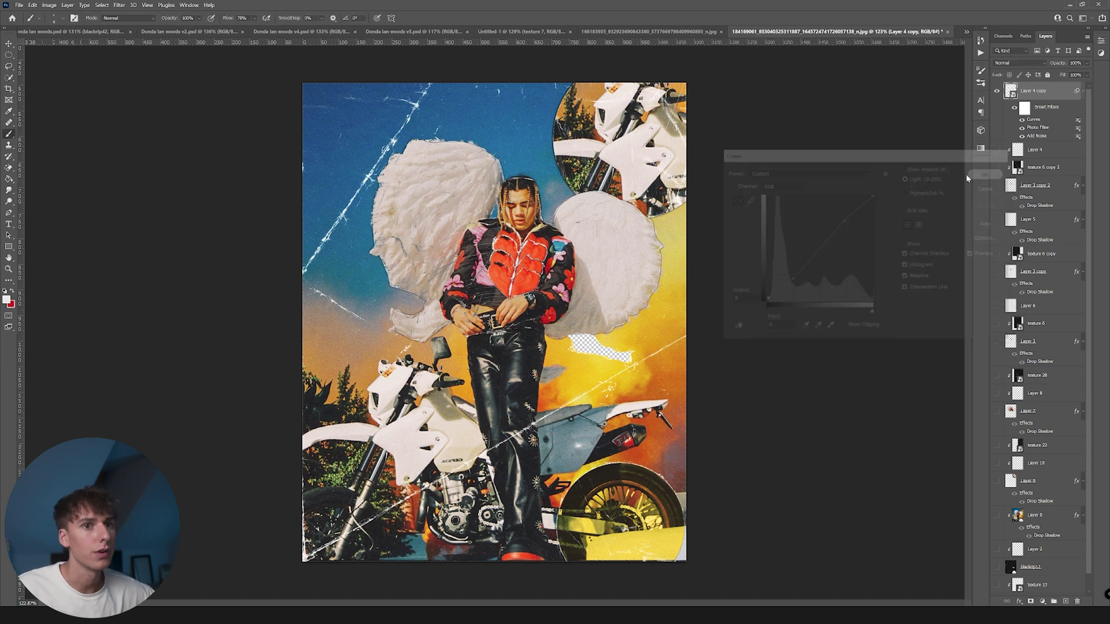
Compare the collage with and without the Layer 4 copy's smart filters by switching their visibility off and on.
{"action": "scroll", "coordinate": [555, 210], "scroll_direction": "down", "scroll_amount": 4}
{"action": "scroll", "coordinate": [550, 235], "scroll_direction": "up", "scroll_amount": 5}
{"action": "scroll", "coordinate": [550, 235], "scroll_direction": "up", "scroll_amount": 1}
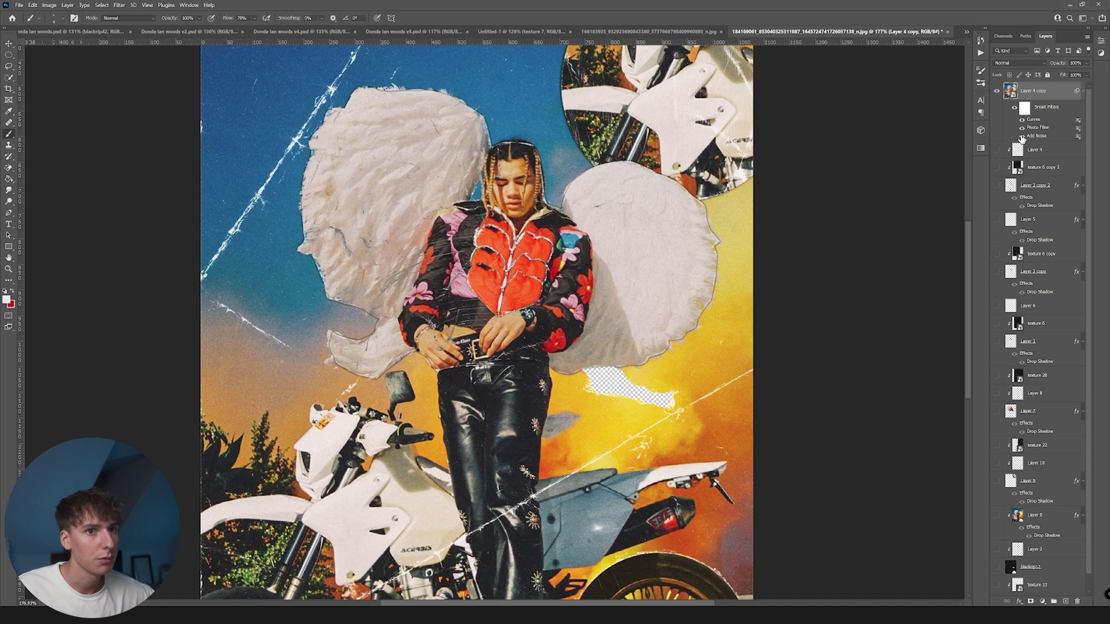
{"action": "scroll", "coordinate": [589, 196], "scroll_direction": "down", "scroll_amount": 1}
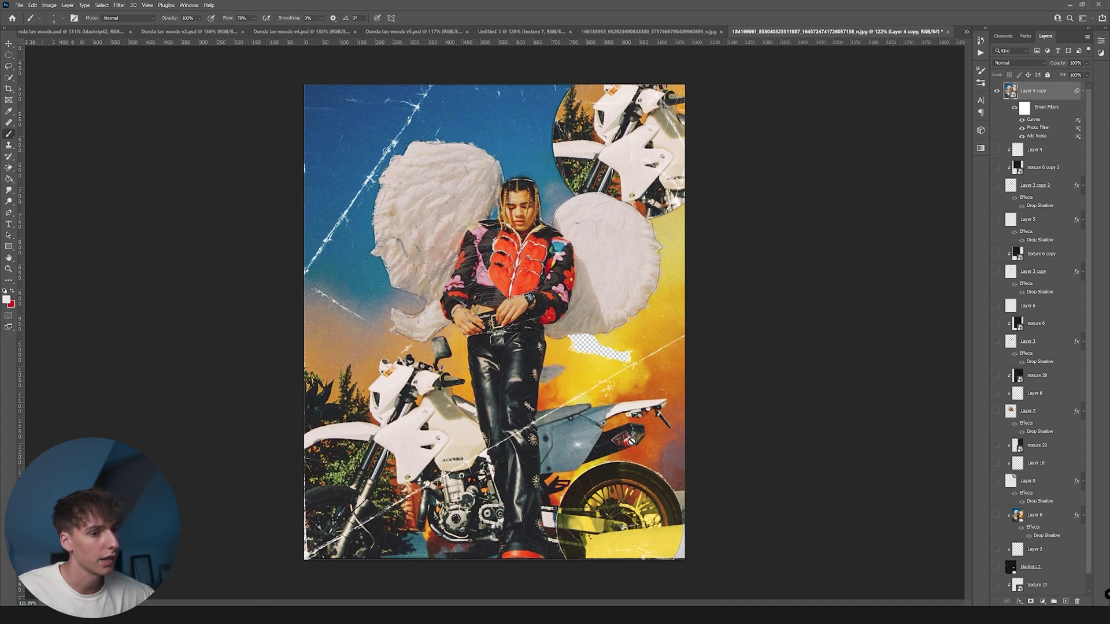
{"action": "left_click", "coordinate": [1015, 110]}
{"action": "left_click", "coordinate": [1015, 110]}
{"action": "left_click", "coordinate": [1015, 110]}
{"action": "left_click", "coordinate": [1015, 109]}
{"action": "left_click", "coordinate": [1014, 110]}
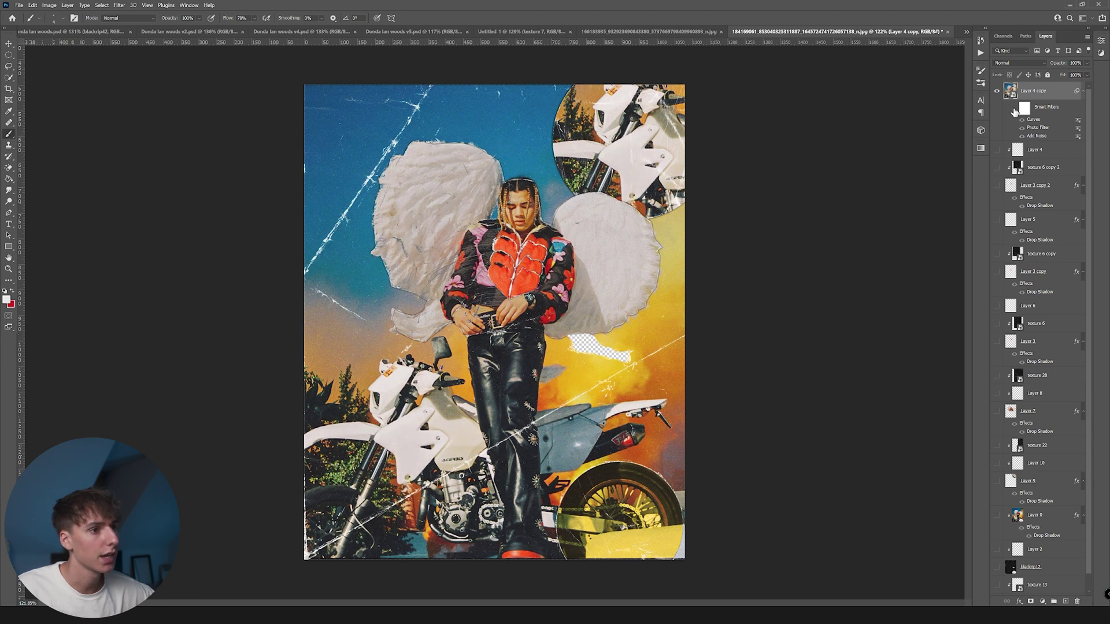
{"action": "left_click", "coordinate": [1015, 110]}
{"action": "left_click", "coordinate": [1014, 110]}
{"action": "left_click", "coordinate": [1015, 109]}
{"action": "left_click", "coordinate": [1015, 110]}
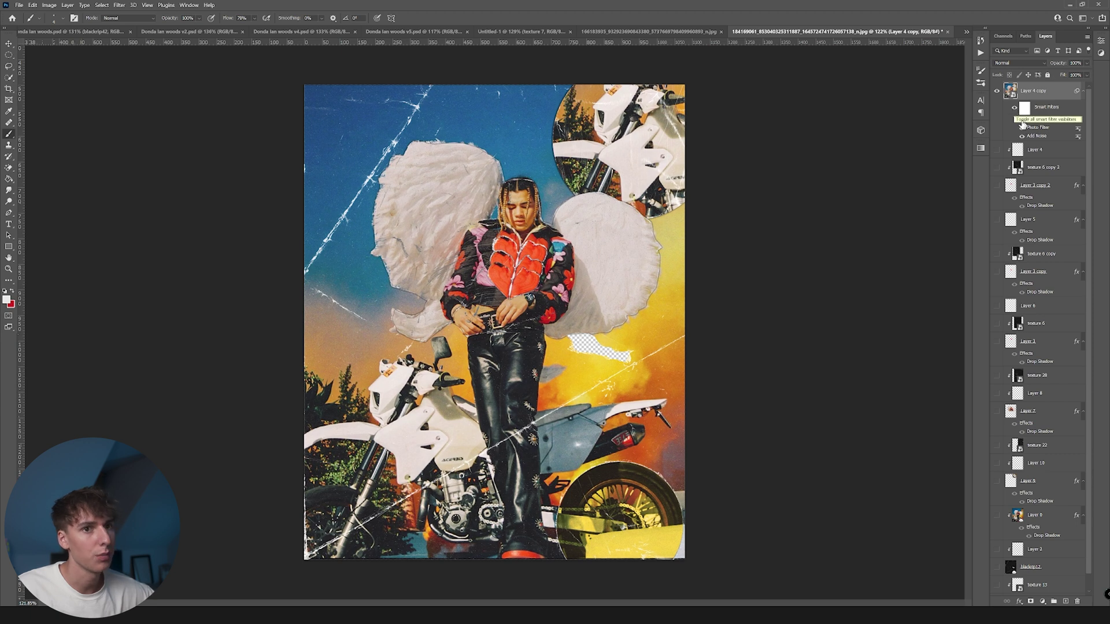
Set the foreground colour to the blue sampled from the sky at the top of the collage.
{"action": "scroll", "coordinate": [564, 368], "scroll_direction": "up", "scroll_amount": 5}
{"action": "scroll", "coordinate": [569, 314], "scroll_direction": "up", "scroll_amount": 1}
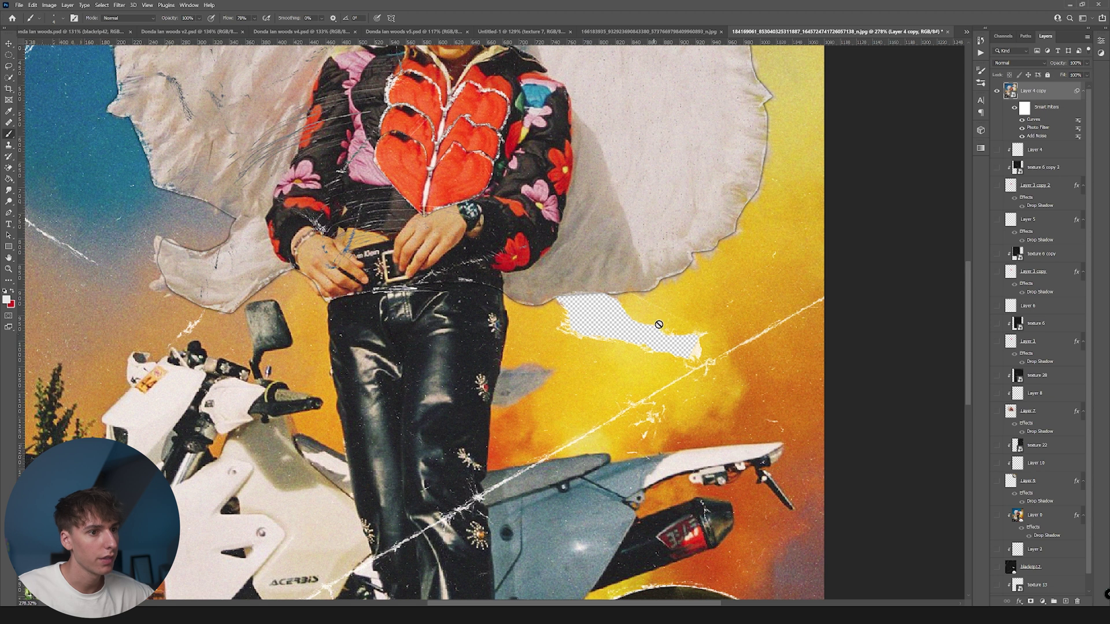
{"action": "scroll", "coordinate": [525, 321], "scroll_direction": "down", "scroll_amount": 3}
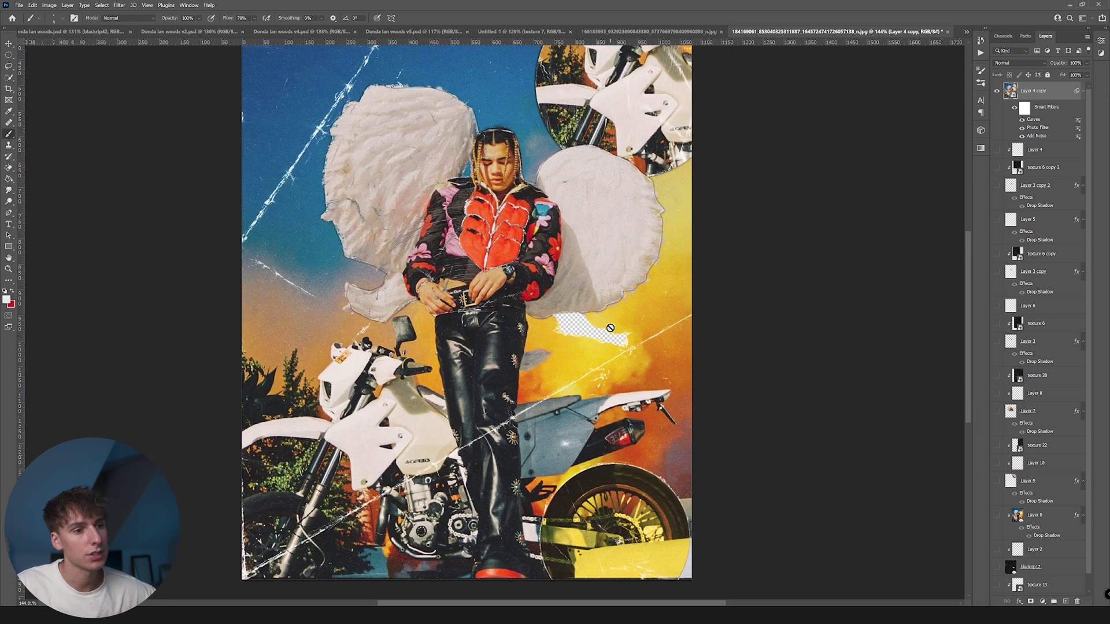
{"action": "left_click", "coordinate": [7, 299]}
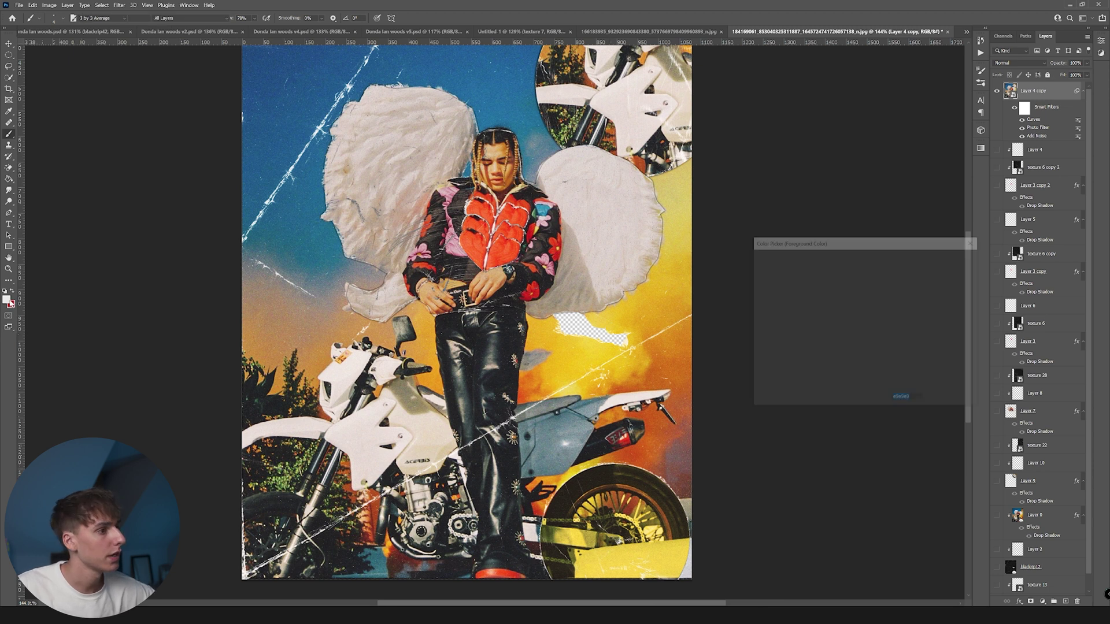
{"action": "left_click", "coordinate": [489, 88]}
{"action": "left_click", "coordinate": [951, 258]}
Create a new layer directly beneath the Layer 4 copy and fill it with the blue foreground colour behind the torn hole.
{"action": "left_click", "coordinate": [1068, 603]}
{"action": "left_click_drag", "start_coordinate": [1035, 92], "coordinate": [1022, 165]}
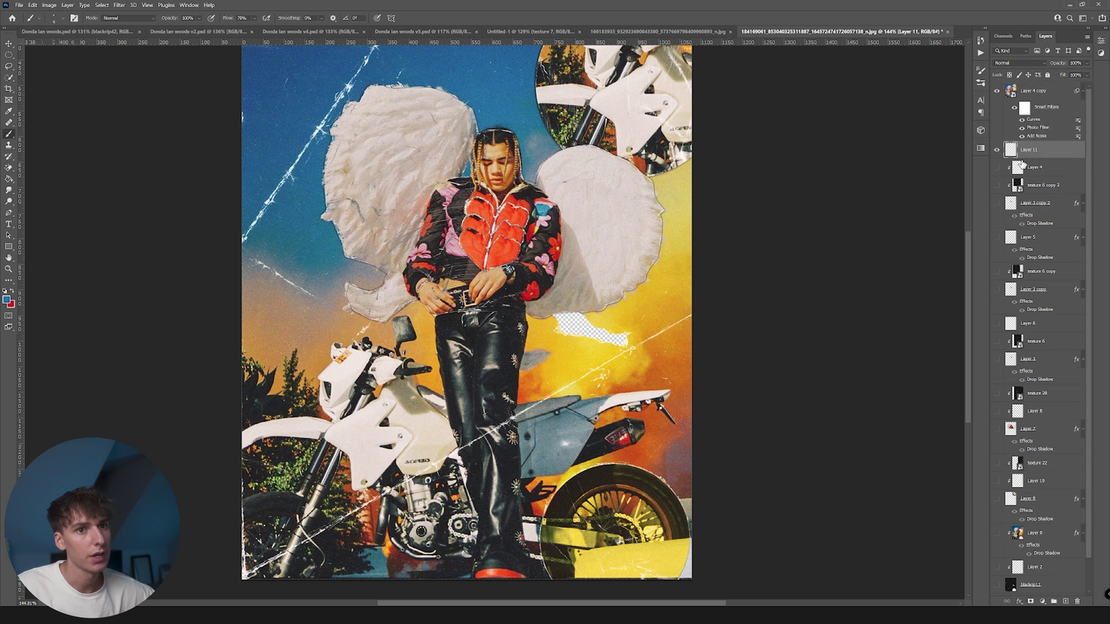
{"action": "left_click", "coordinate": [9, 178]}
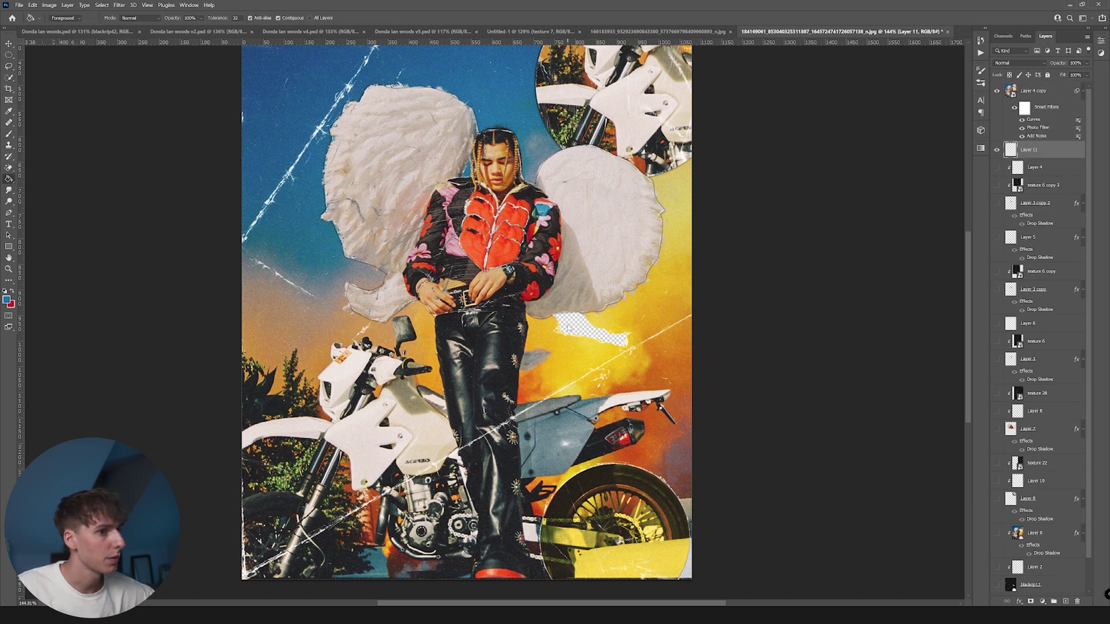
{"action": "left_click", "coordinate": [574, 330]}
{"action": "scroll", "coordinate": [611, 347], "scroll_direction": "up", "scroll_amount": 3}
Paste the copied drop shadow layer style onto the Layer 4 copy smart object.
{"action": "left_click", "coordinate": [1046, 93]}
{"action": "right_click", "coordinate": [1045, 93]}
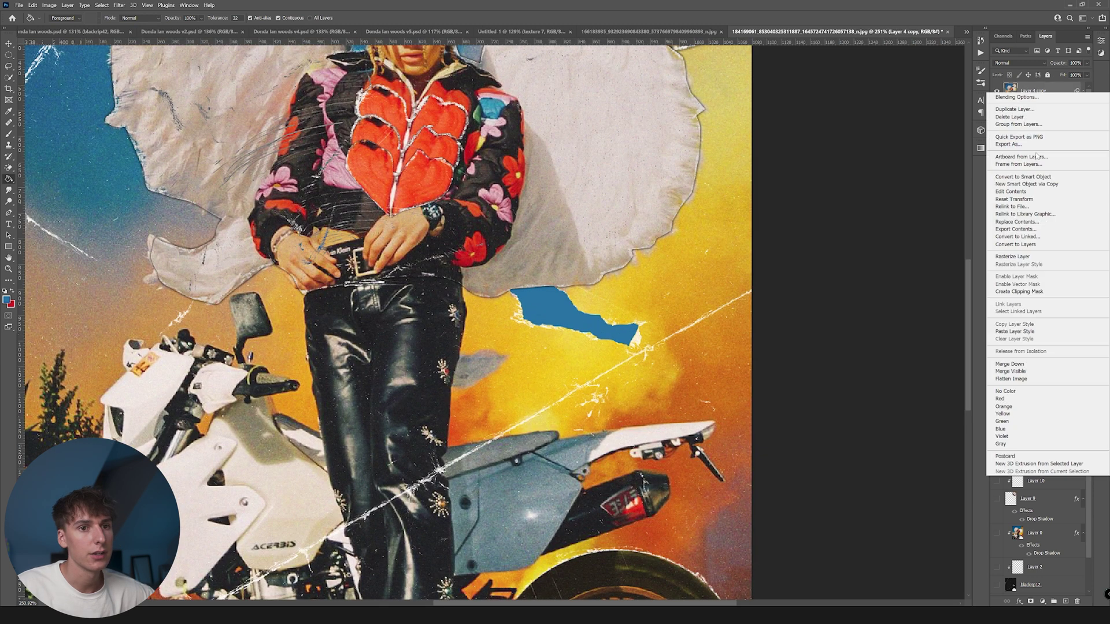
{"action": "left_click", "coordinate": [1036, 93]}
{"action": "right_click", "coordinate": [1035, 92]}
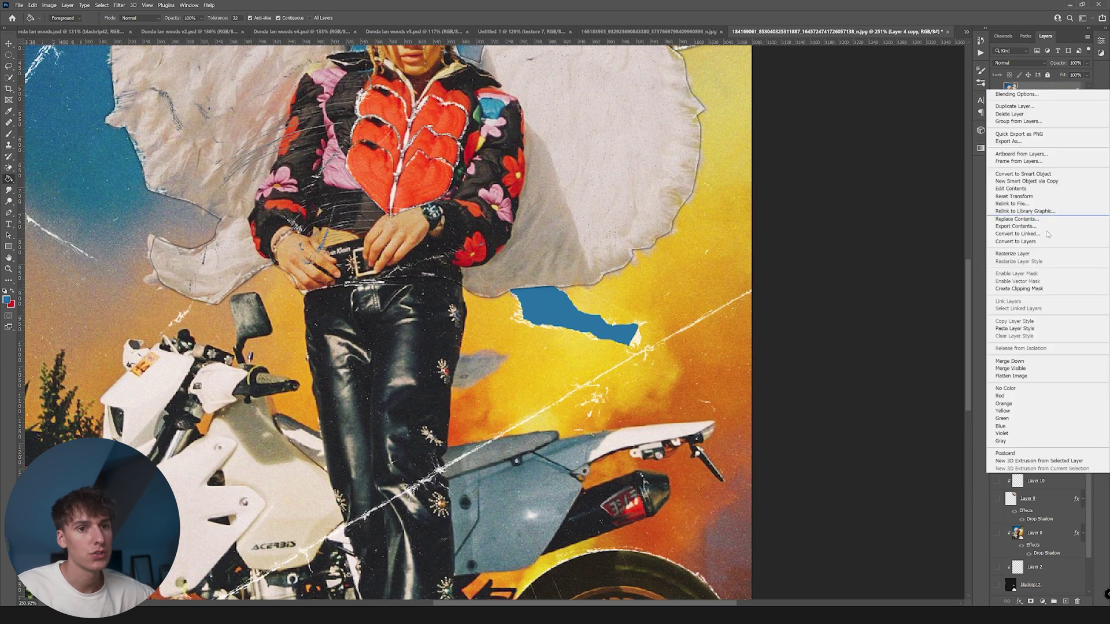
{"action": "left_click", "coordinate": [1020, 327]}
Apply the Add Noise filter to the blue fill layer with a 2.49% amount and Gaussian distribution.
{"action": "key", "text": "ctrl+0"}
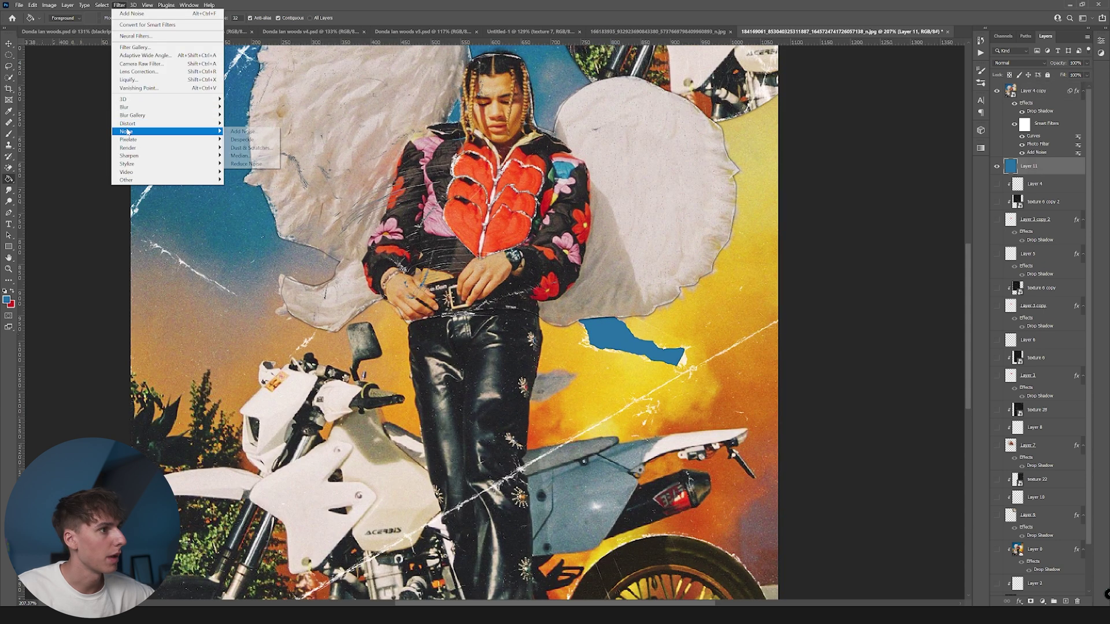
{"action": "left_click", "coordinate": [249, 128]}
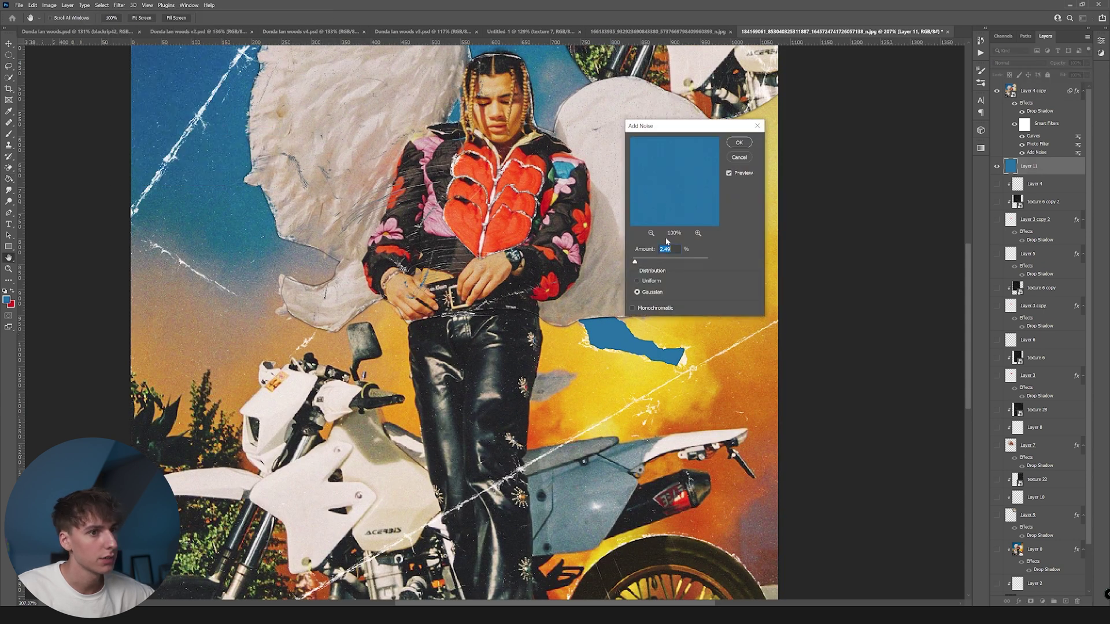
{"action": "key", "text": "Return"}
{"action": "key", "text": "g"}
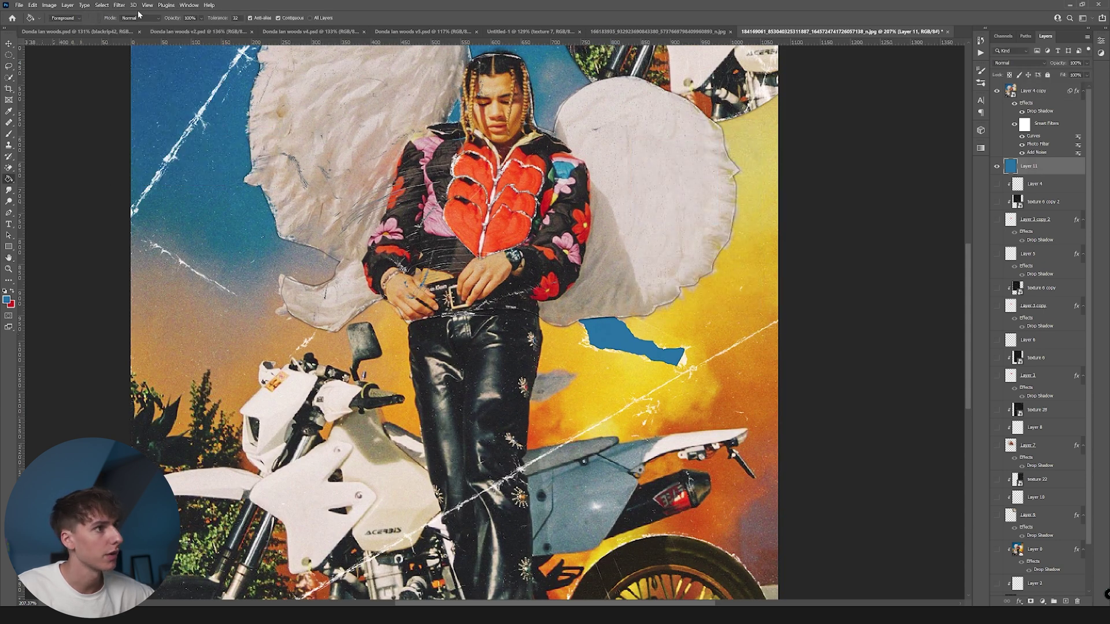
{"action": "key", "text": "ctrl+0"}
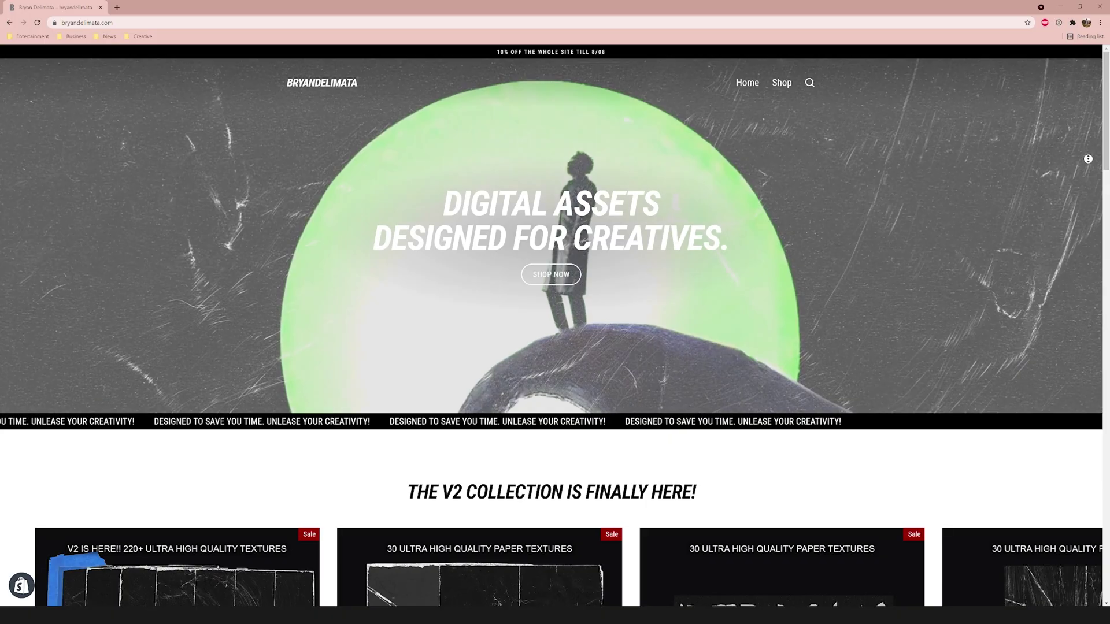
Switch to the digital assets store in the browser and look through the V2 collection of texture packs.
{"action": "scroll", "coordinate": [1088, 178], "scroll_direction": "down", "scroll_amount": 4}
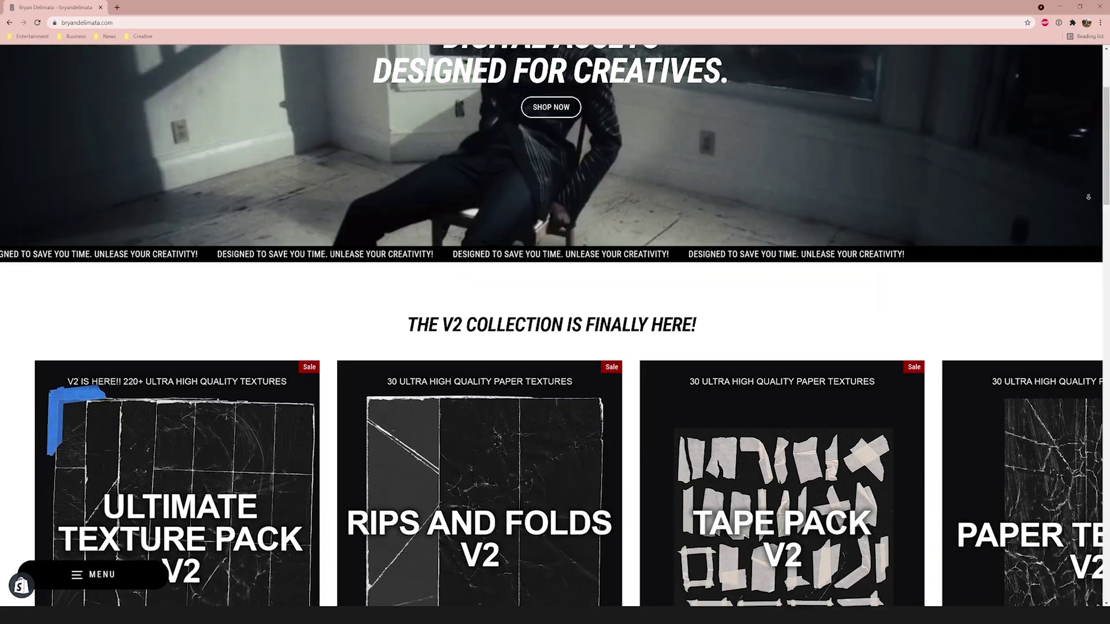
{"action": "scroll", "coordinate": [1088, 197], "scroll_direction": "down", "scroll_amount": 5}
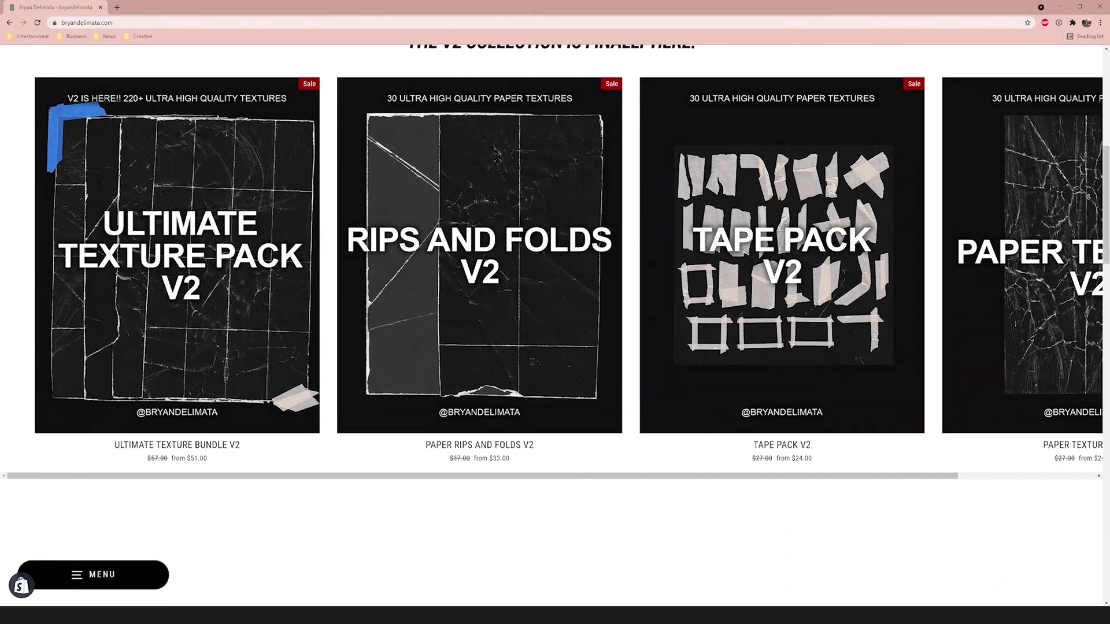
{"action": "scroll", "coordinate": [1088, 197], "scroll_direction": "down", "scroll_amount": 1}
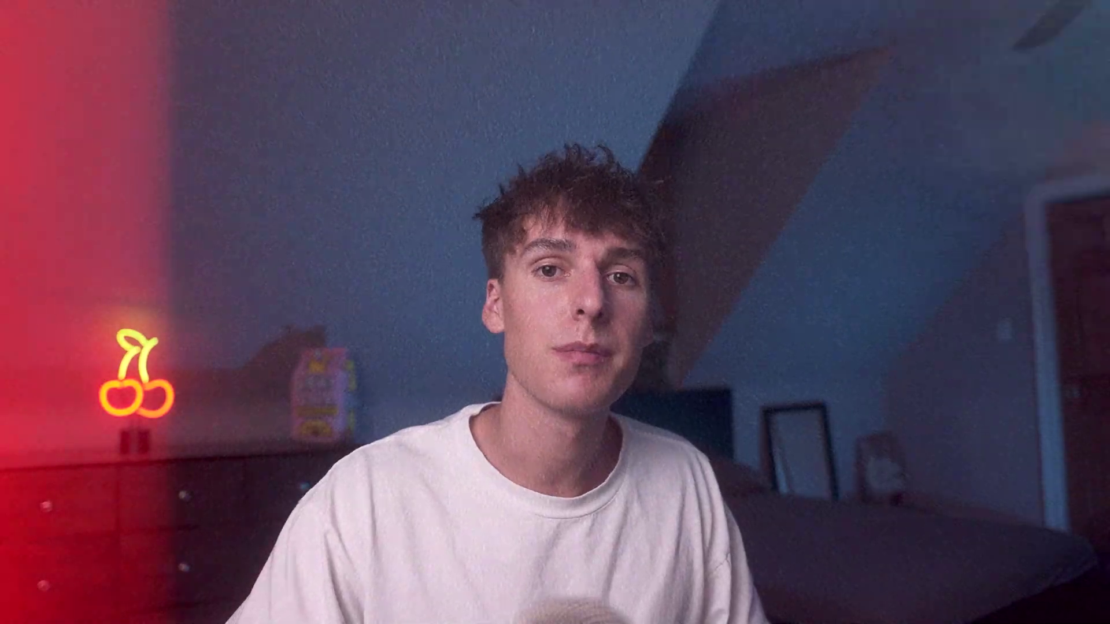